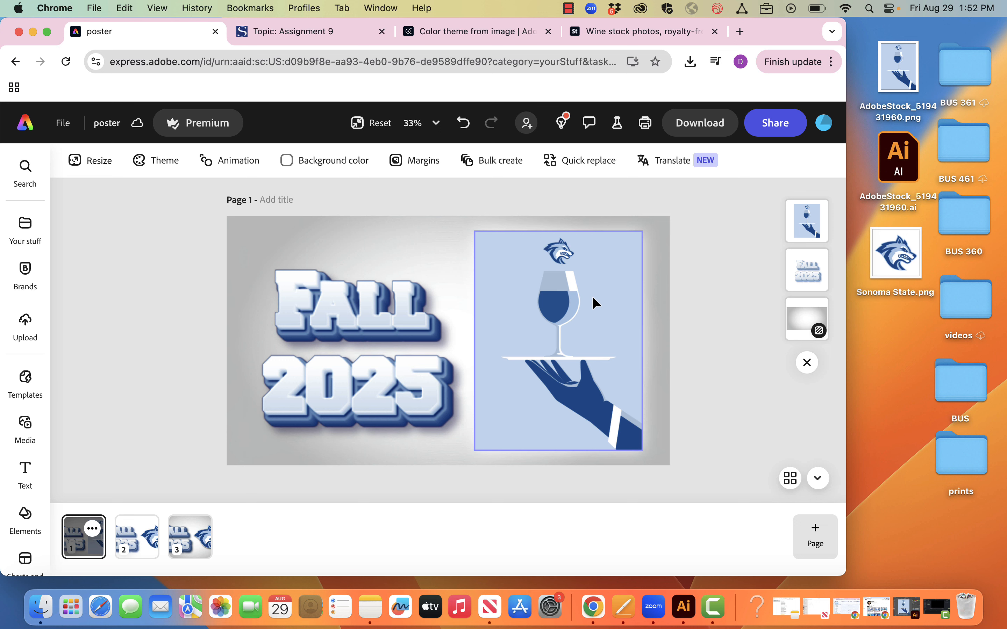
# Try the Duotone effect on the Fall 2025 image and undo it
pyautogui.click(341, 331)
pyautogui.click(148, 201)
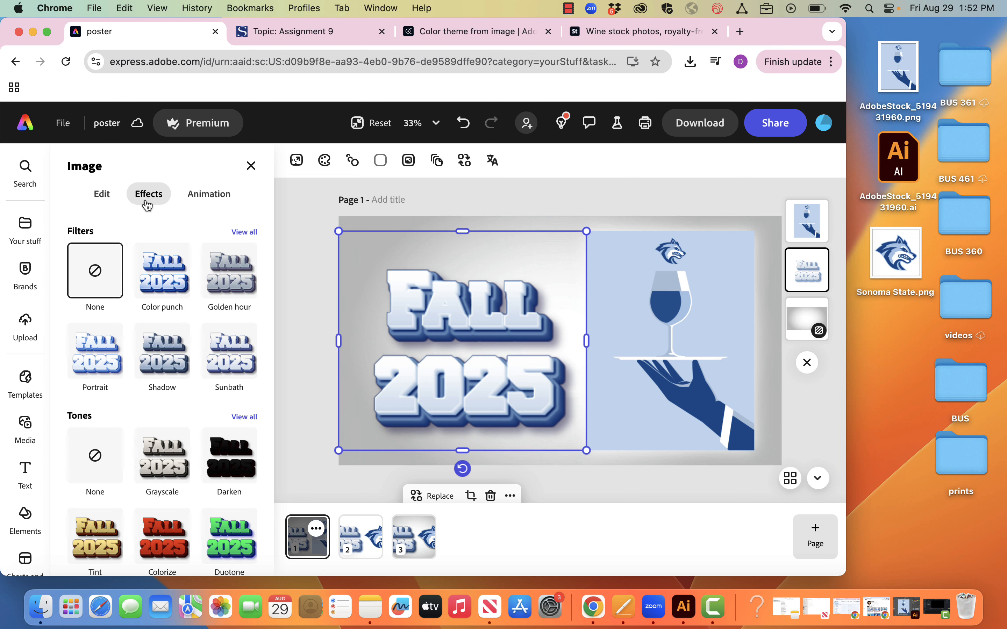
pyautogui.click(228, 537)
pyautogui.click(229, 537)
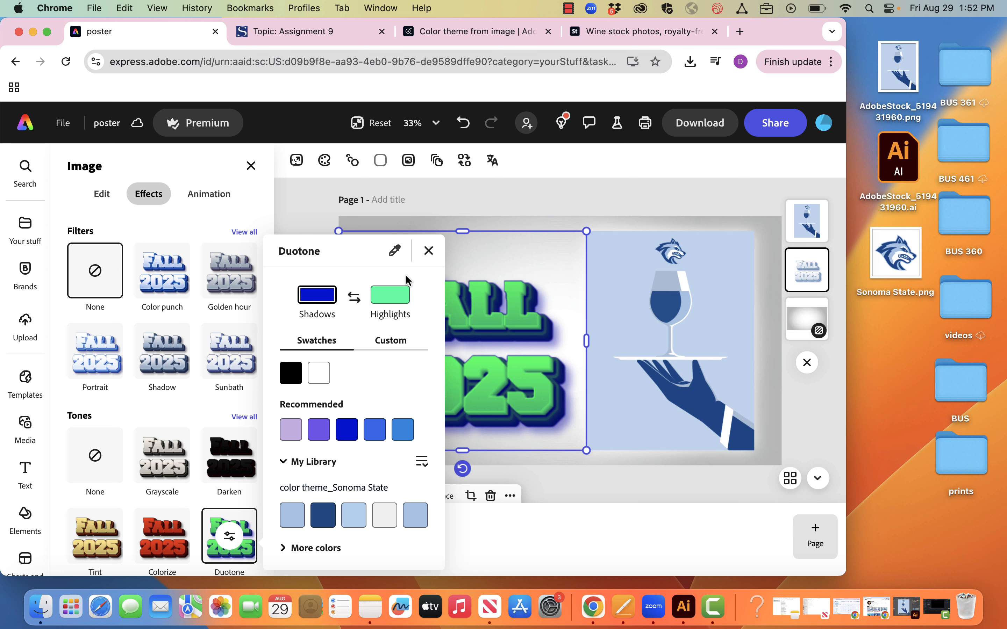
pyautogui.press('super+z')
pyautogui.click(429, 250)
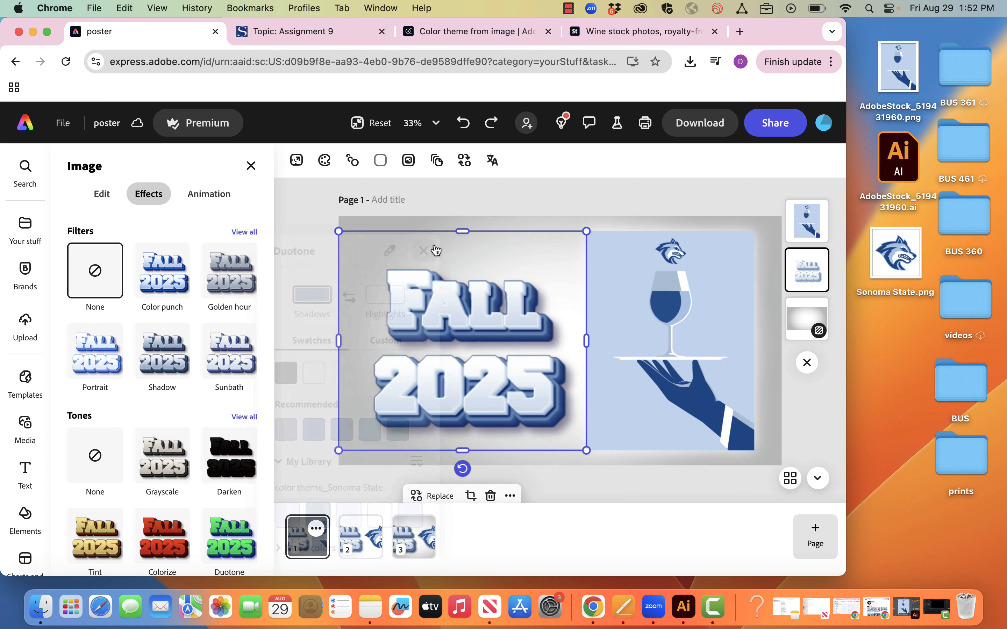
pyautogui.click(251, 166)
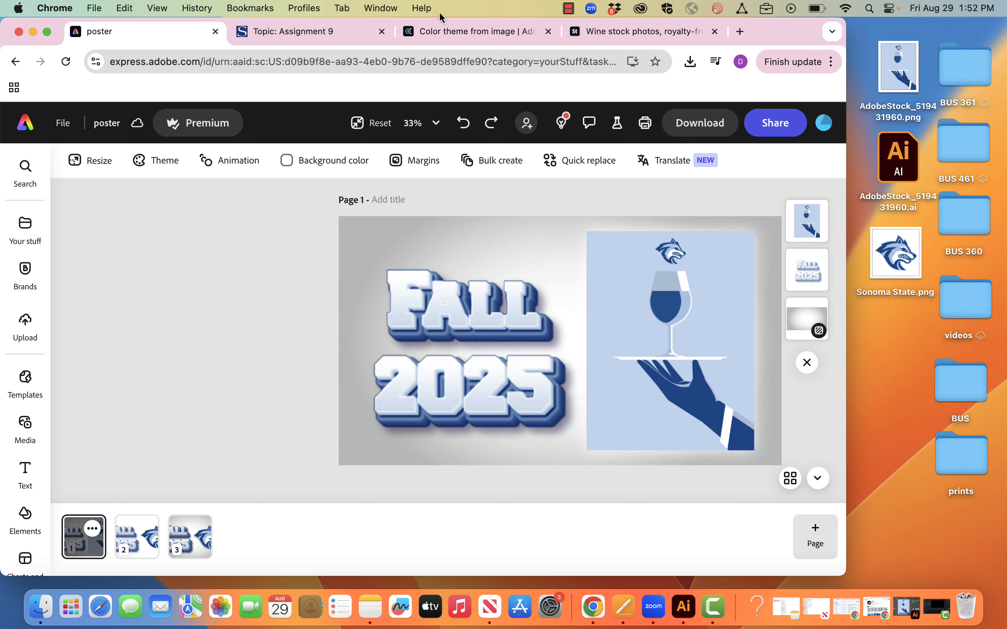
# Review the extracted Sonoma State color theme in Adobe Color and the recolored wine artwork in Illustrator
pyautogui.click(449, 31)
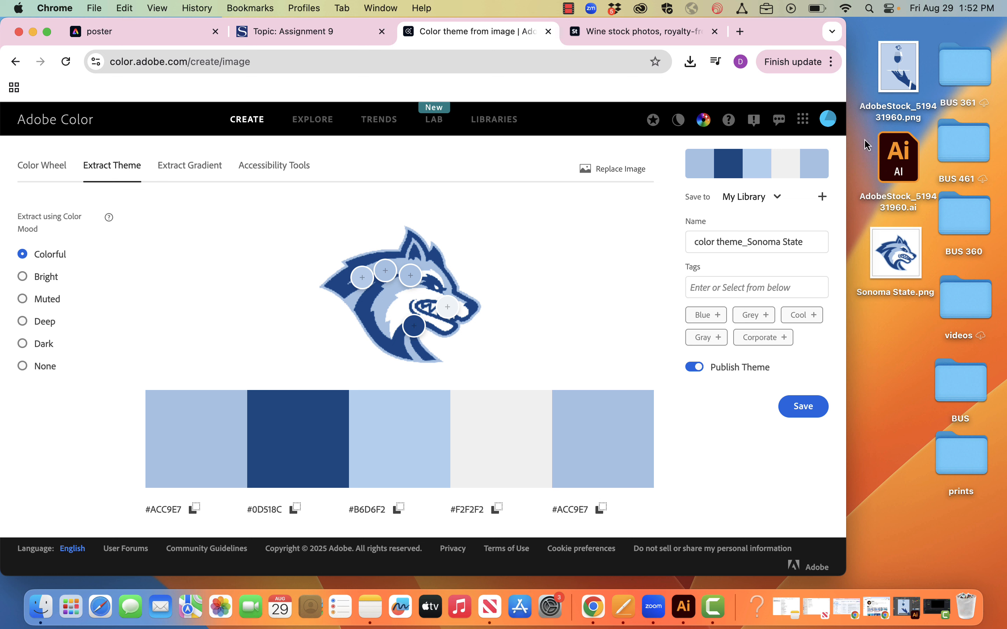
pyautogui.click(684, 607)
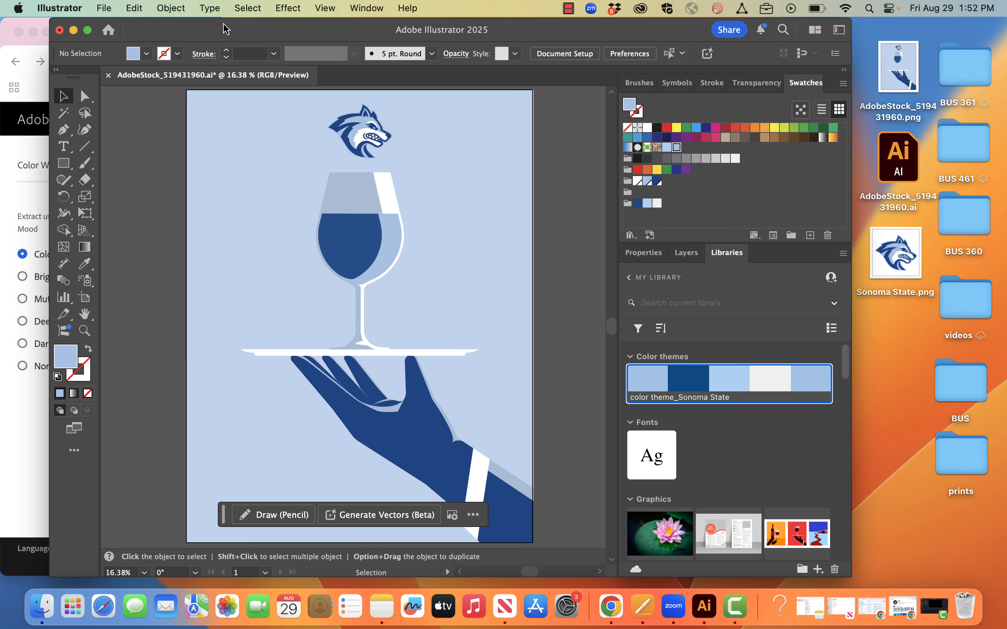
pyautogui.click(74, 30)
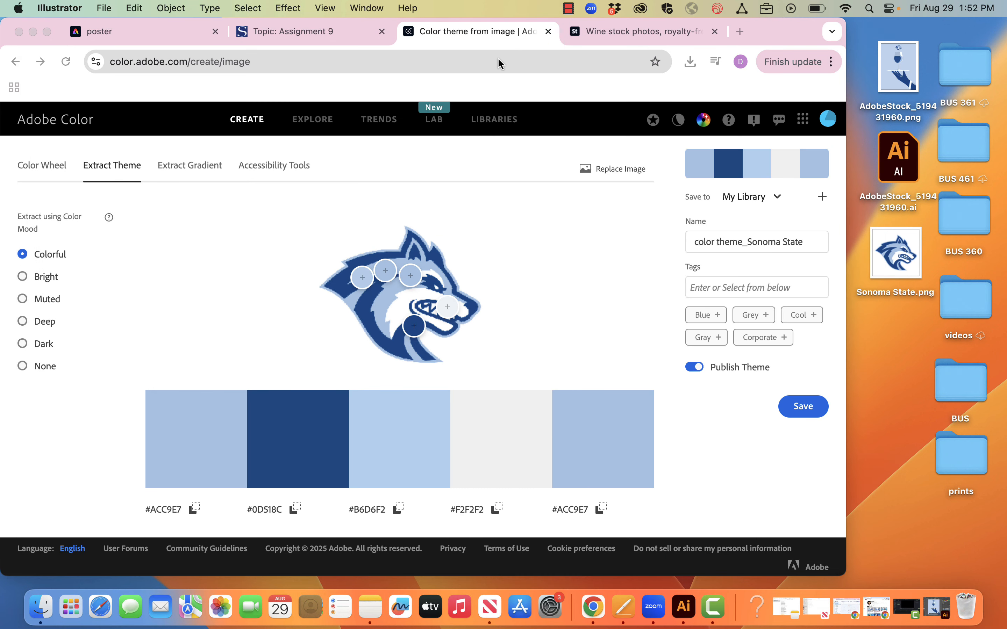
# Switch to Adobe Stock, search images for "wine" with the Vectors filter, and browse the results
pyautogui.click(630, 37)
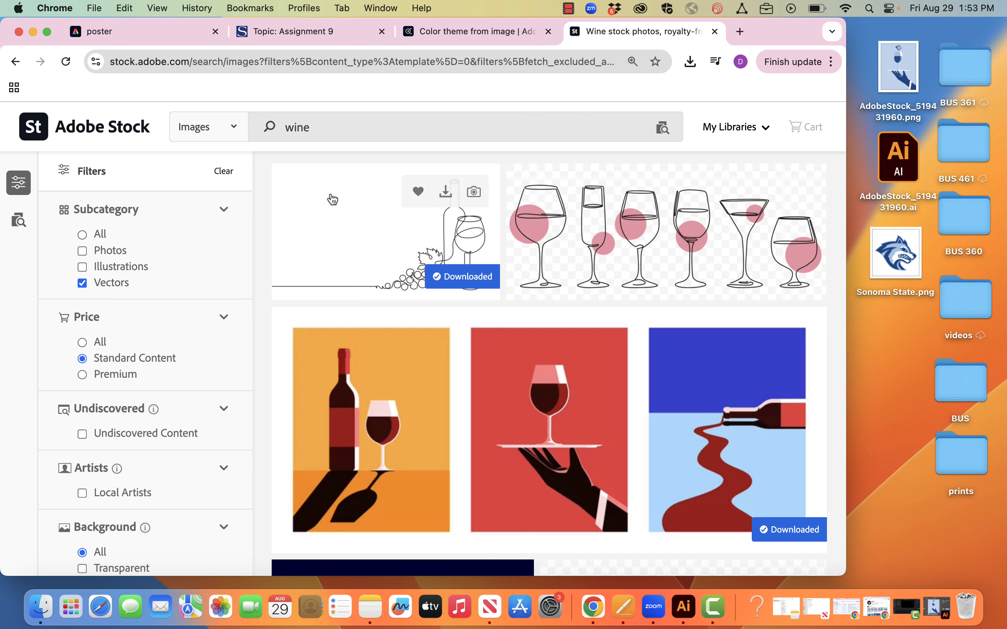
pyautogui.click(337, 135)
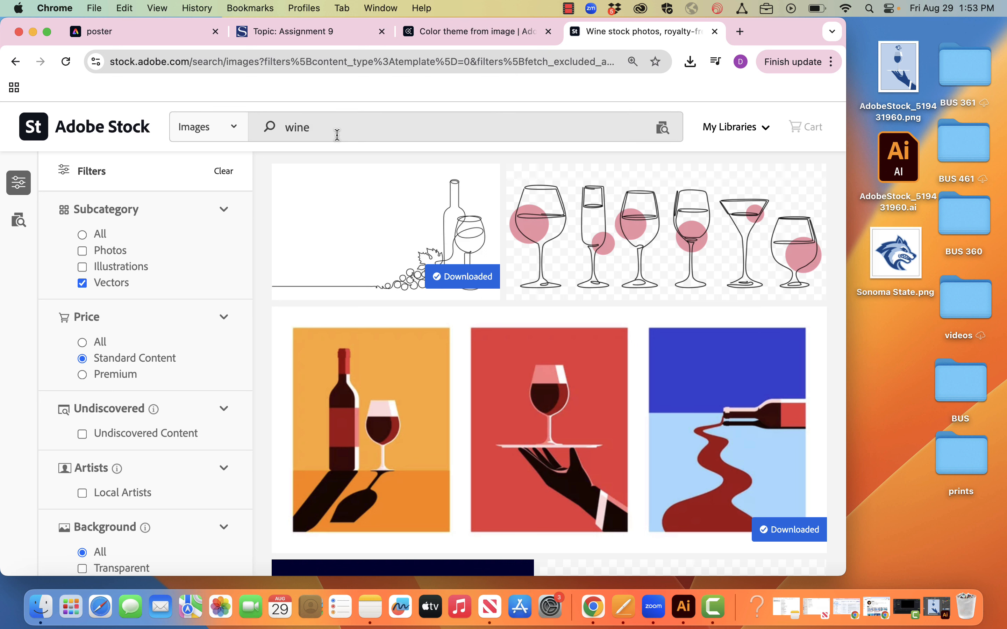
pyautogui.press('Return')
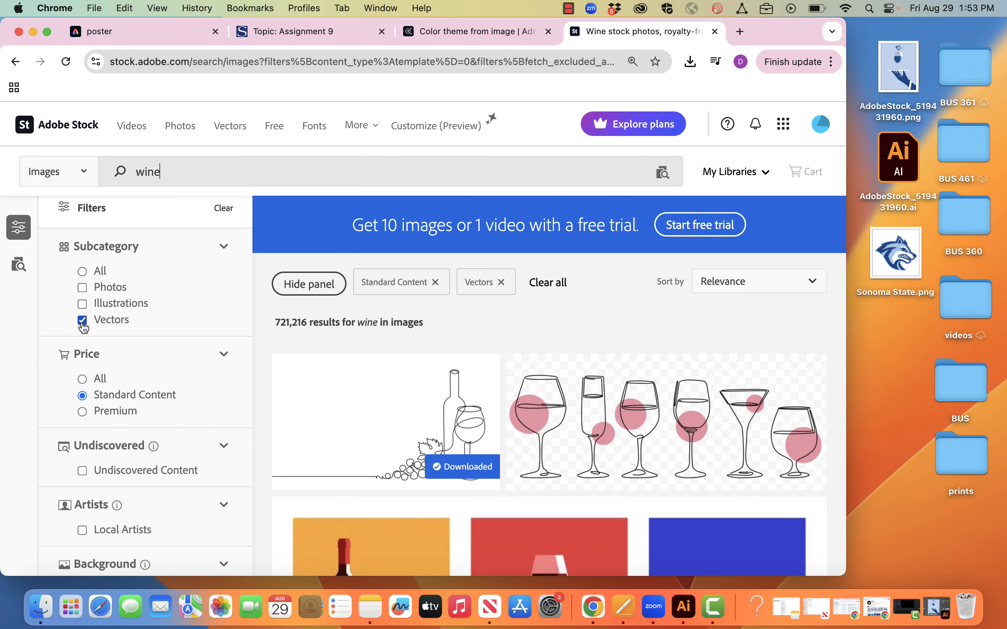
pyautogui.scroll(-5, 350, 387)
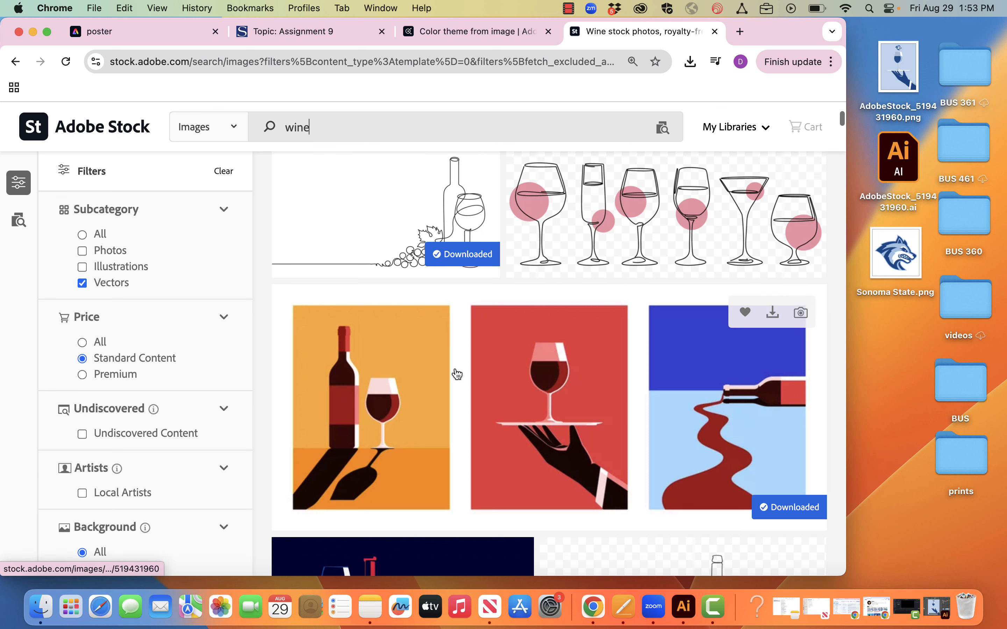
pyautogui.scroll(-5, 582, 374)
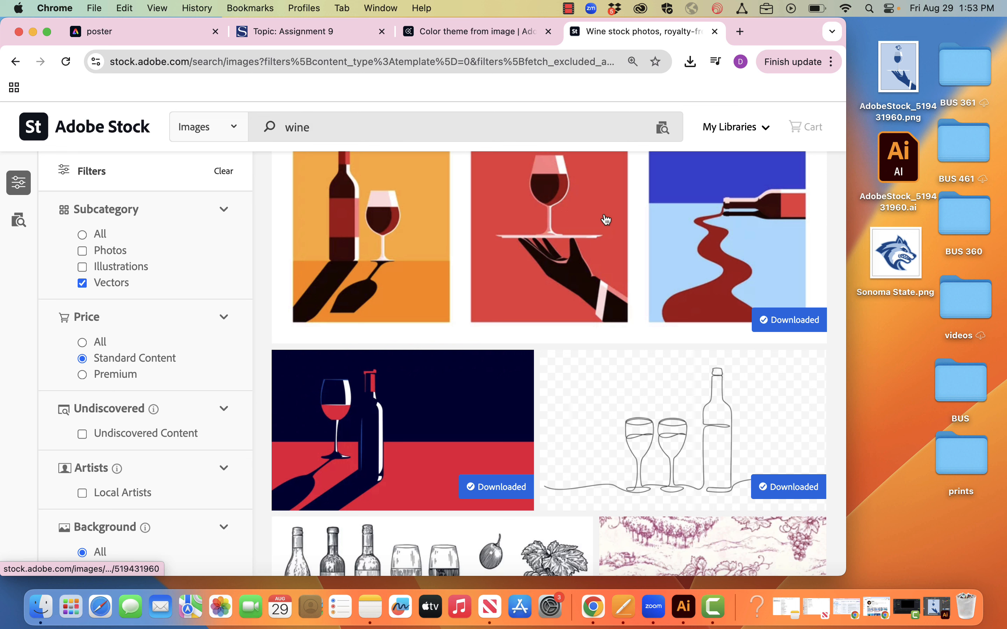
pyautogui.scroll(-1, 606, 220)
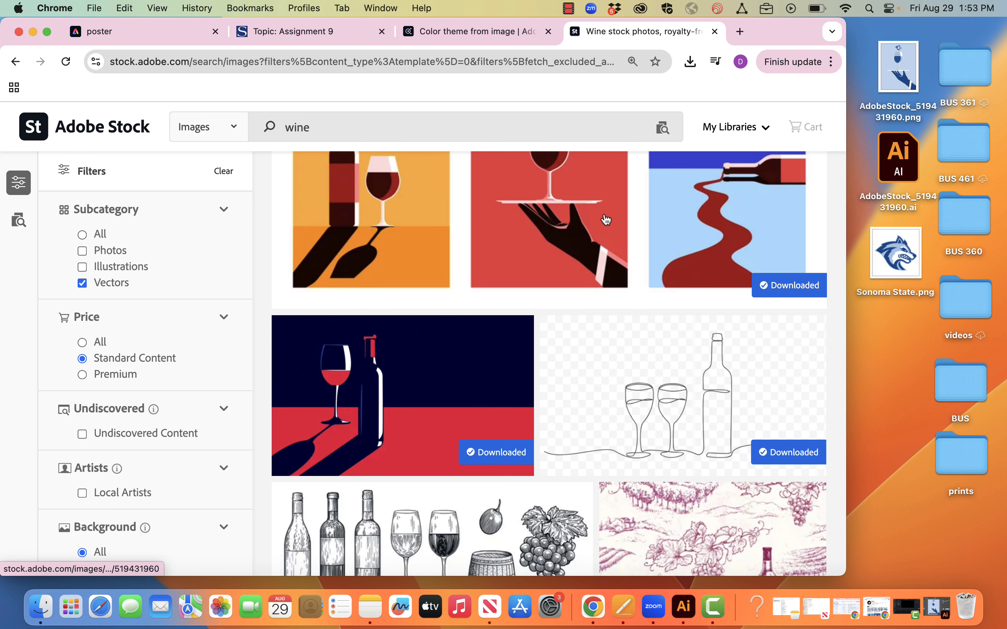
# Open the page of the minimal vintage wine poster collection and re-download it as a vector file
pyautogui.click(582, 190)
pyautogui.scroll(2, 579, 188)
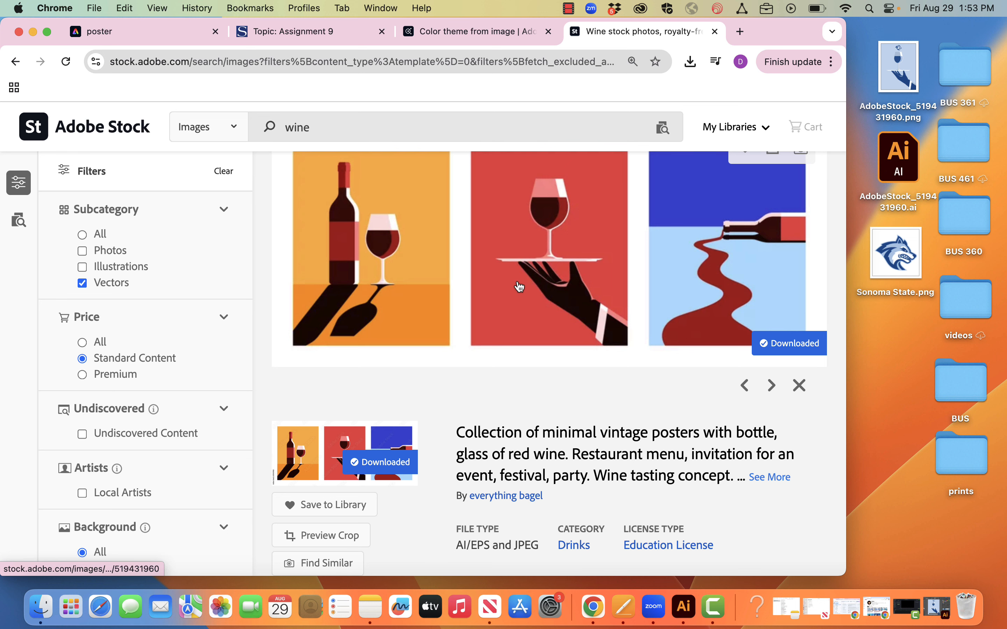
pyautogui.scroll(-3, 512, 456)
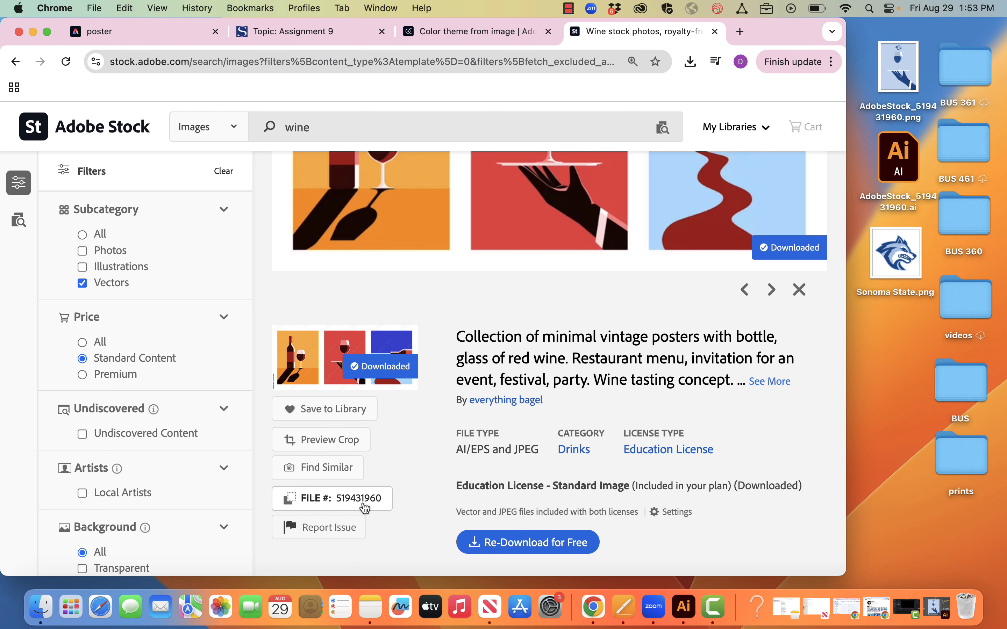
pyautogui.click(364, 507)
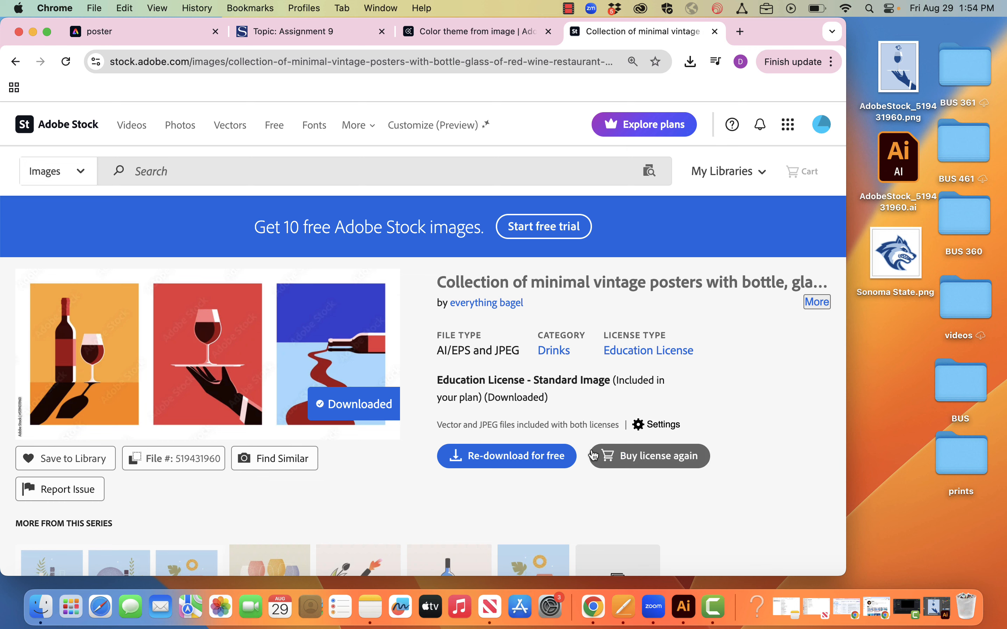
pyautogui.click(517, 459)
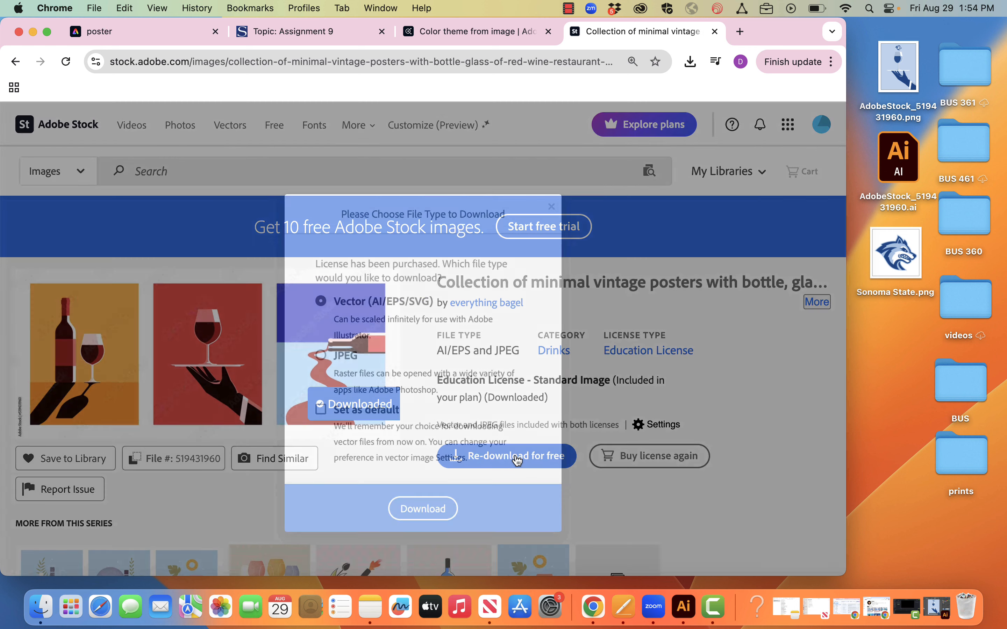
pyautogui.click(437, 510)
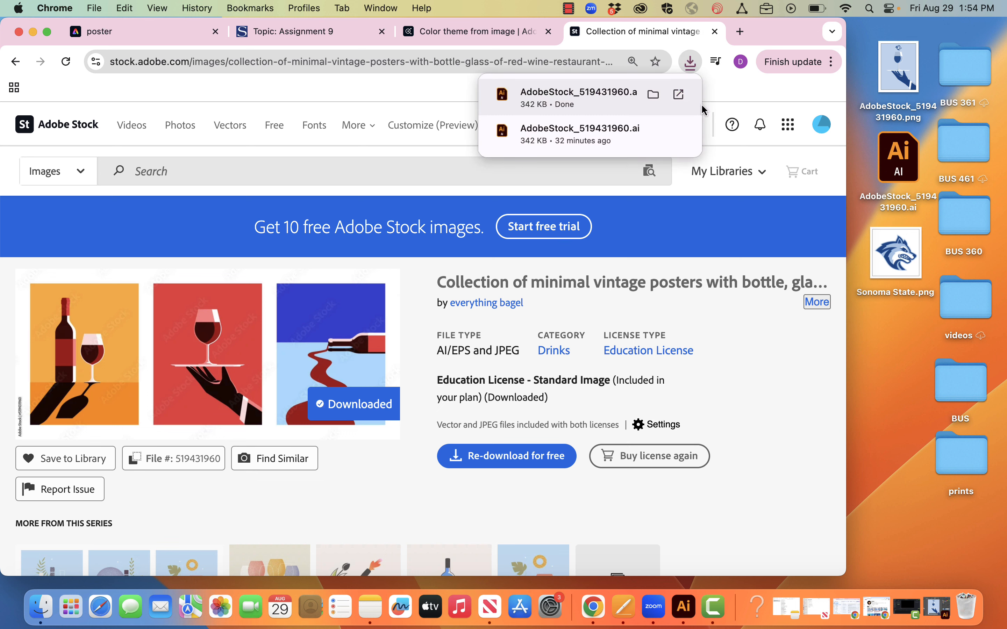
# Move the downloaded AdobeStock_519431960.ai to the desktop, keeping both files, and dismiss the image search dialog
pyautogui.moveTo(567, 95); pyautogui.dragTo(898, 350)
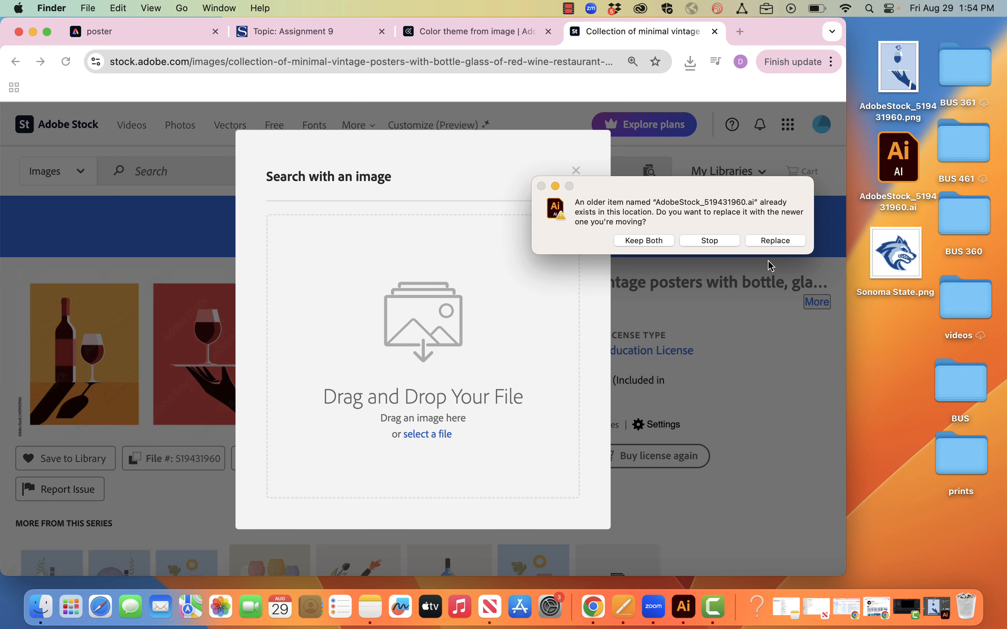
pyautogui.click(650, 245)
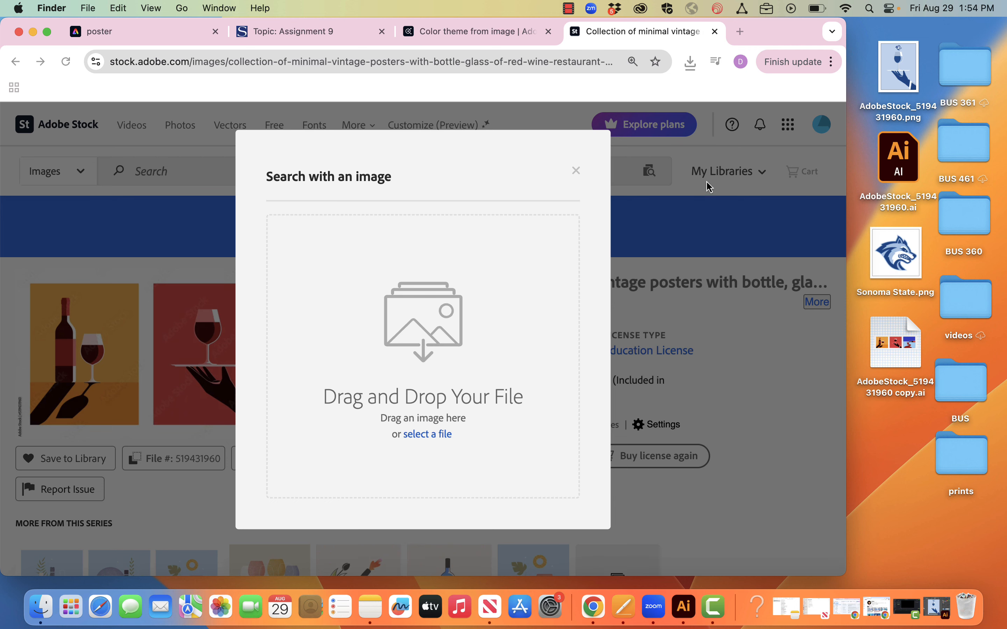
pyautogui.click(574, 172)
pyautogui.click(578, 175)
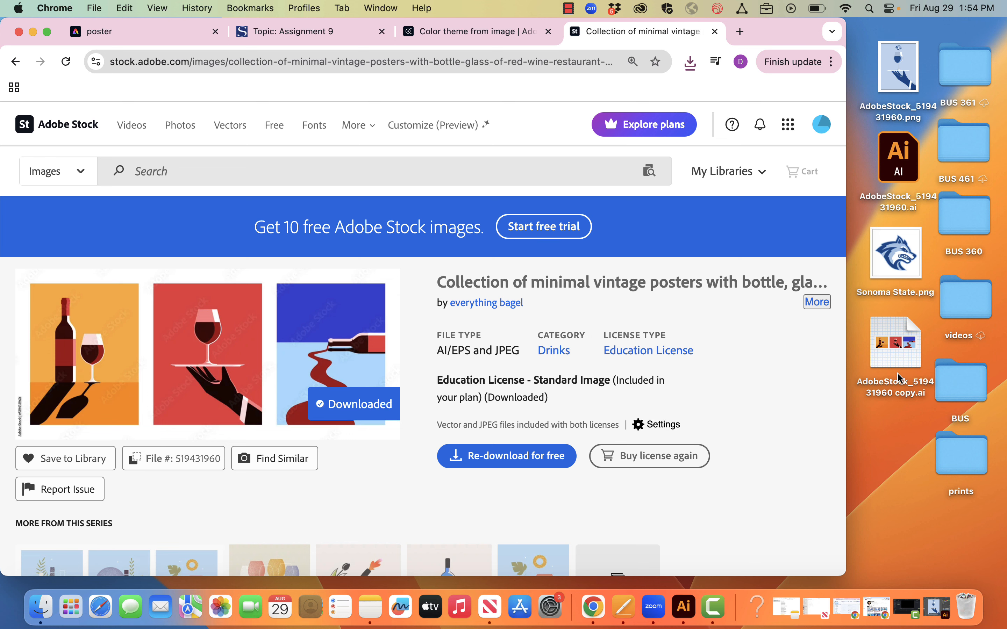
# Duplicate AdobeStock_519431960 copy.ai on the desktop and open AdobeStock_519431960 copy.ai in Illustrator with the whole artboard in view
pyautogui.moveTo(893, 359); pyautogui.dragTo(894, 442)
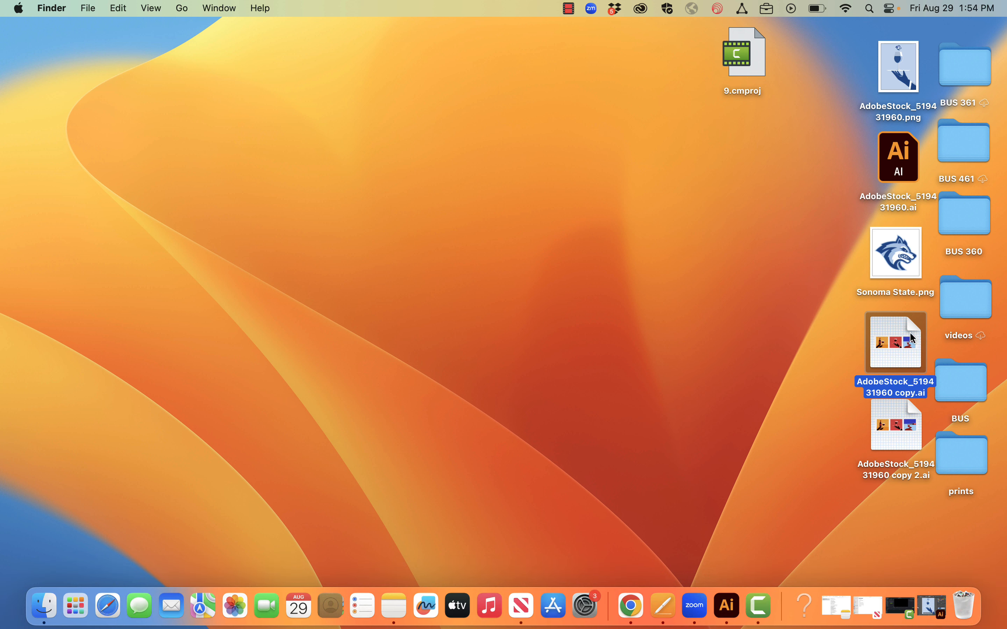
pyautogui.moveTo(911, 344); pyautogui.dragTo(732, 613)
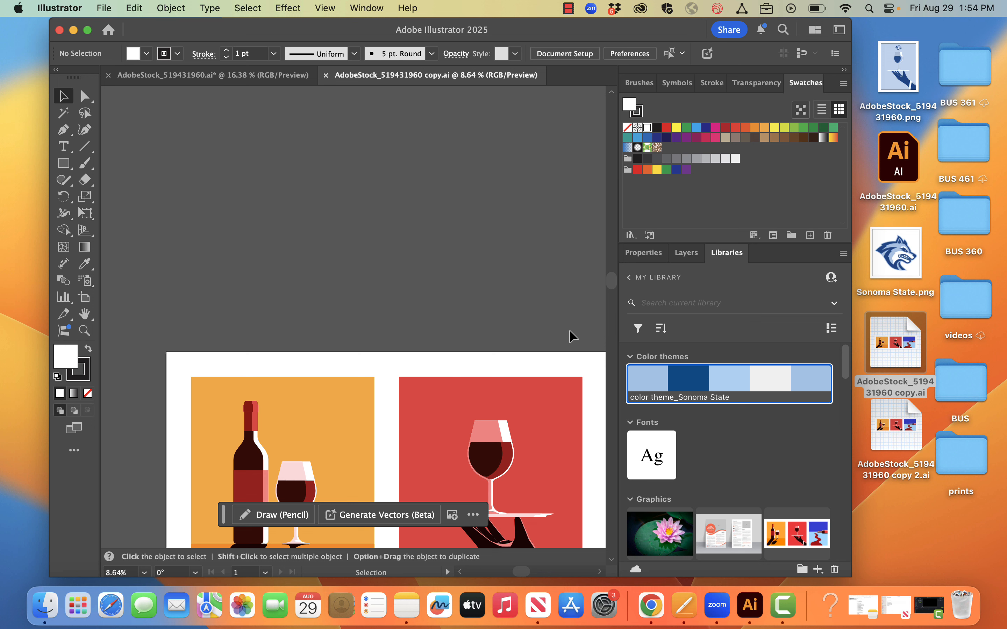
pyautogui.press('super+0')
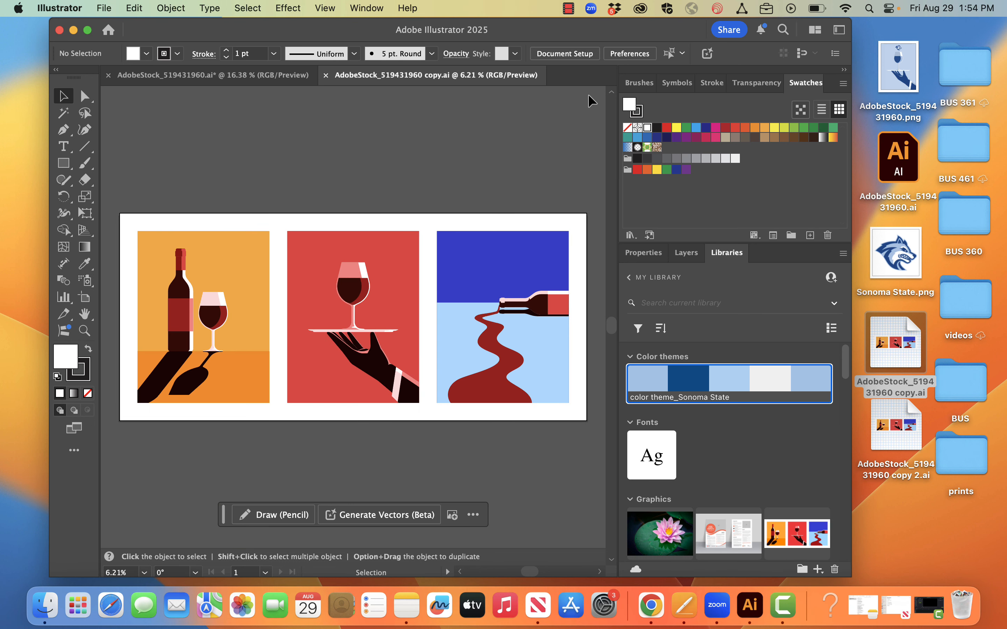
# Reset the Essentials workspace and show the Control bar
pyautogui.click(378, 8)
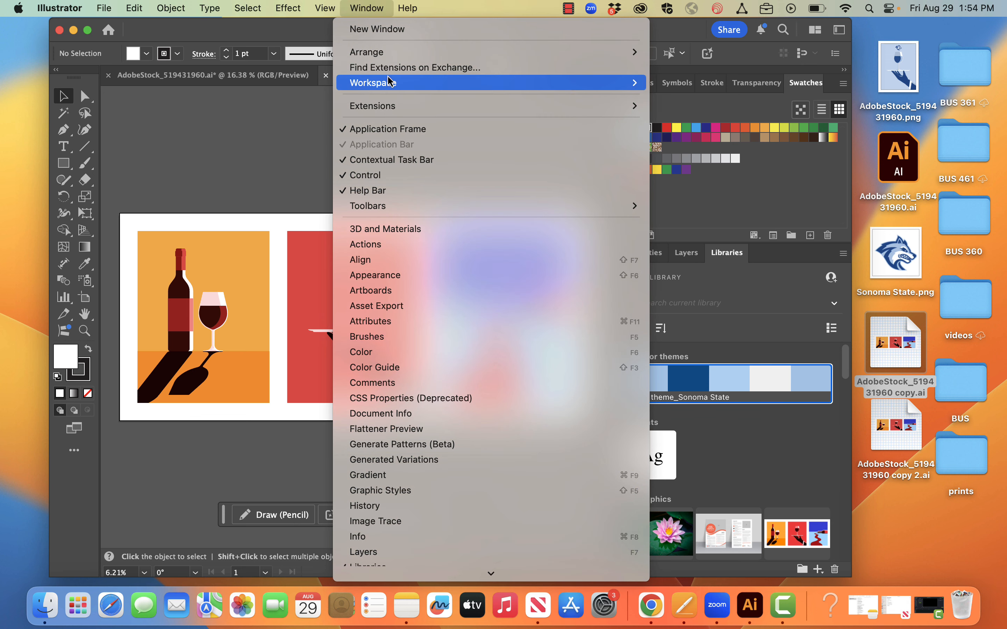
pyautogui.moveTo(391, 86)
pyautogui.moveTo(477, 112)
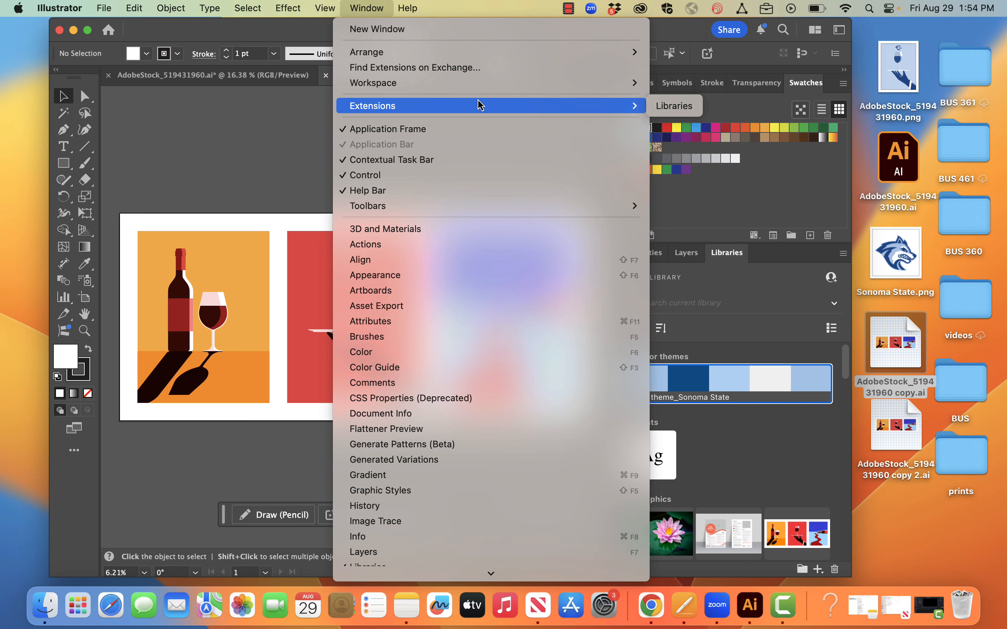
pyautogui.moveTo(569, 84)
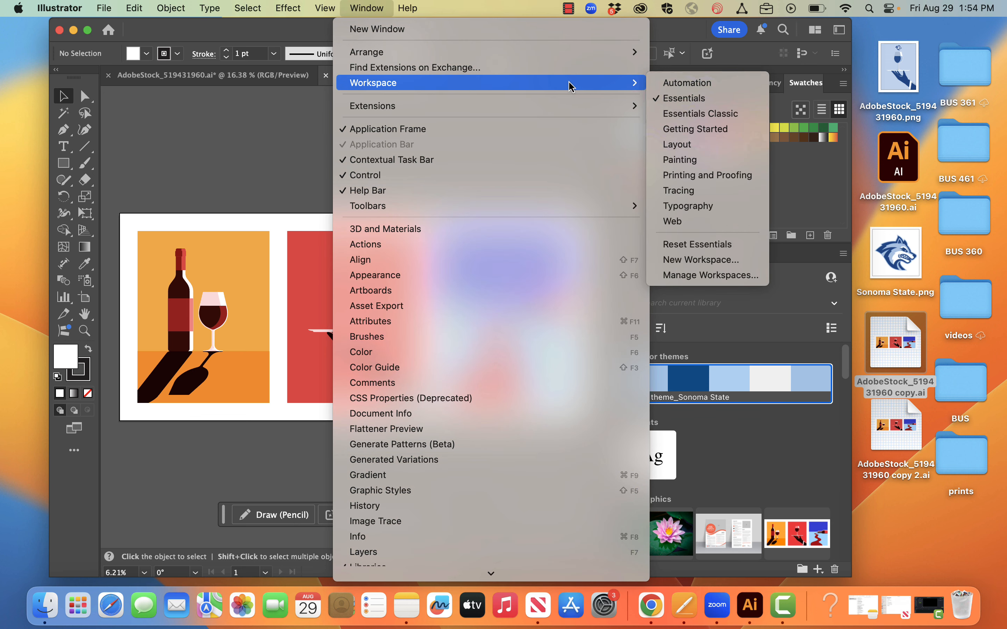
pyautogui.click(706, 245)
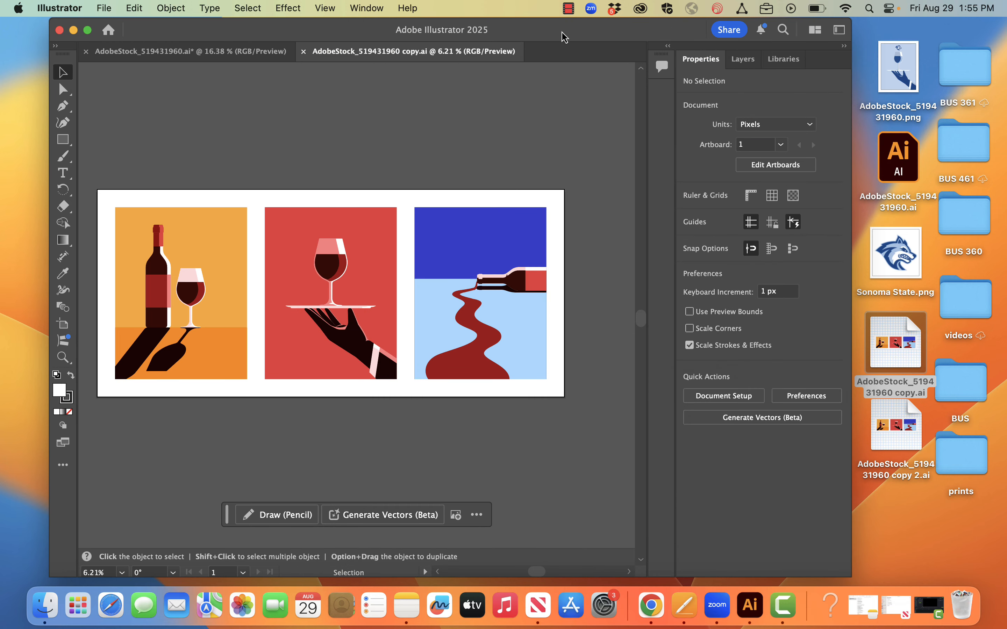
pyautogui.click(366, 8)
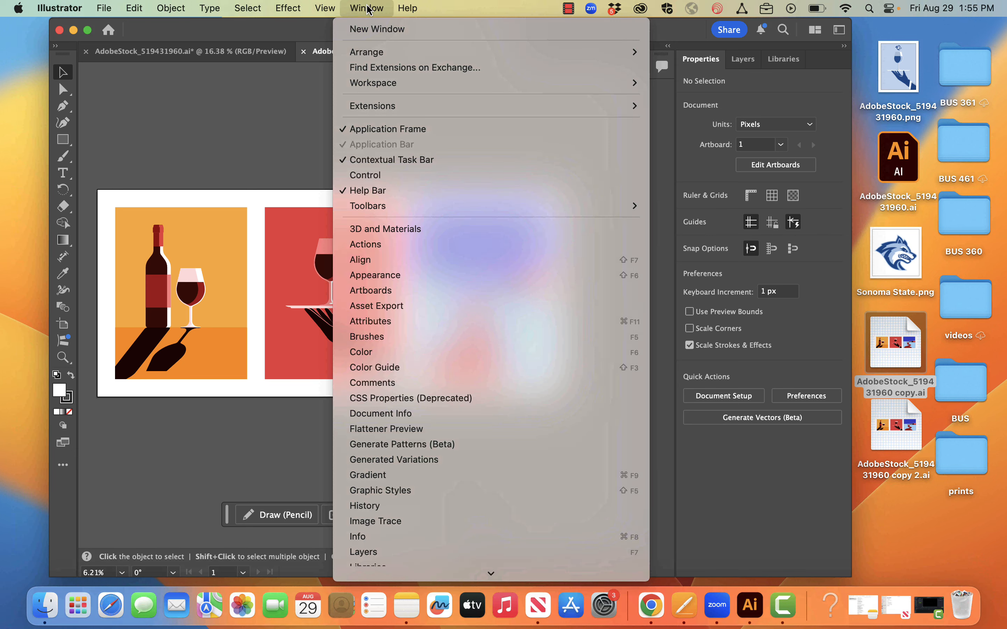
pyautogui.click(384, 179)
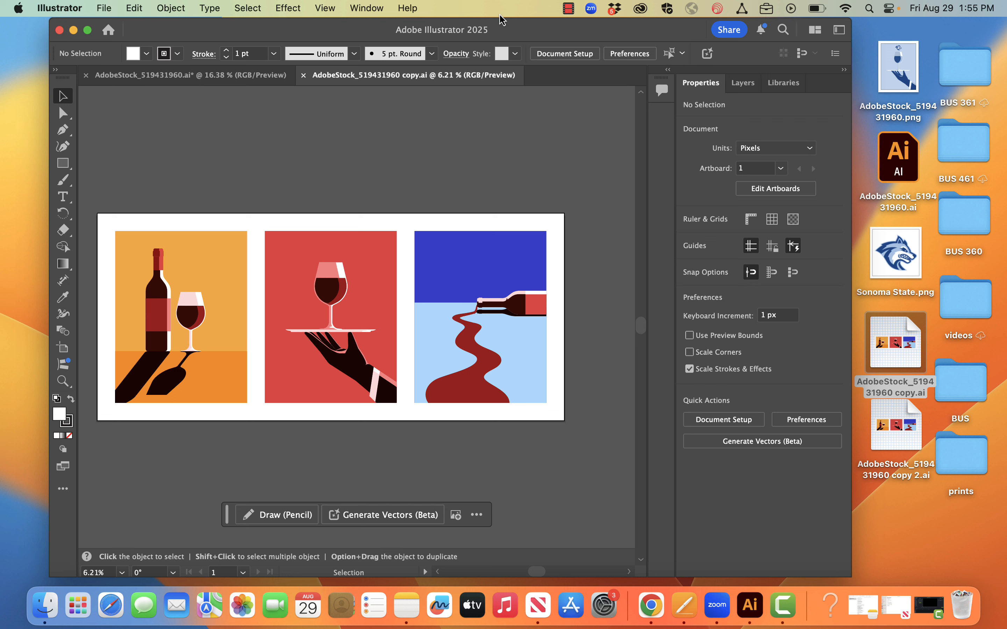
# Give the layers list a much larger custom row size so that its thumbnails are enlarged
pyautogui.click(744, 83)
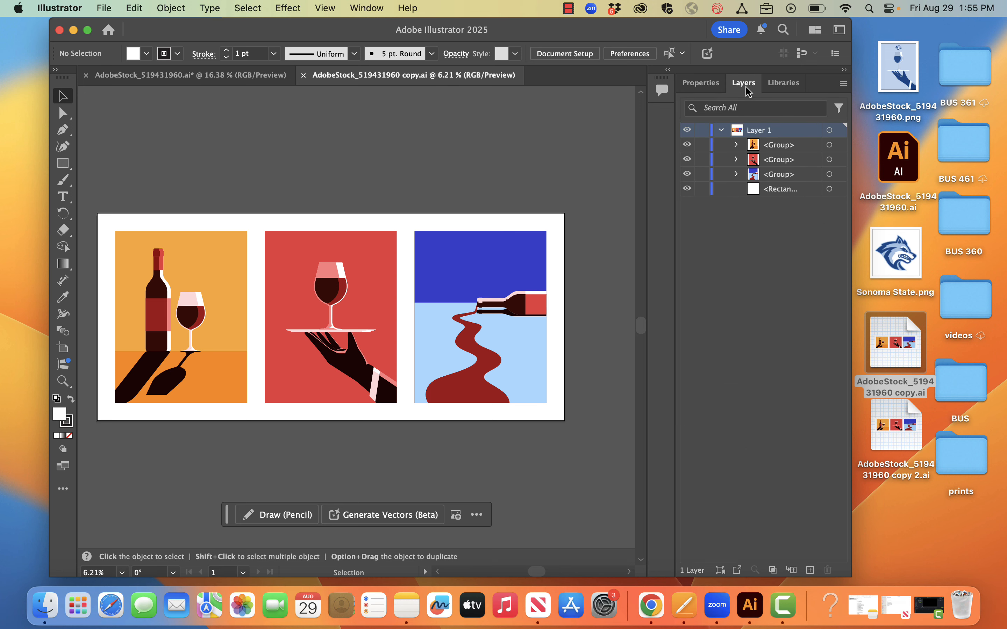
pyautogui.click(843, 83)
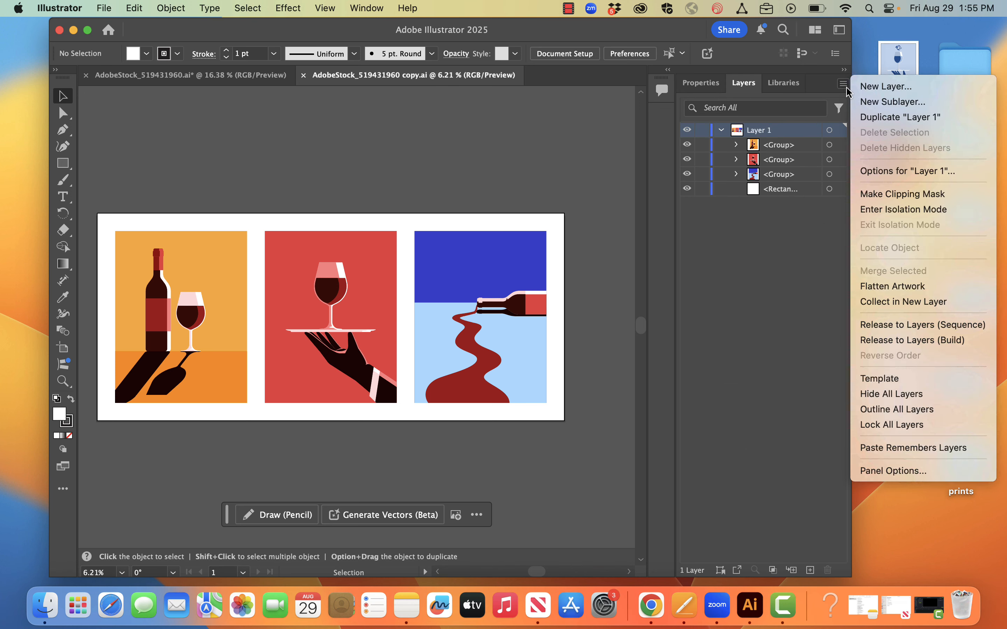
pyautogui.click(899, 470)
pyautogui.click(426, 282)
pyautogui.click(481, 284)
pyautogui.write('19')
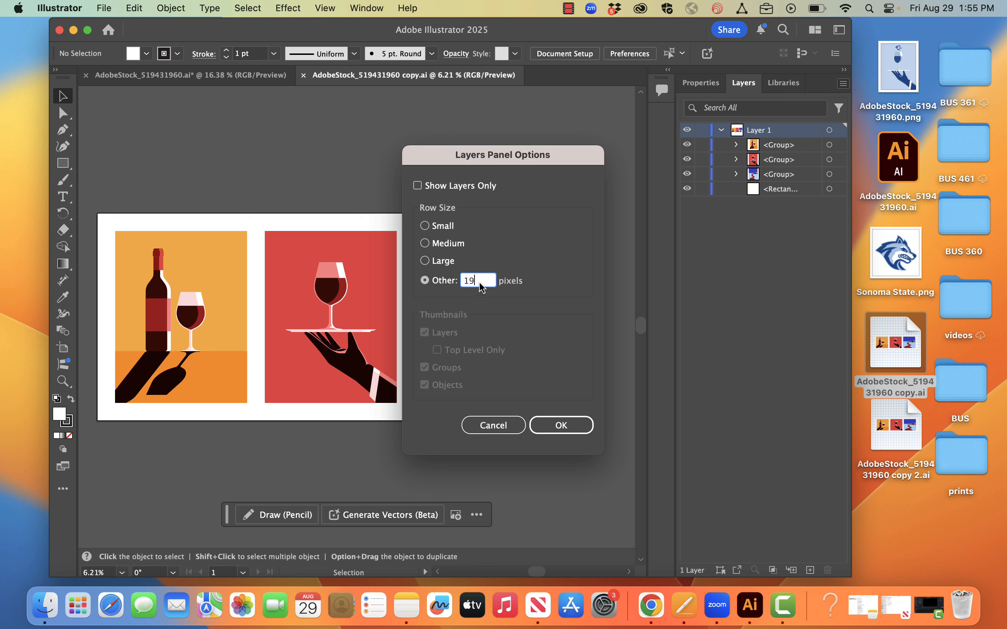
pyautogui.write('600')
pyautogui.press('Return')
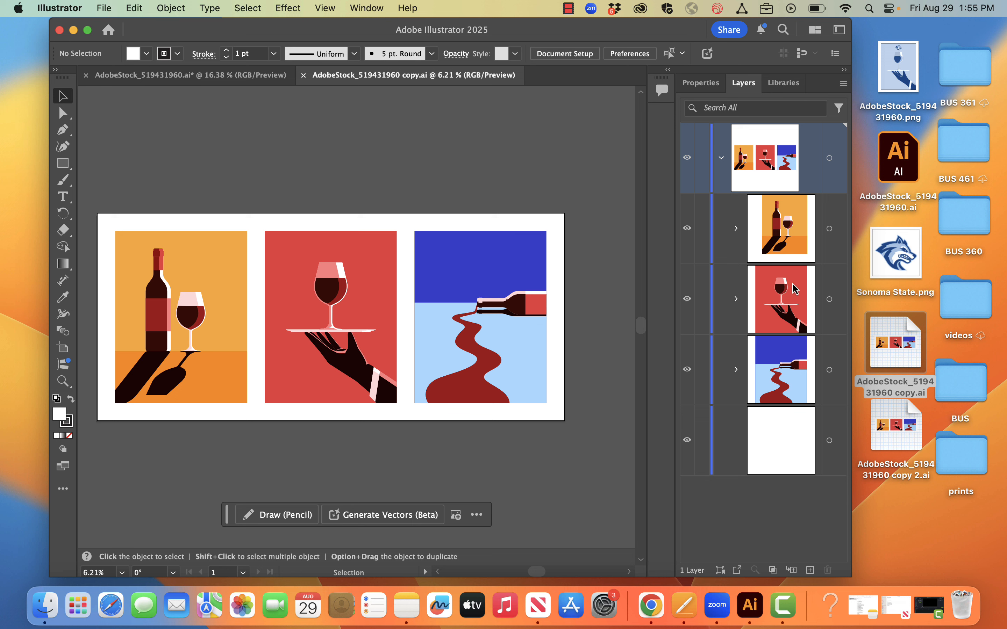
# Delete the orange bottle-and-glass group and the blue poured-wine group, keeping only the red hand-and-glass poster
pyautogui.click(829, 229)
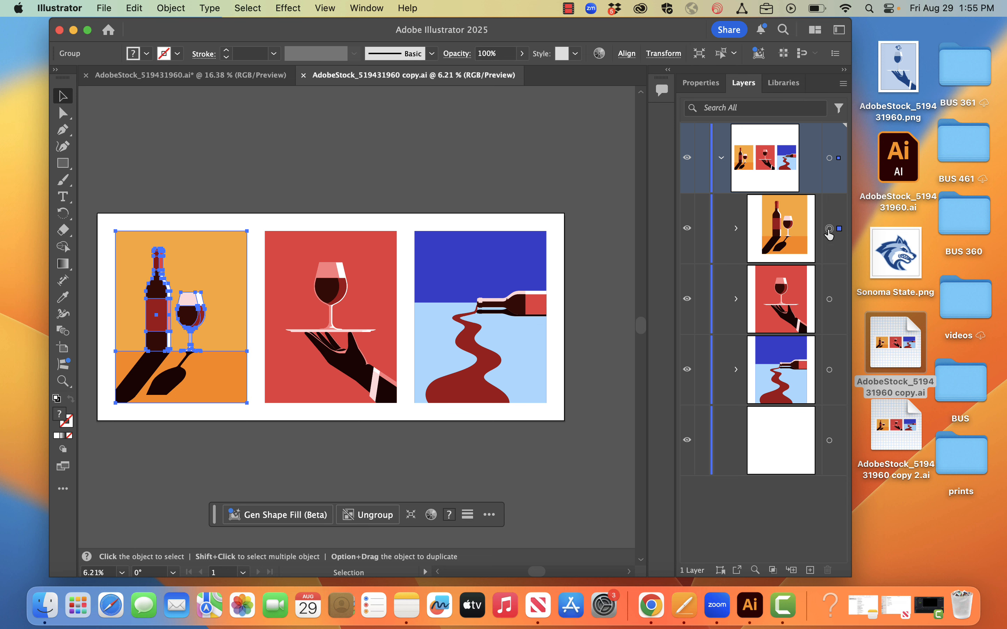
pyautogui.click(790, 222)
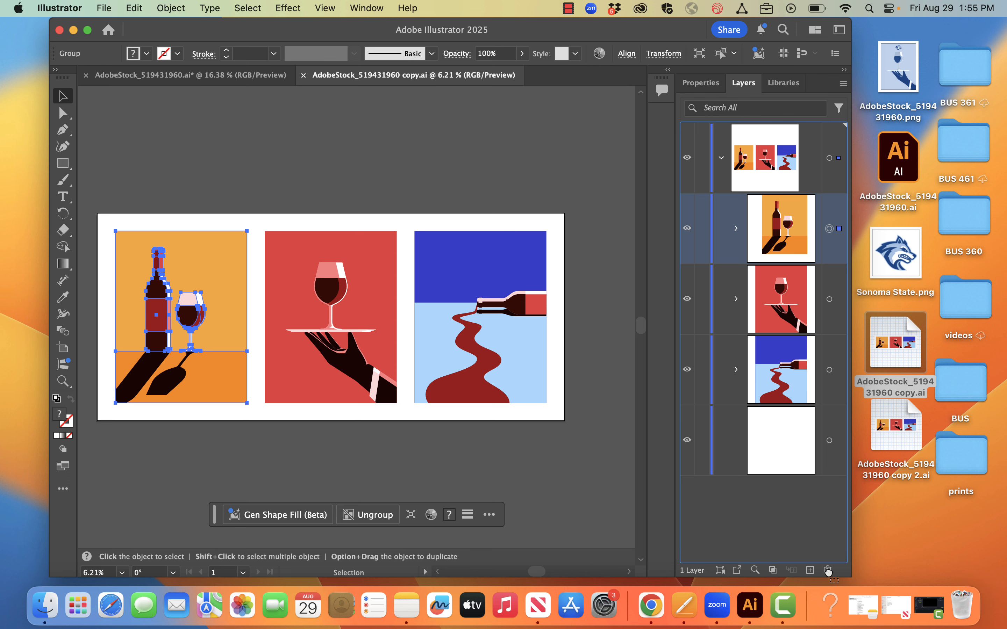
pyautogui.click(827, 571)
pyautogui.click(829, 300)
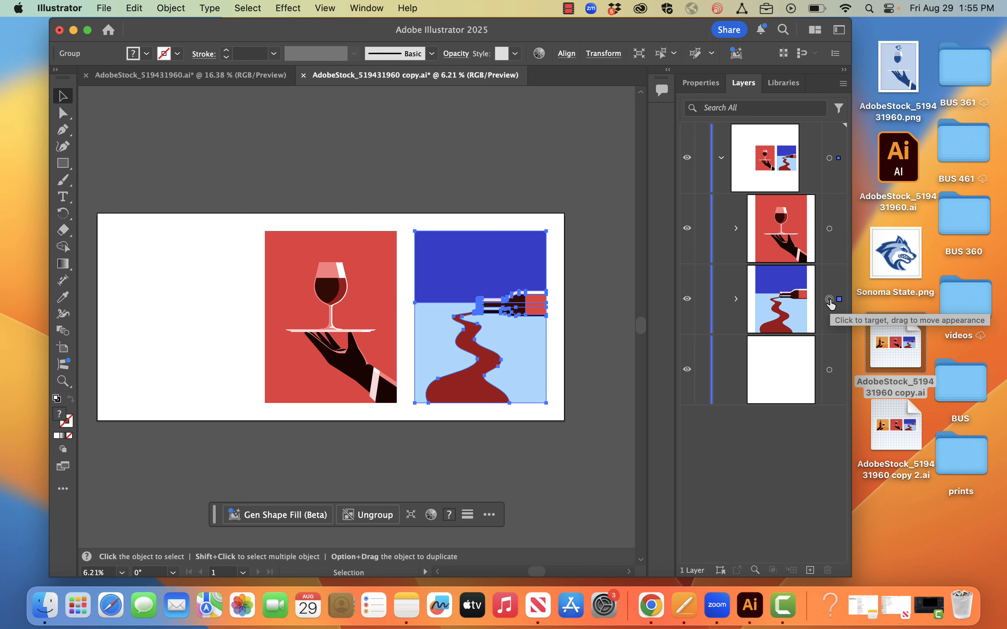
pyautogui.click(784, 292)
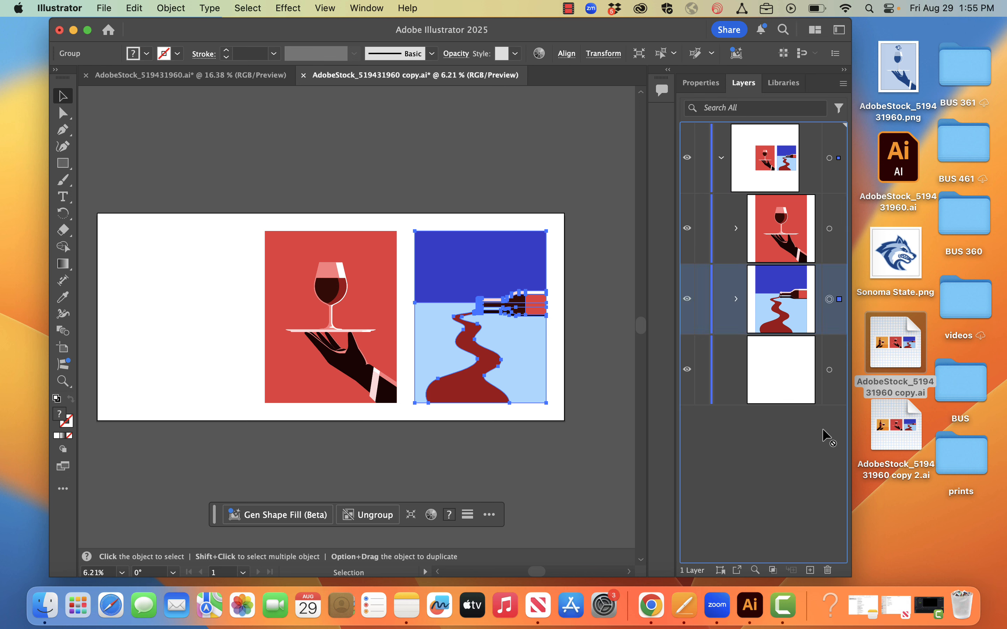
pyautogui.click(828, 571)
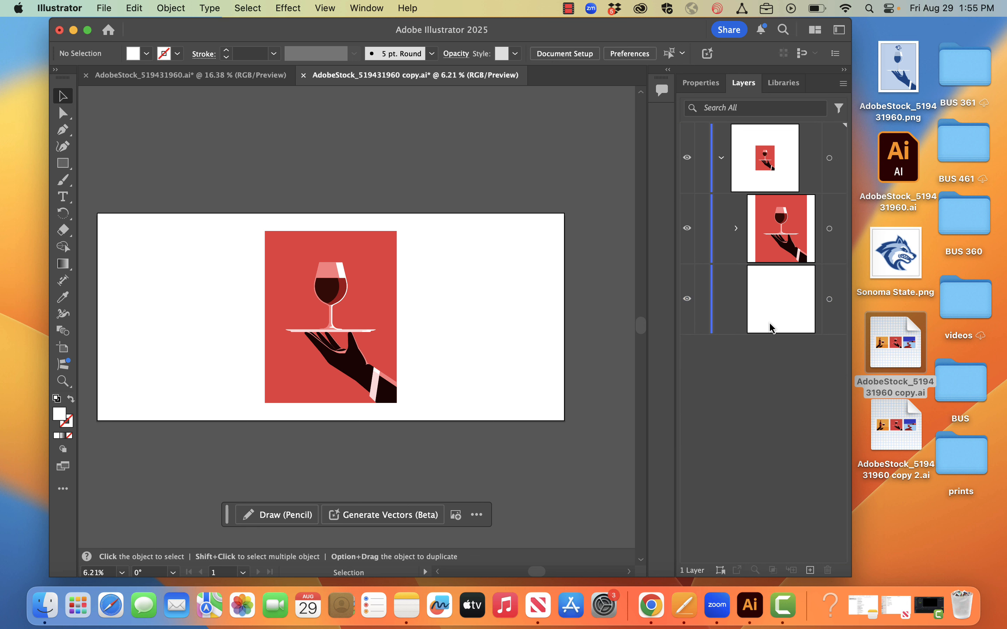
# Delete the white background rectangle behind the red poster
pyautogui.click(781, 310)
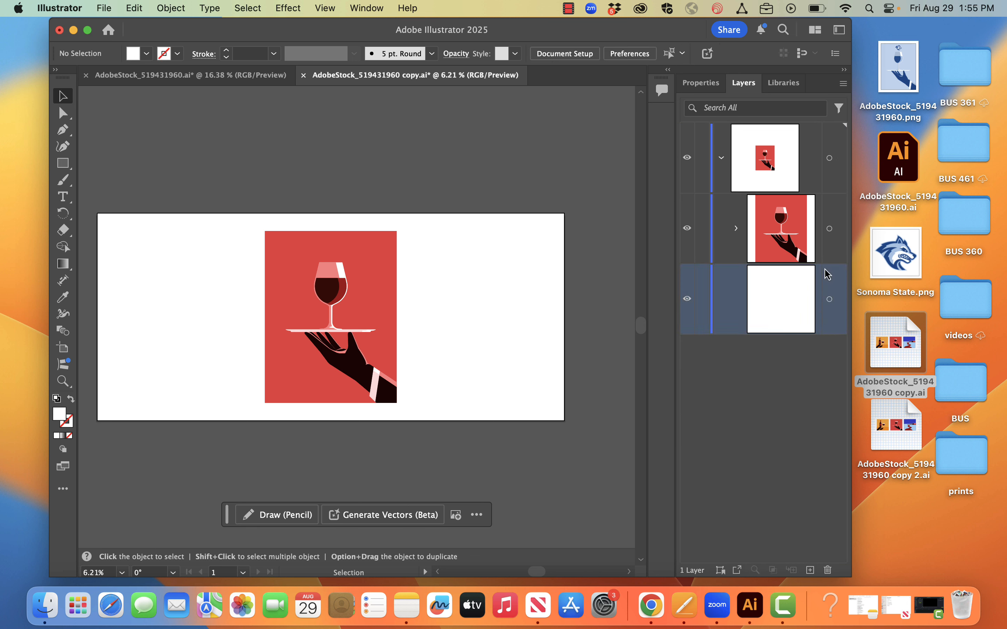
pyautogui.click(829, 300)
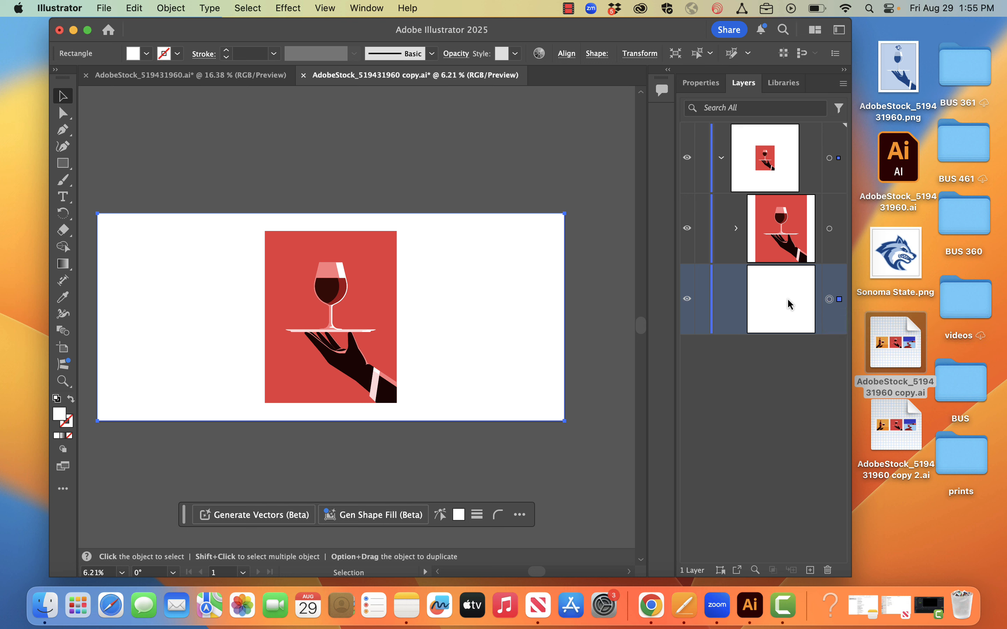
pyautogui.moveTo(801, 445); pyautogui.dragTo(827, 570)
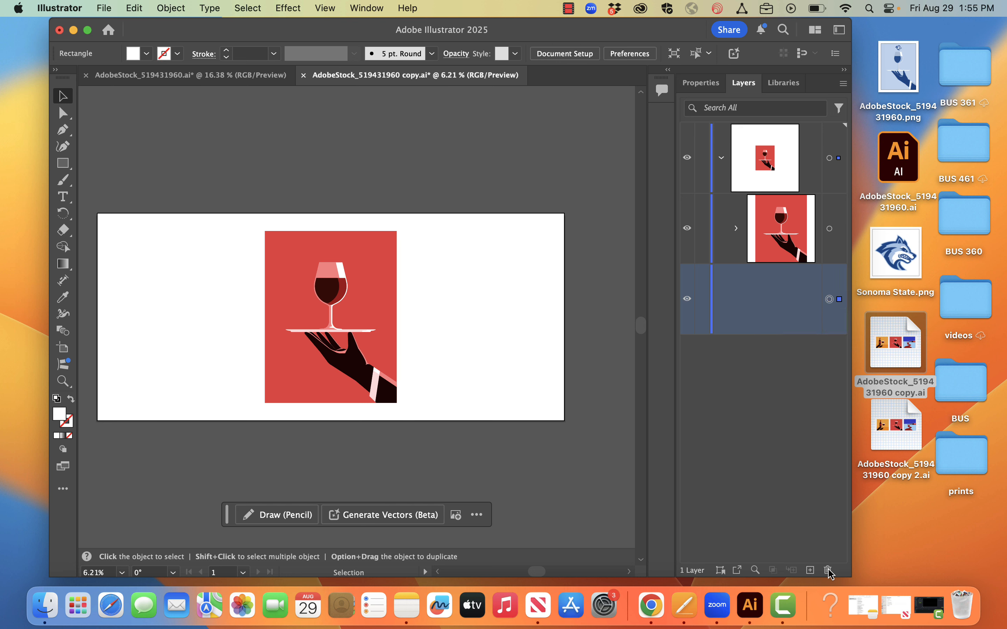
# Examine the nested parts of the red poster group and its wine glass, and collapse the group again
pyautogui.click(737, 229)
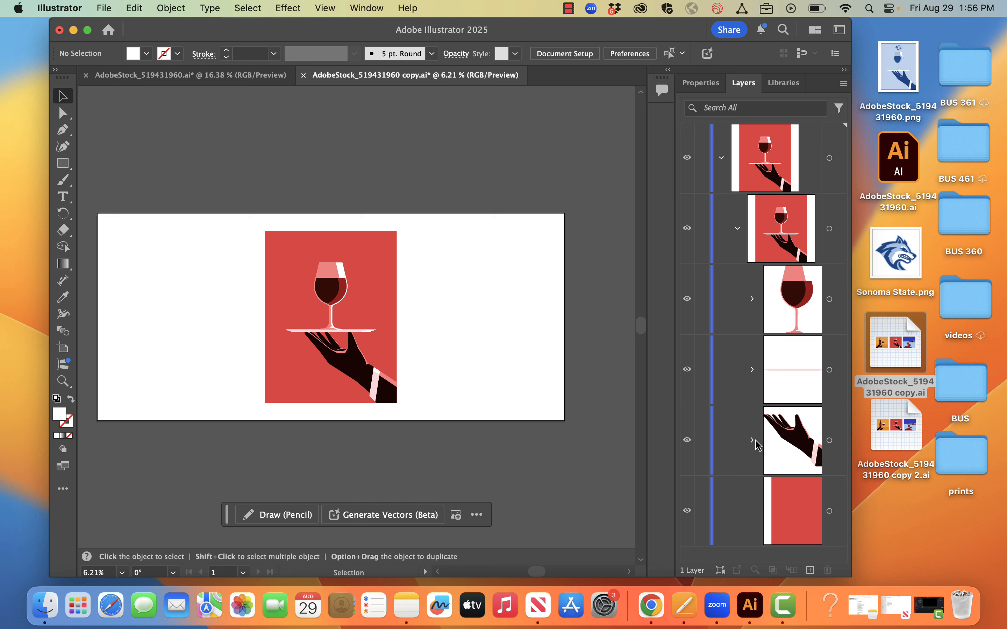
pyautogui.click(753, 300)
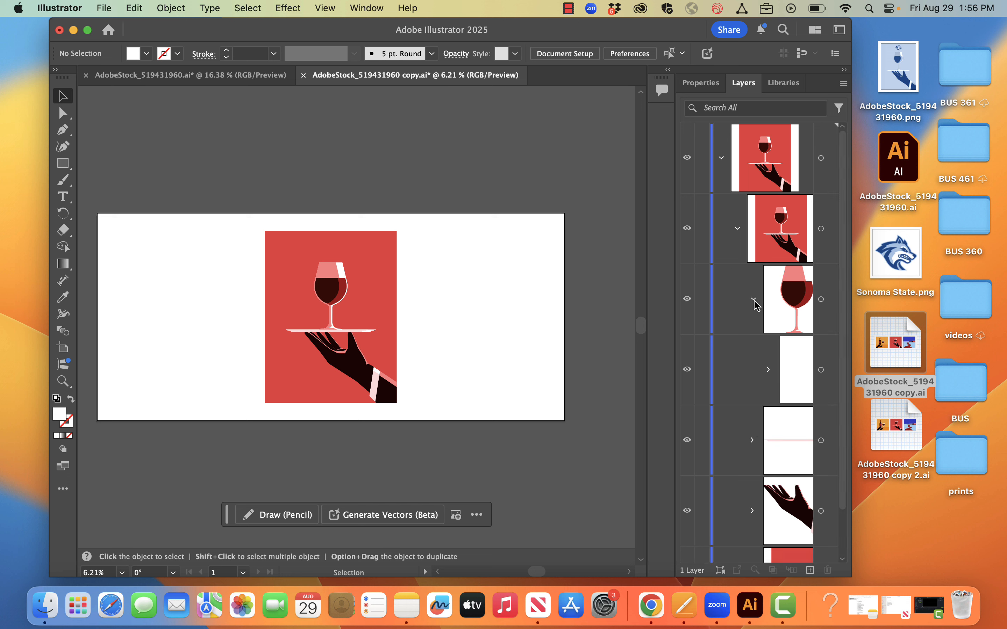
pyautogui.click(769, 370)
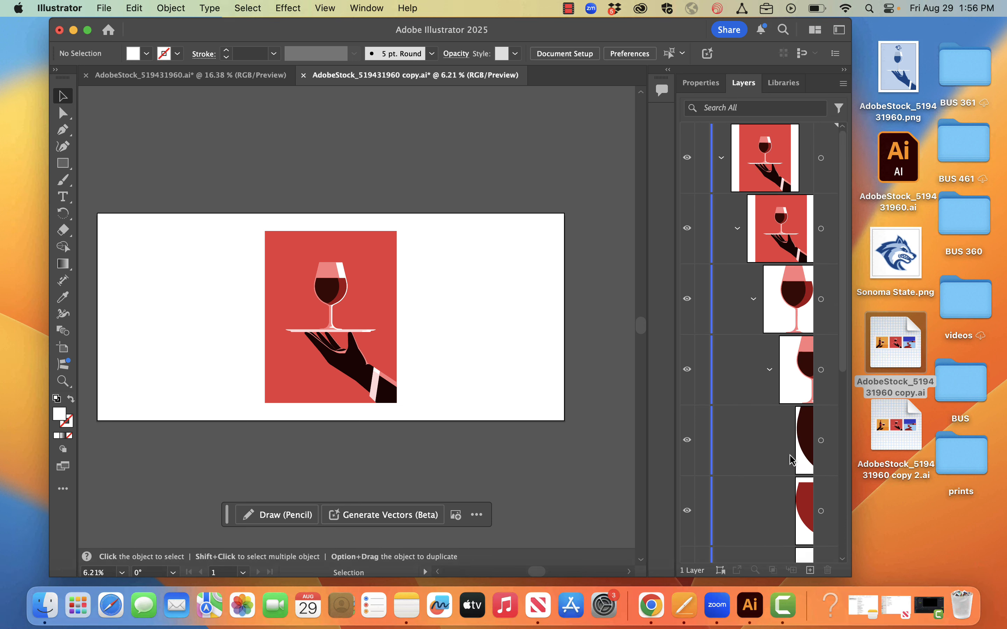
pyautogui.click(737, 229)
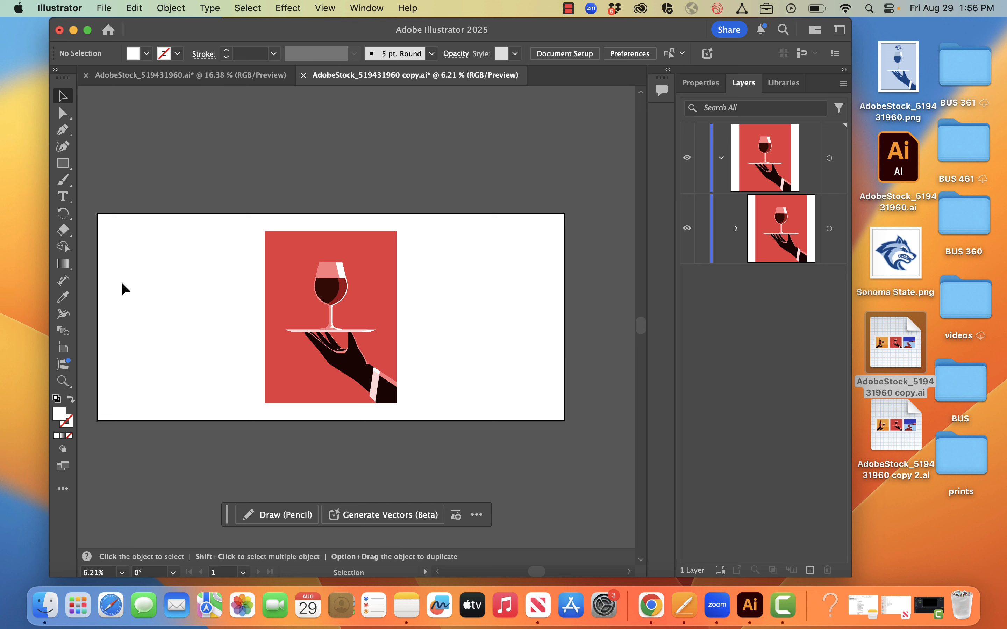
# Crop the artboard to the edges of the red poster, about 1712 by 2233 px, and fit it in view
pyautogui.click(63, 348)
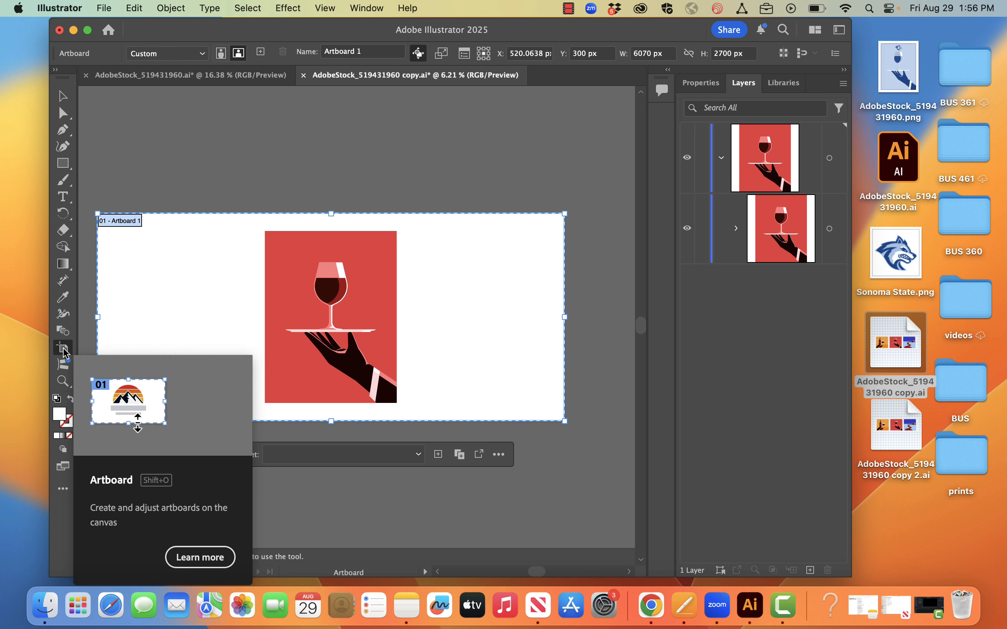
pyautogui.moveTo(565, 319); pyautogui.dragTo(396, 322)
pyautogui.moveTo(96, 317); pyautogui.dragTo(203, 325)
pyautogui.press('super+z')
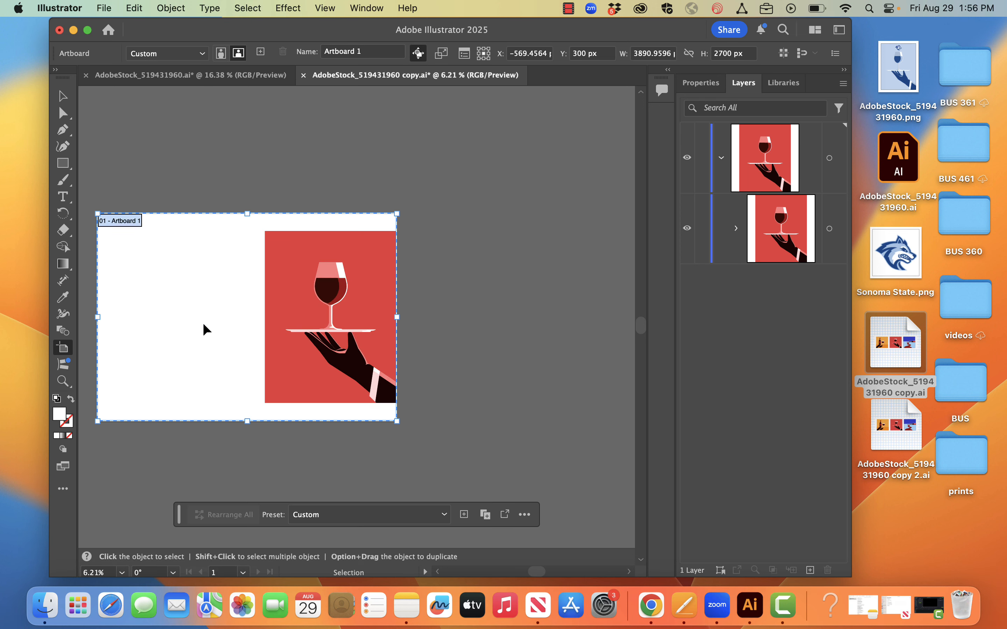
pyautogui.moveTo(99, 317); pyautogui.dragTo(263, 324)
pyautogui.moveTo(332, 214); pyautogui.dragTo(333, 232)
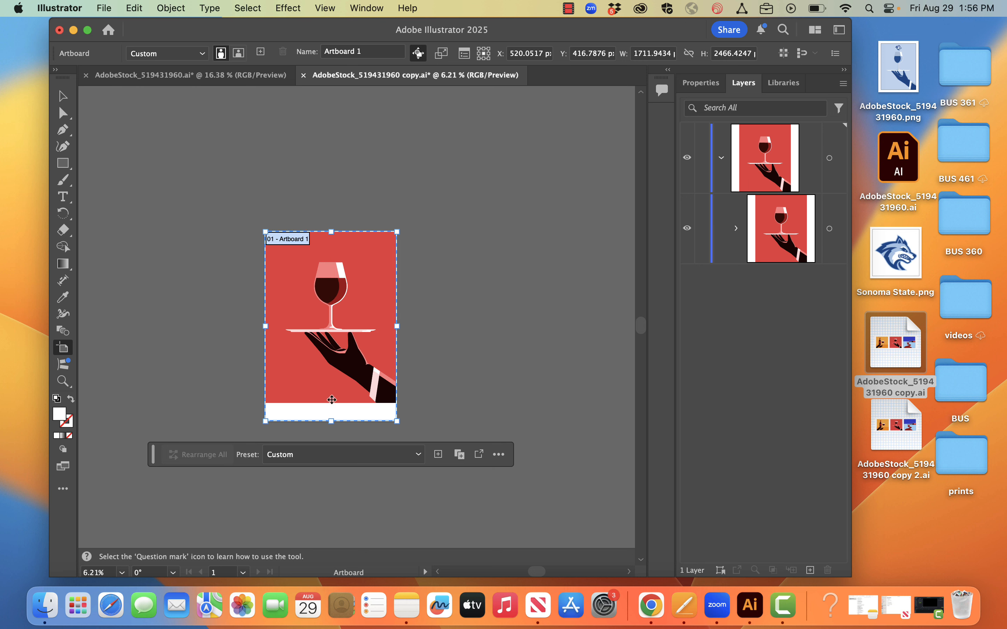
pyautogui.moveTo(333, 422); pyautogui.dragTo(333, 409)
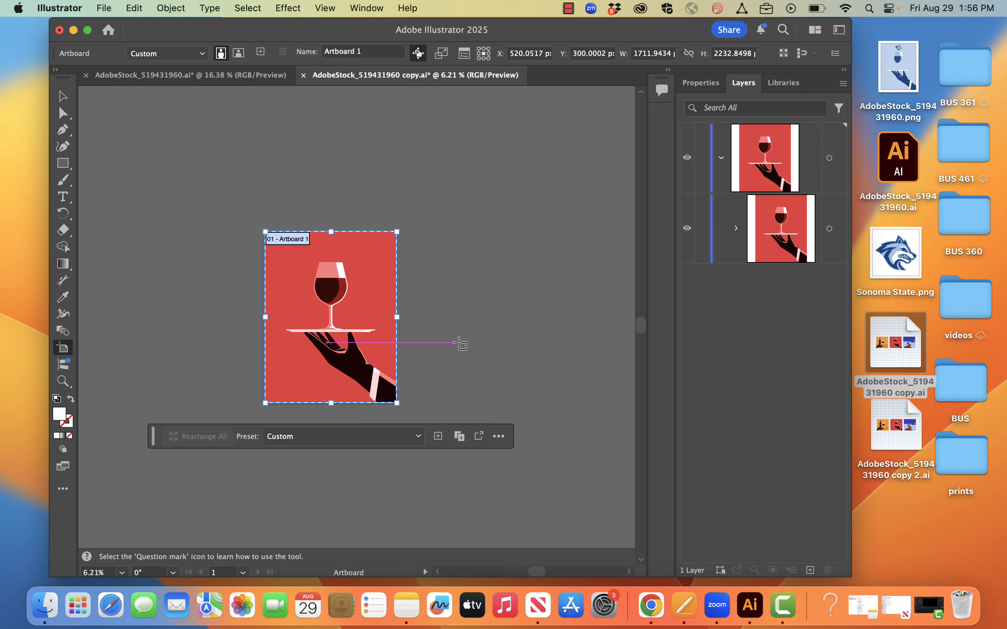
pyautogui.press('super+0')
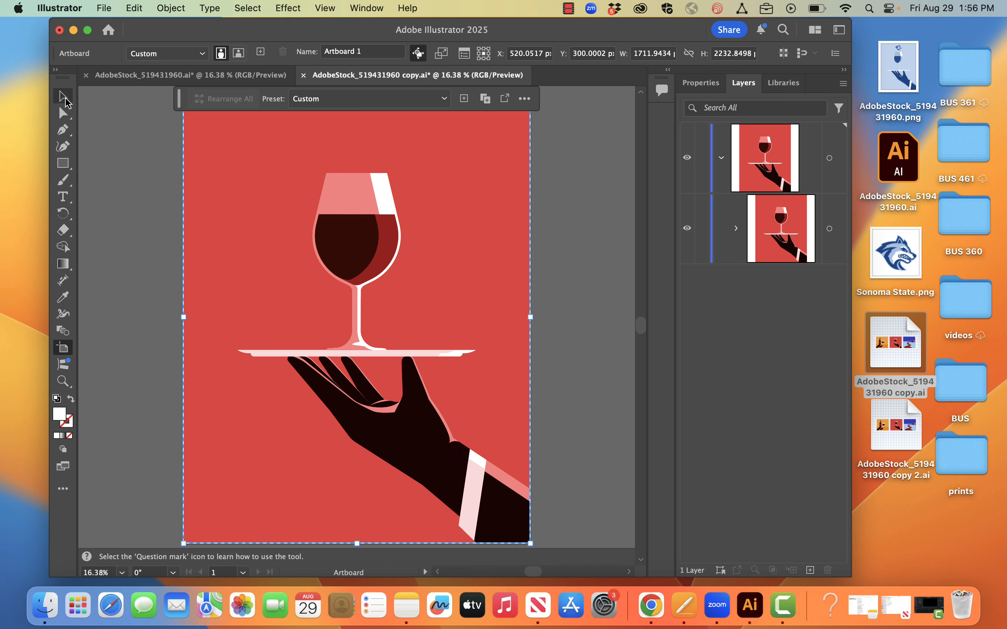
pyautogui.click(64, 98)
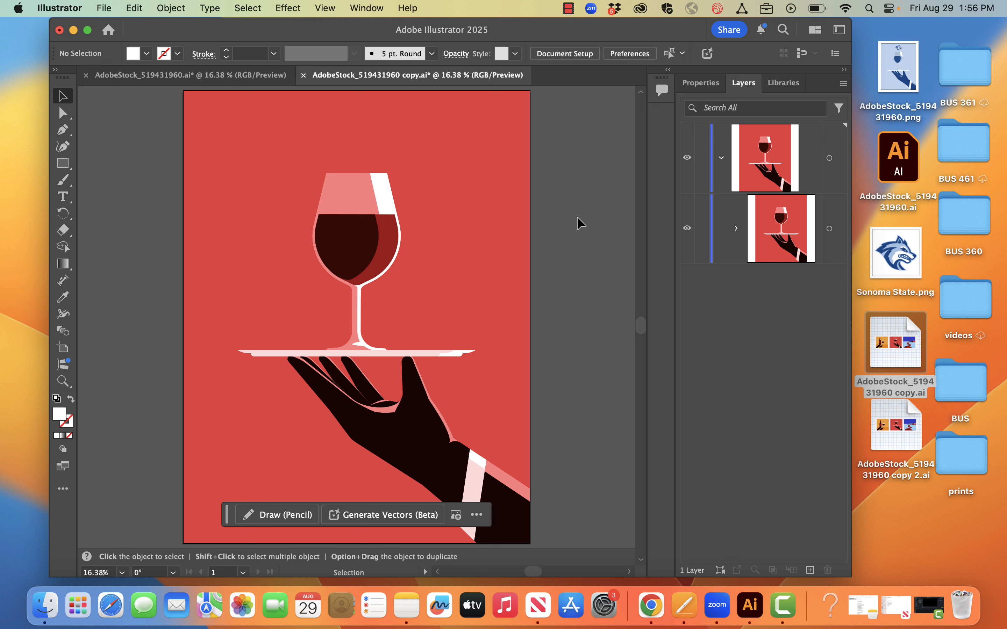
# Save the document on the computer's desktop as lobo wine.ai in Adobe Illustrator format with the Illustrator 2020 options
pyautogui.click(131, 8)
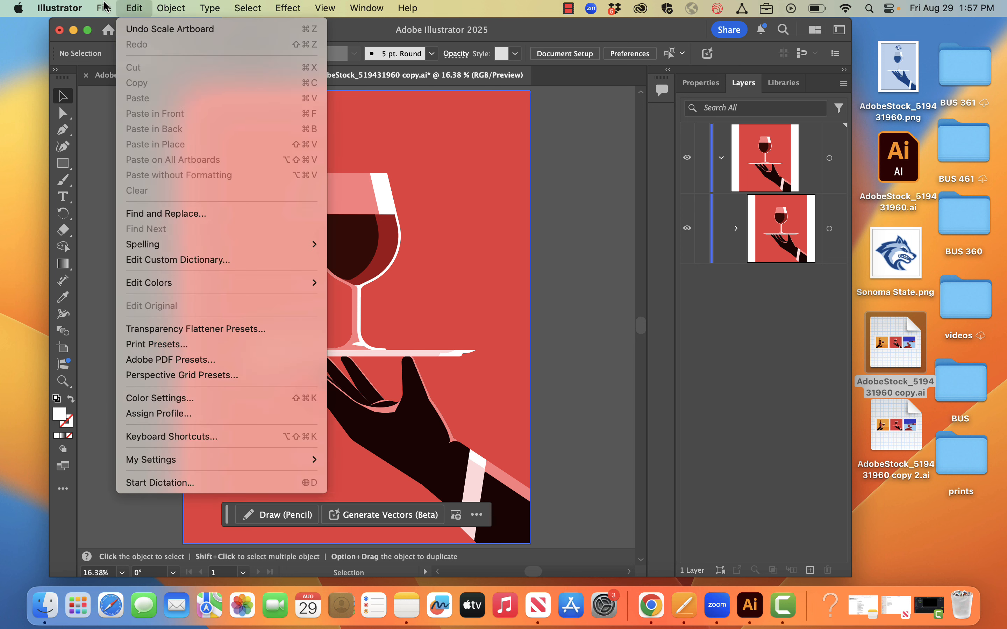
pyautogui.moveTo(104, 6)
pyautogui.click(125, 166)
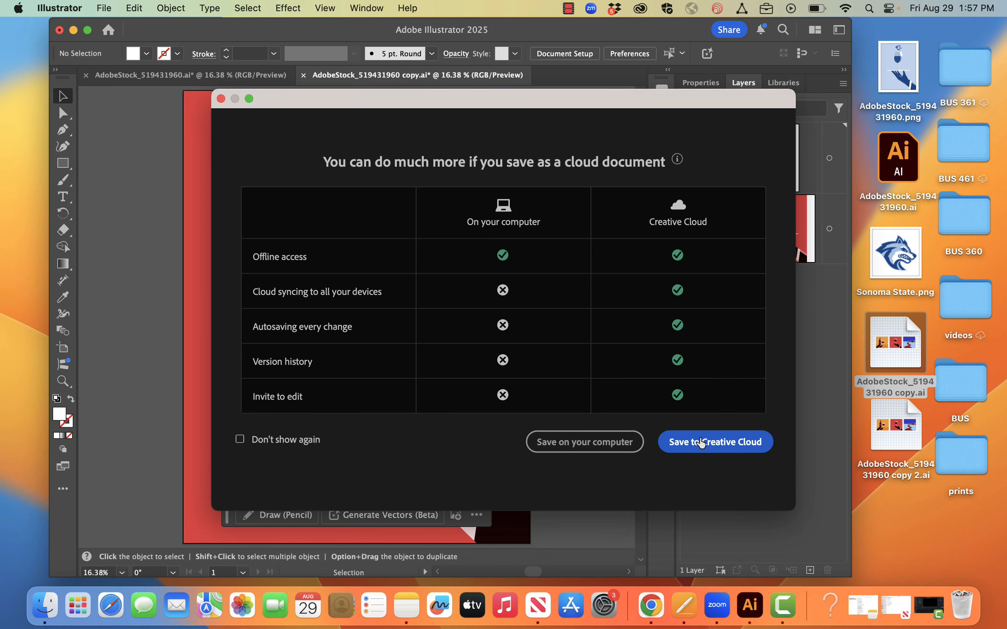
pyautogui.click(624, 445)
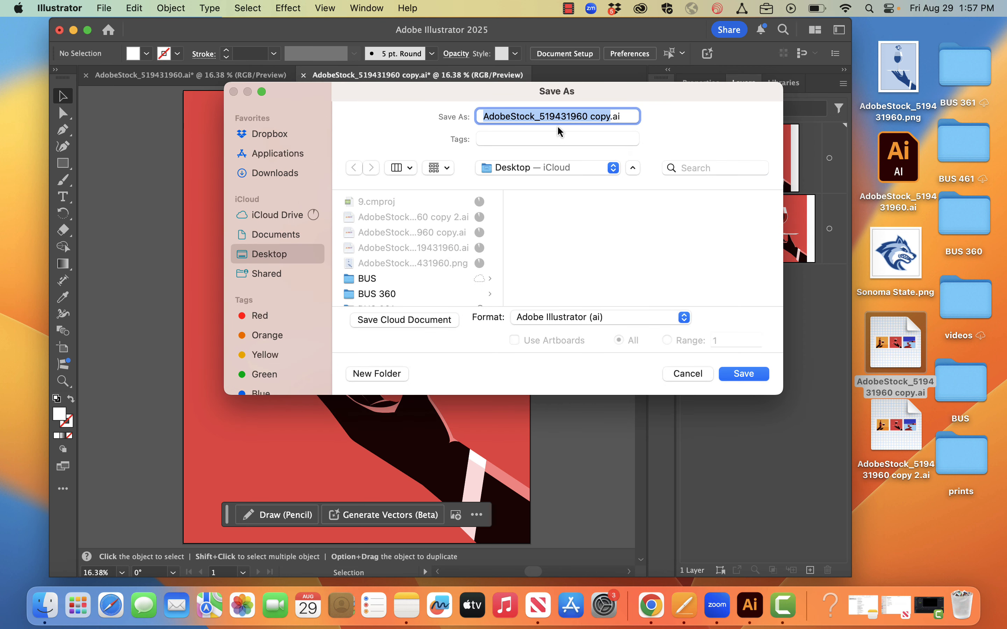
pyautogui.write('lobo wine')
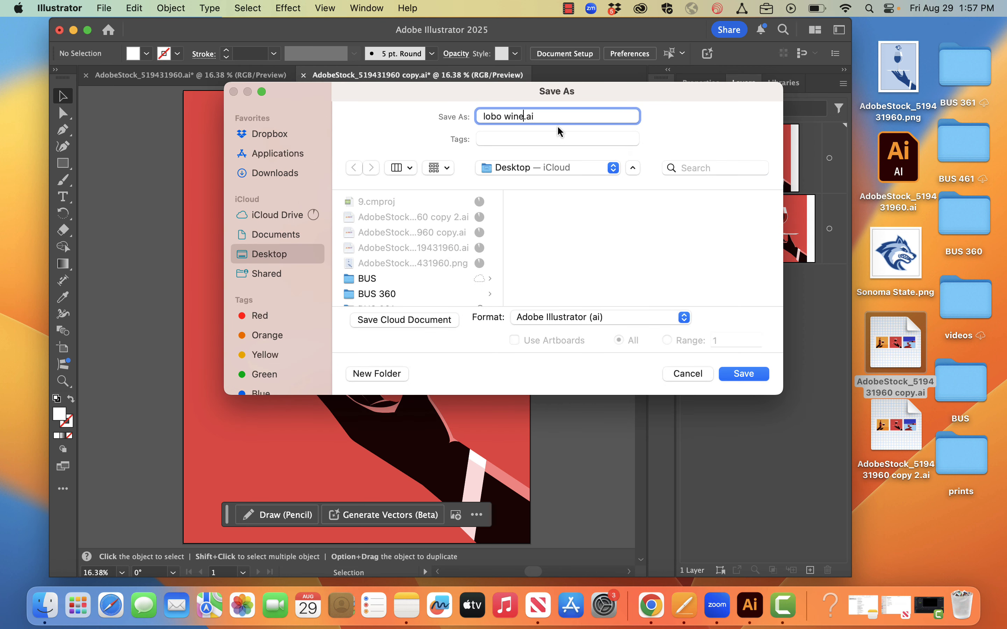
pyautogui.press('Return')
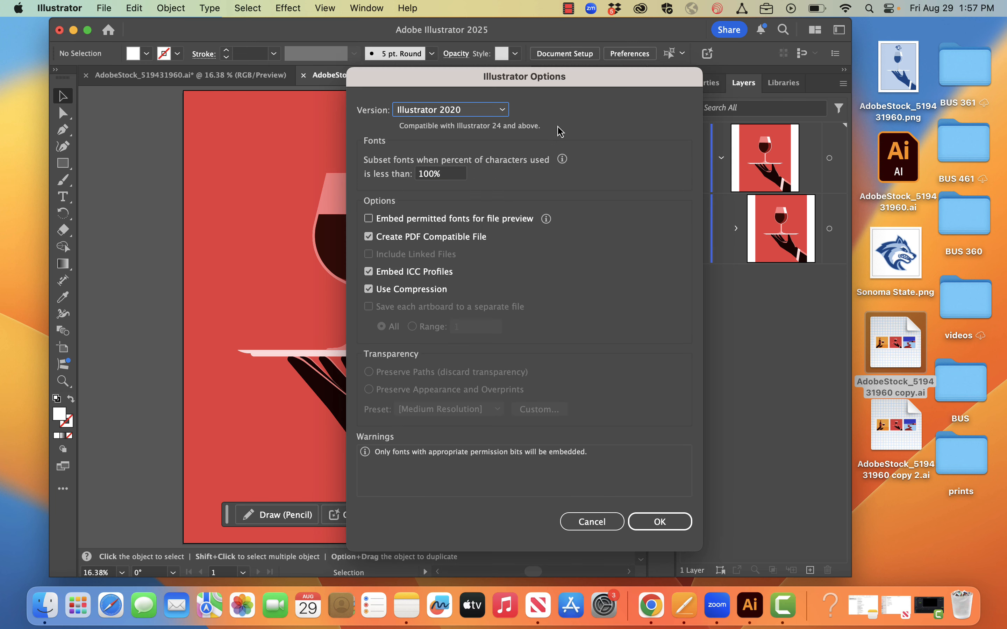
pyautogui.click(657, 521)
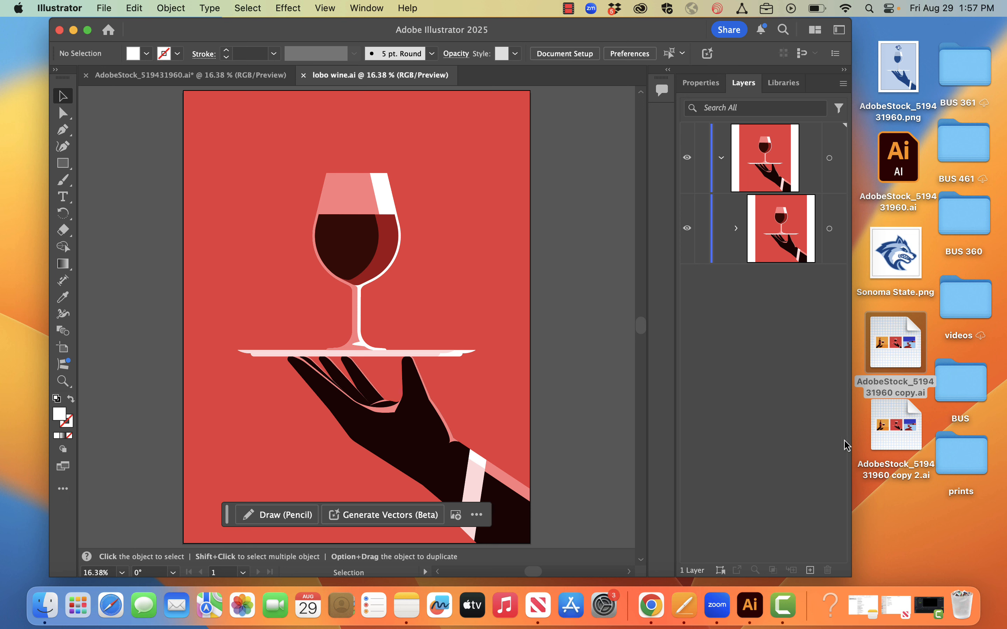
# Shift the Illustrator window aside and review the color theme_Sonoma State palette on the Adobe Color page in Chrome
pyautogui.moveTo(670, 32)
pyautogui.mouseDown()
pyautogui.moveTo(532, 32)
pyautogui.moveTo(668, 37)
pyautogui.mouseUp()
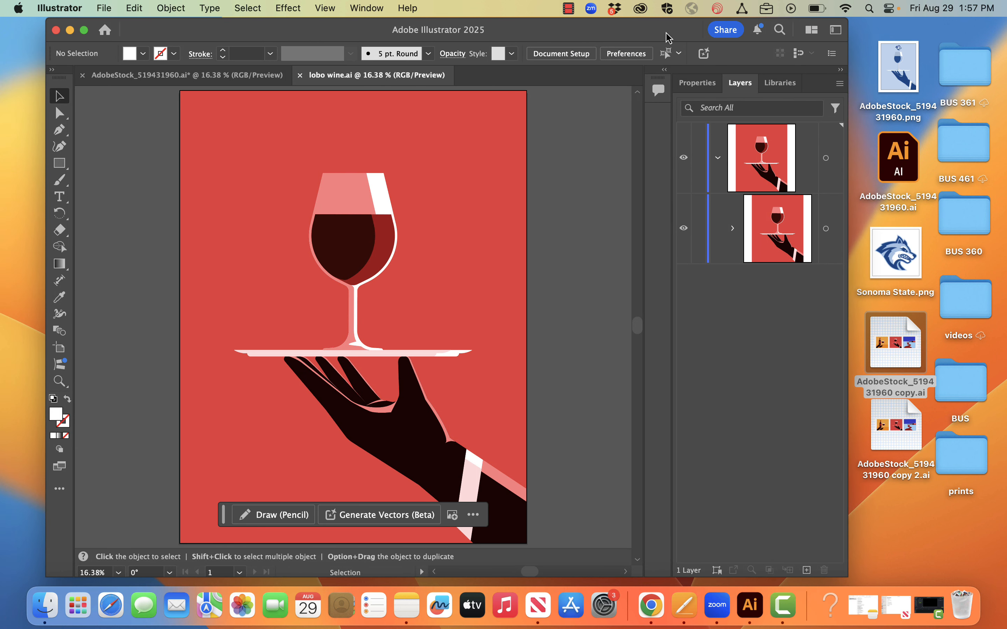
pyautogui.moveTo(668, 38); pyautogui.dragTo(626, 33)
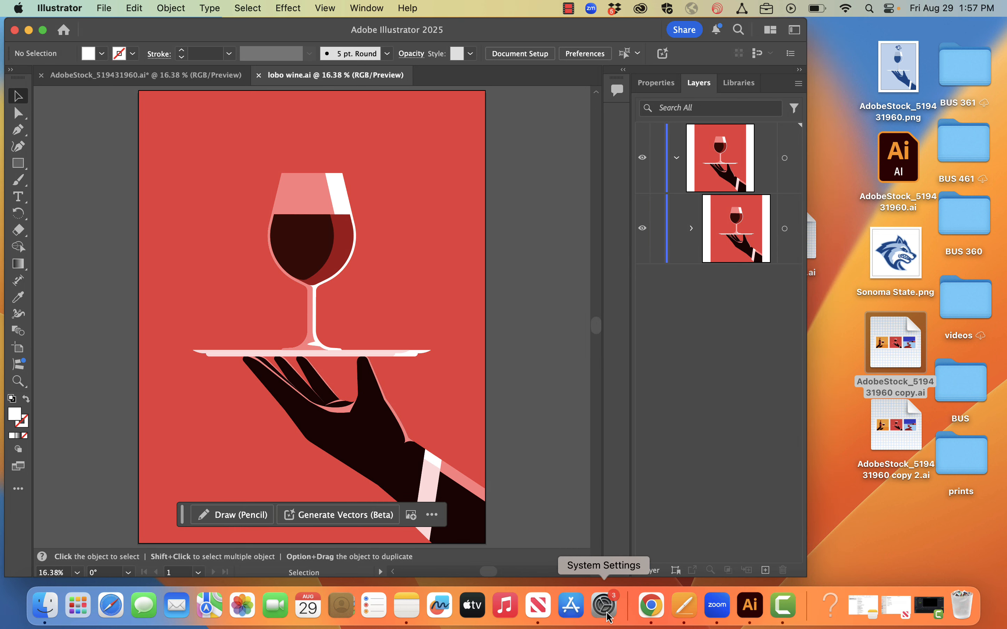
pyautogui.click(637, 609)
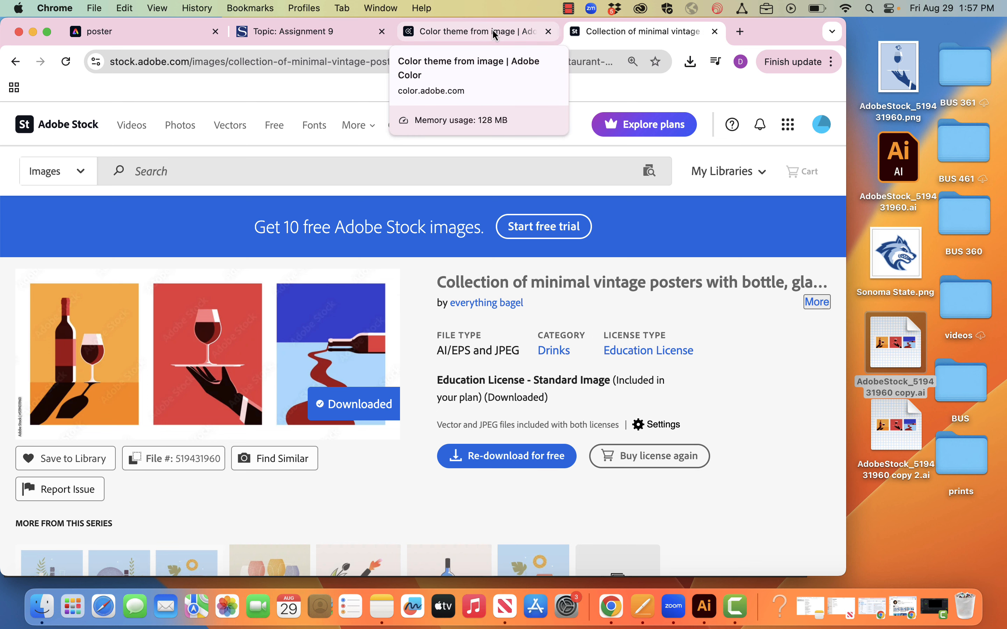
pyautogui.click(512, 33)
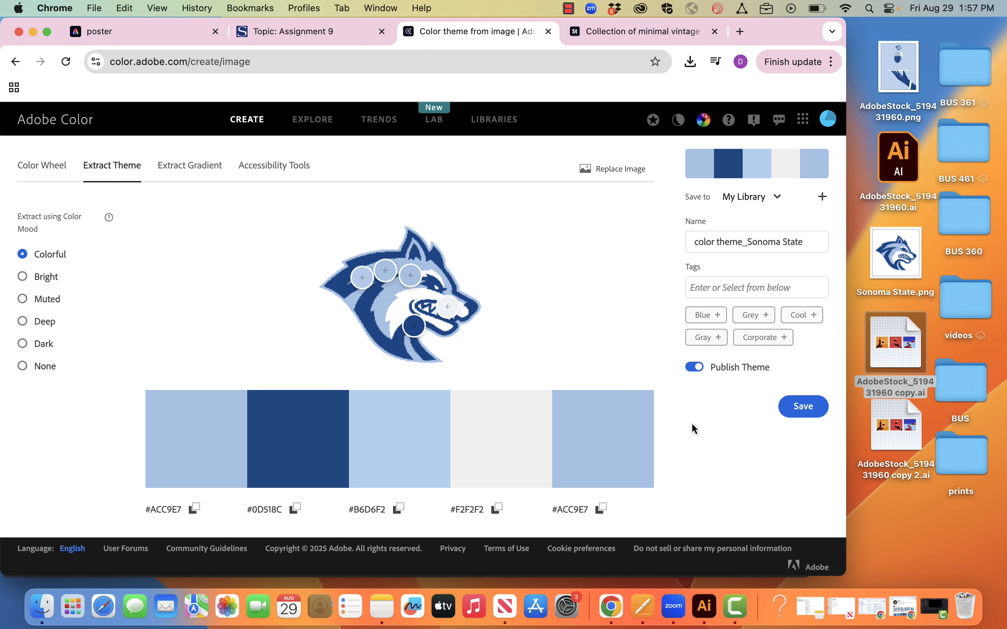
# Return to Illustrator, place Sonoma State.png from the desktop beside the artboard, embed it, and save the document
pyautogui.click(703, 612)
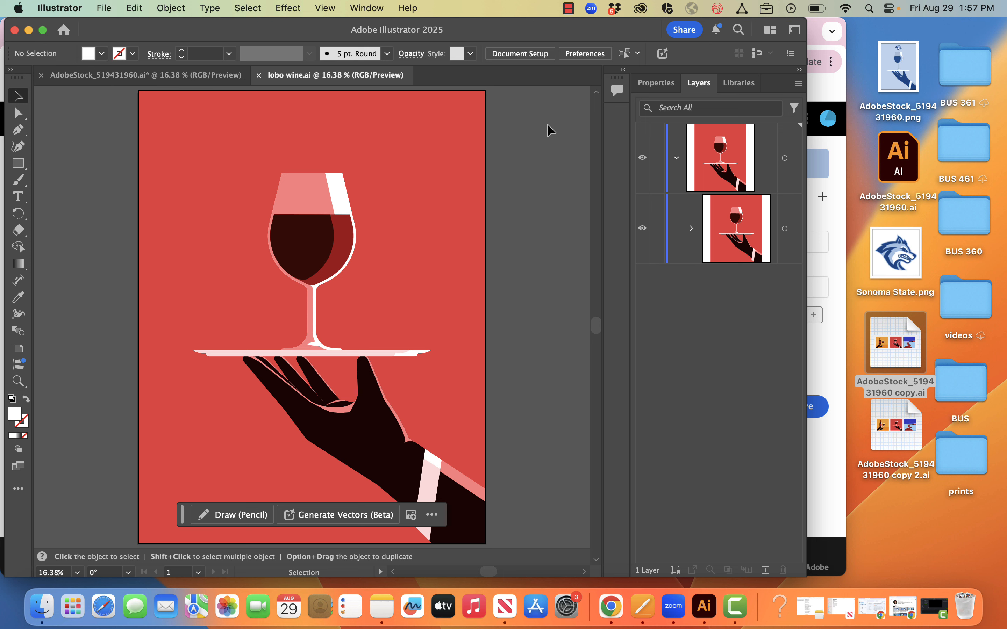
pyautogui.moveTo(899, 266); pyautogui.dragTo(543, 199)
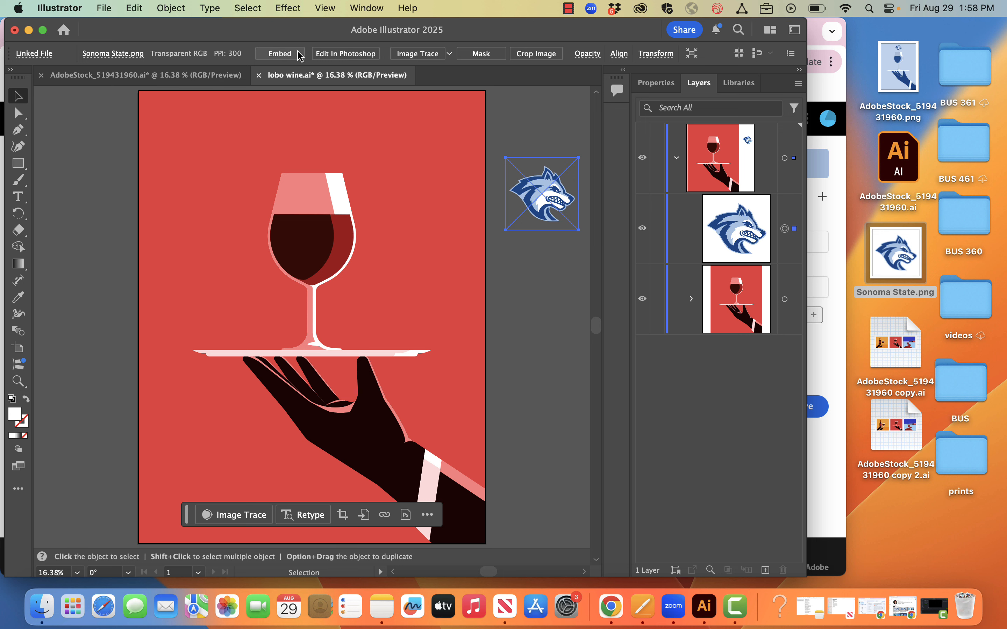
pyautogui.click(280, 53)
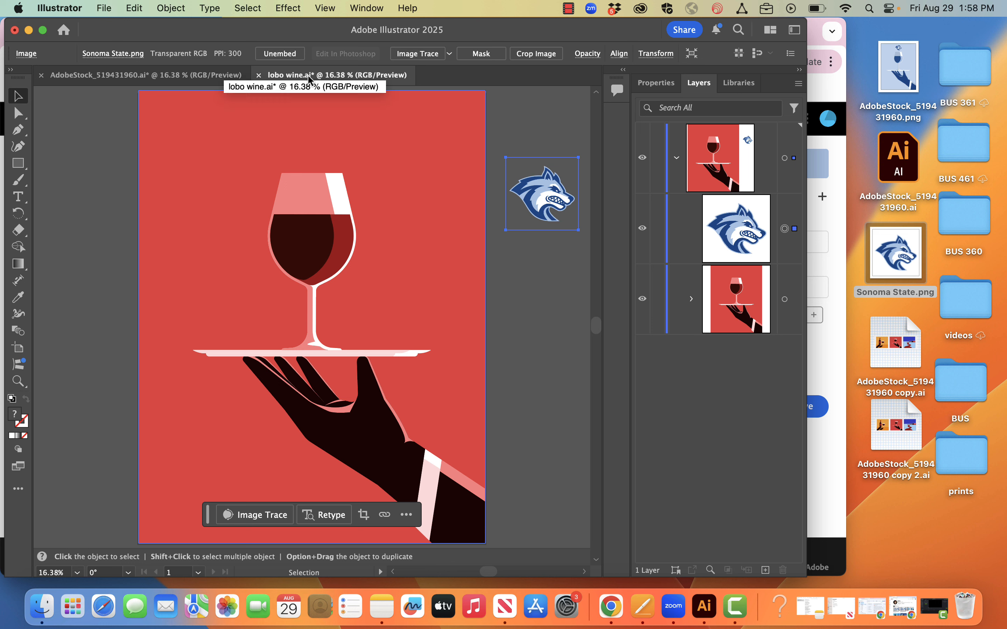
pyautogui.press('super+s')
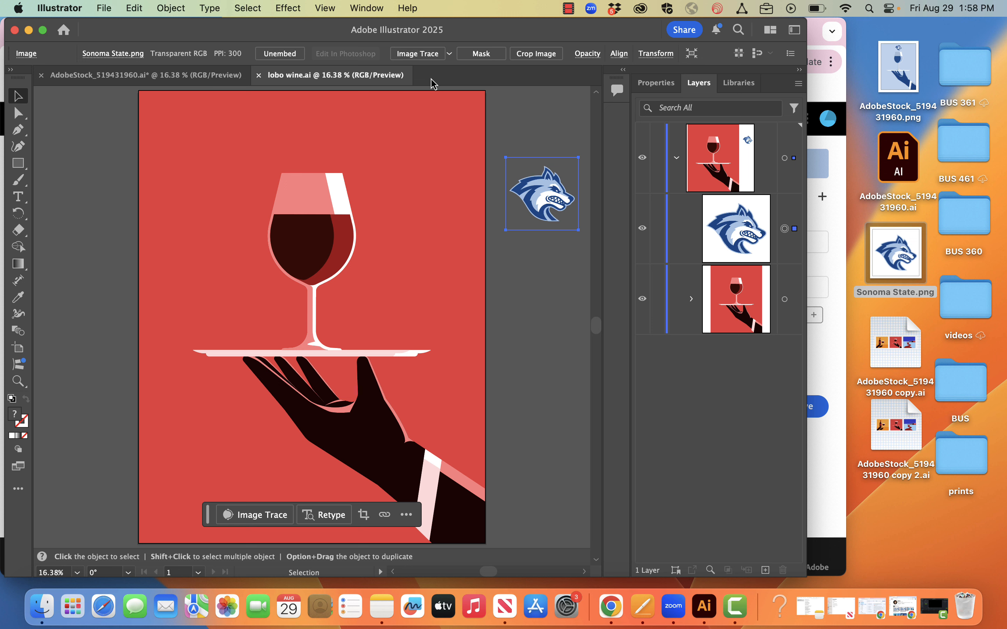
# Show the document's color swatches
pyautogui.click(380, 6)
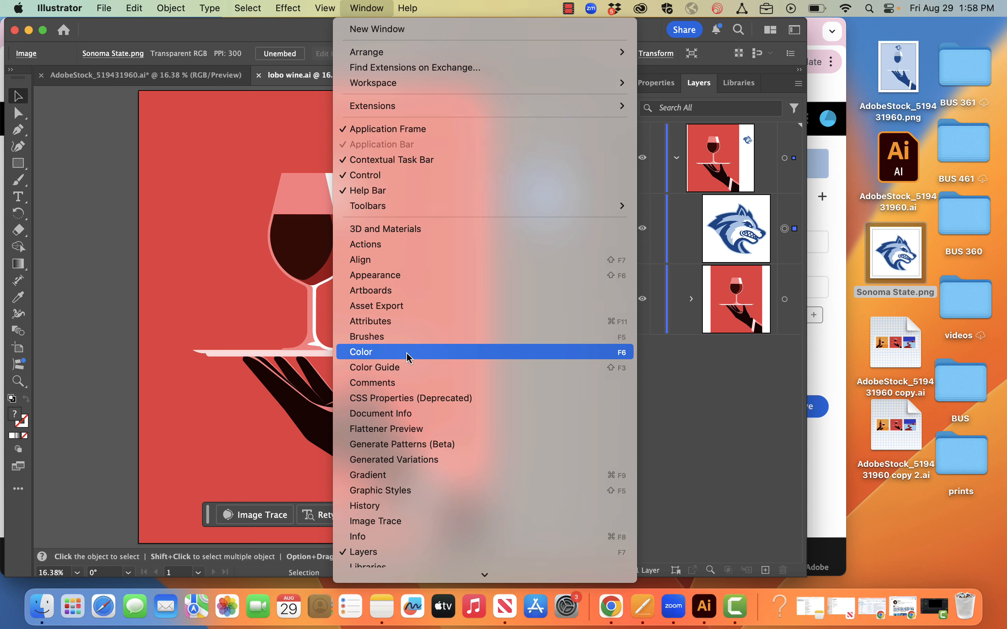
pyautogui.moveTo(401, 568)
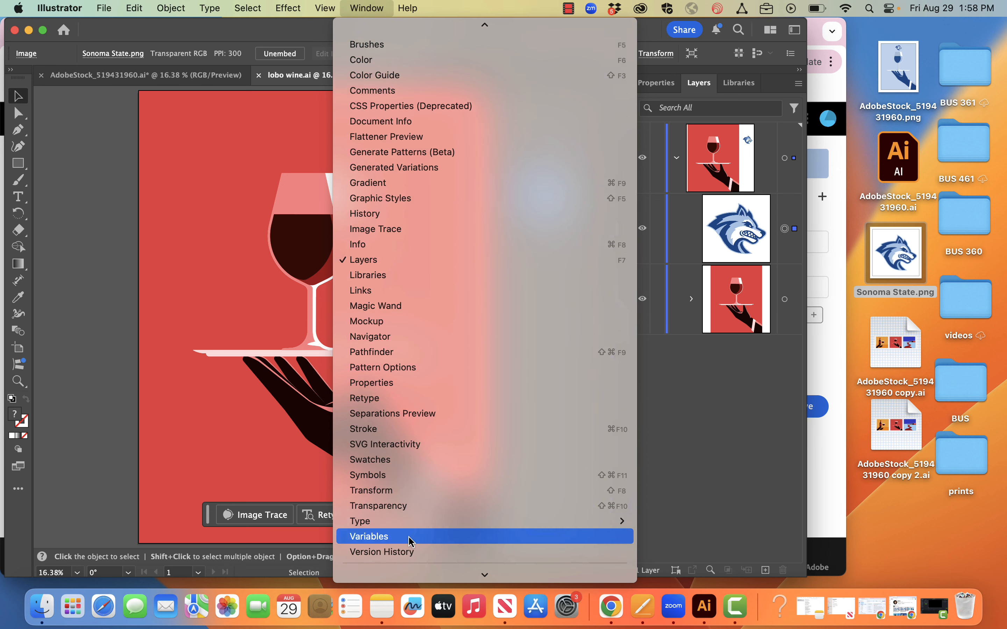
pyautogui.click(413, 466)
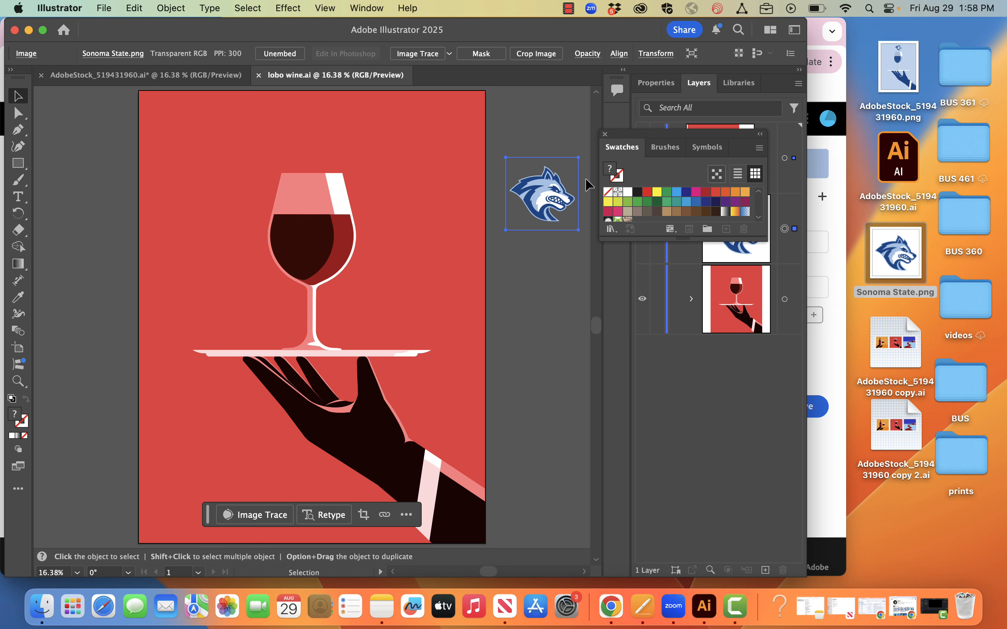
# Dock the floating swatches above the layers with enough height to show all of them, and create a swatch group named lobo 1
pyautogui.moveTo(631, 145); pyautogui.dragTo(680, 81)
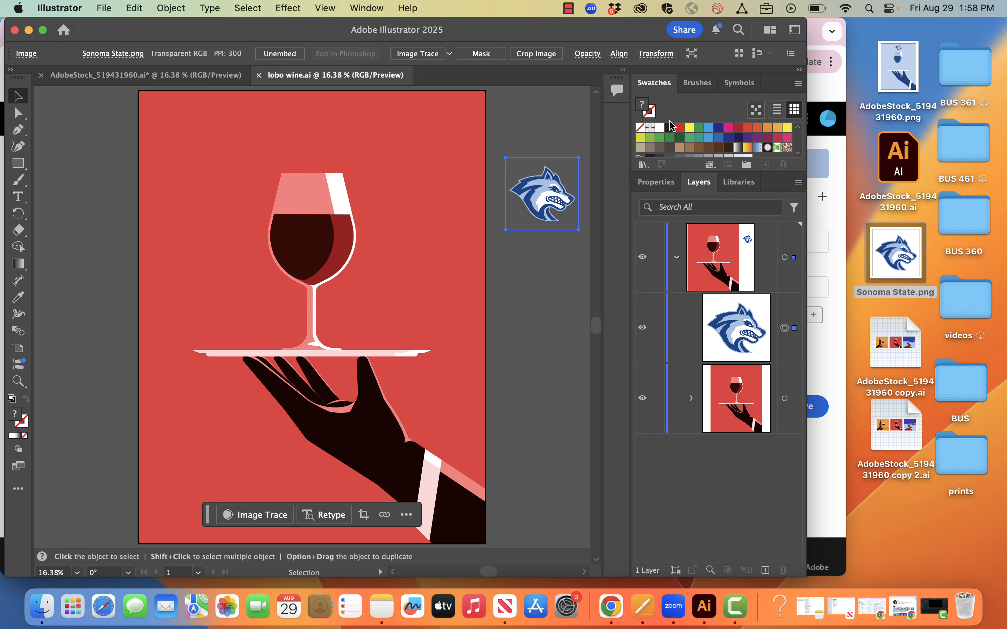
pyautogui.moveTo(727, 172); pyautogui.dragTo(721, 220)
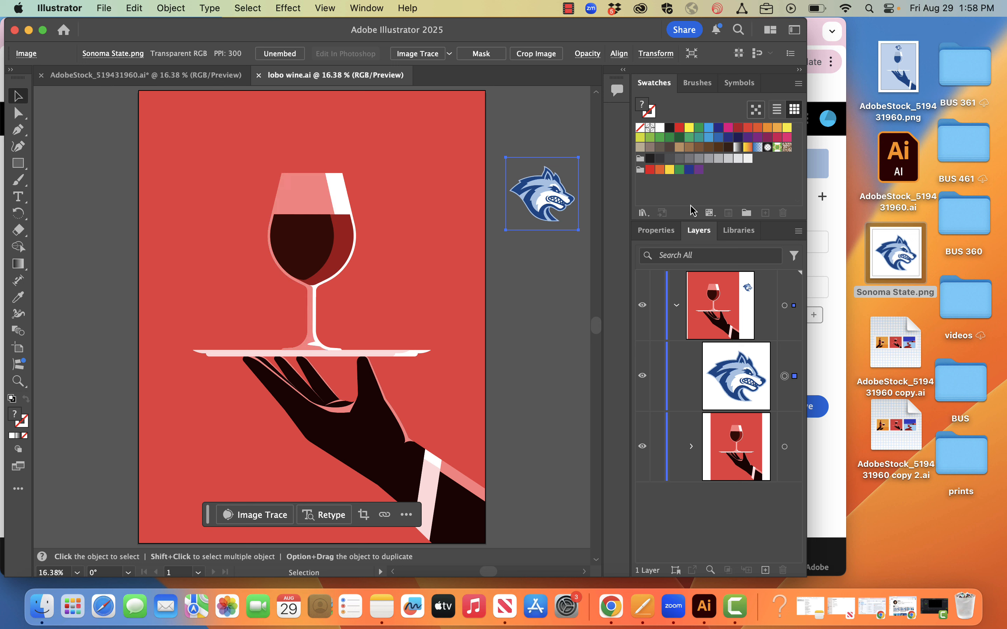
pyautogui.click(541, 282)
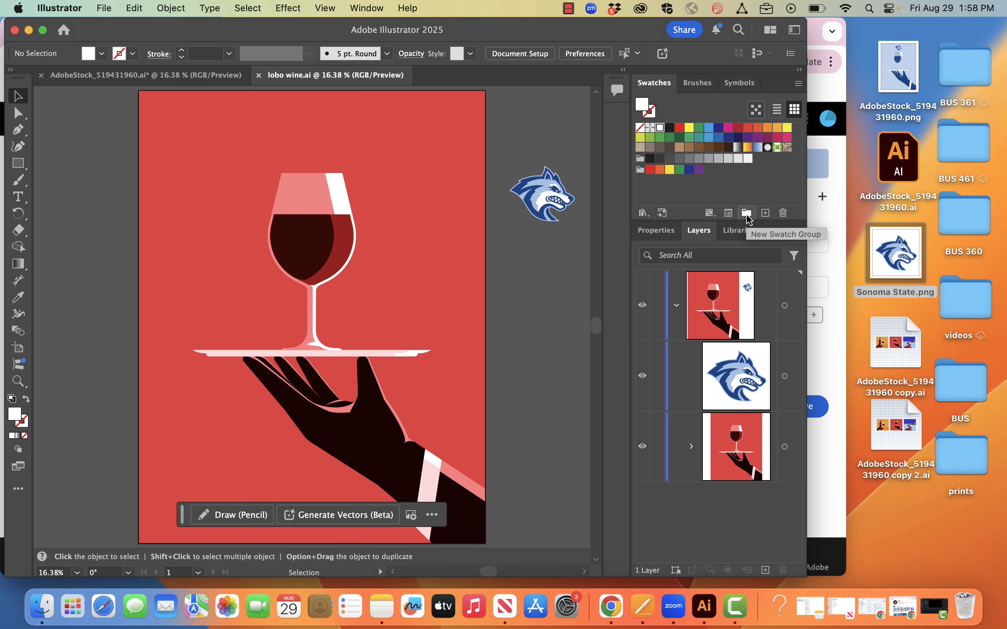
pyautogui.click(746, 213)
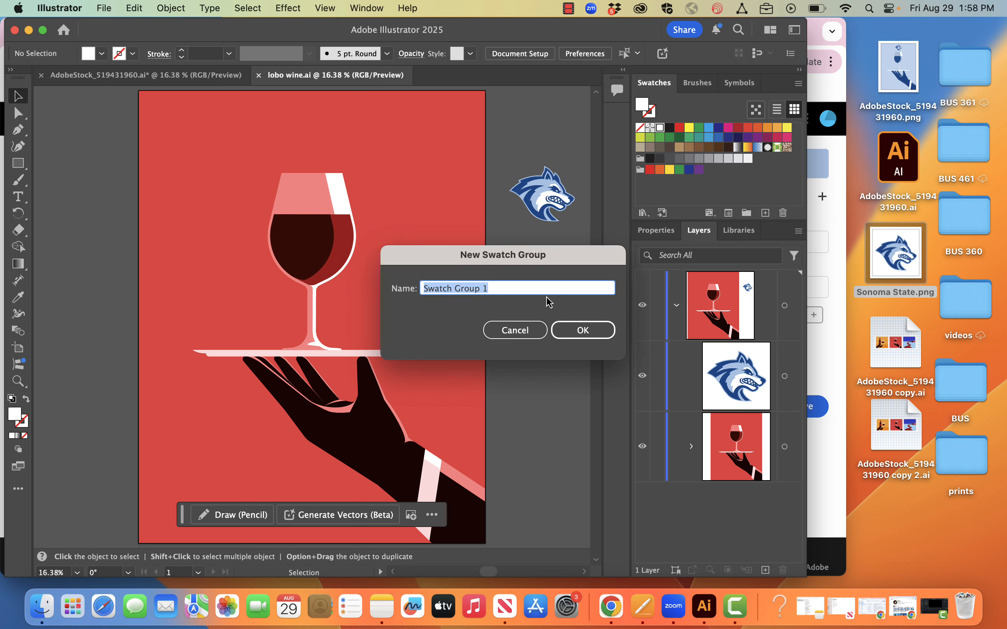
pyautogui.write('lo')
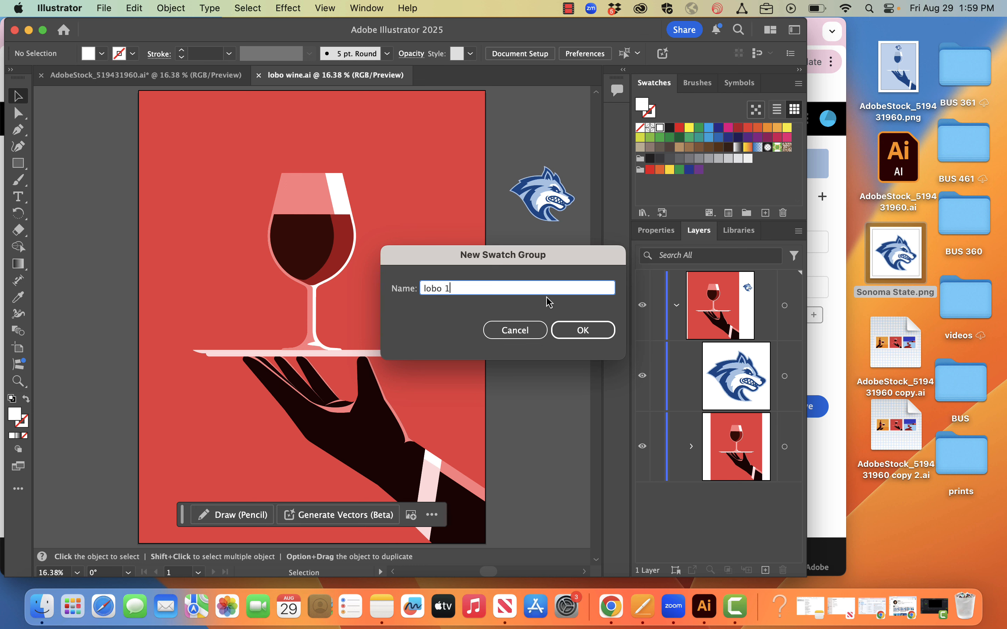
pyautogui.write('bo 1')
pyautogui.press('Return')
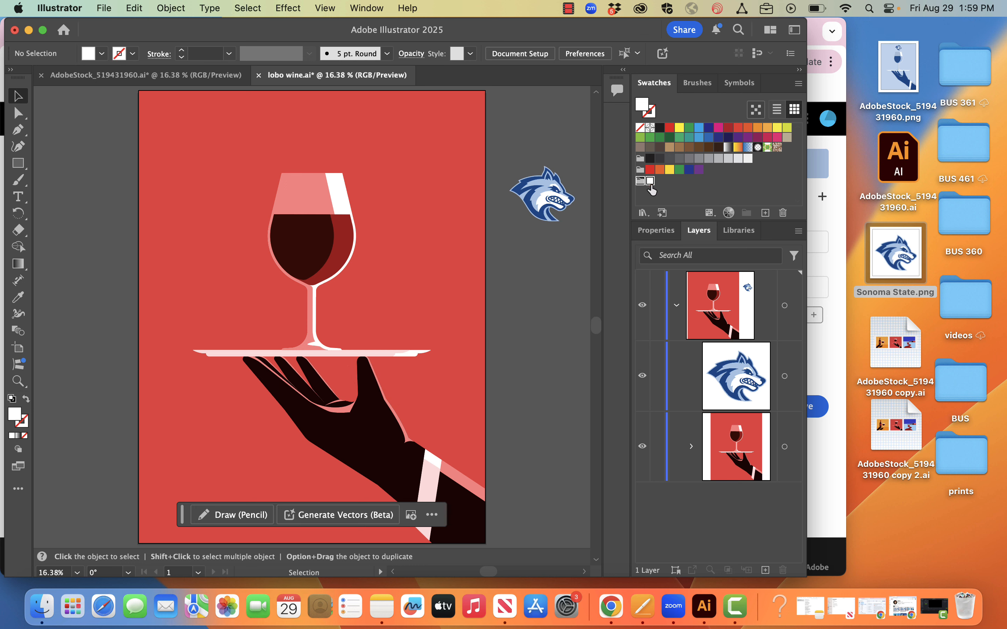
# Sample the wolf logo's dark blue, save it as global swatch R=12 G=79 B=147, and add that color to the lobo 1 group
pyautogui.moveTo(651, 185); pyautogui.dragTo(782, 213)
pyautogui.press('super+z')
pyautogui.click(538, 202)
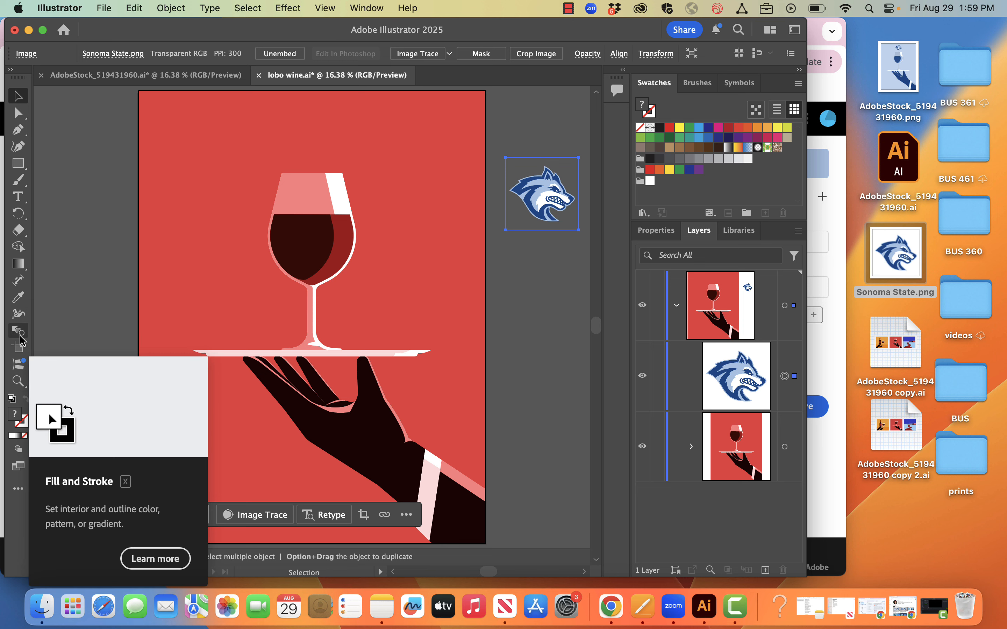
pyautogui.click(18, 297)
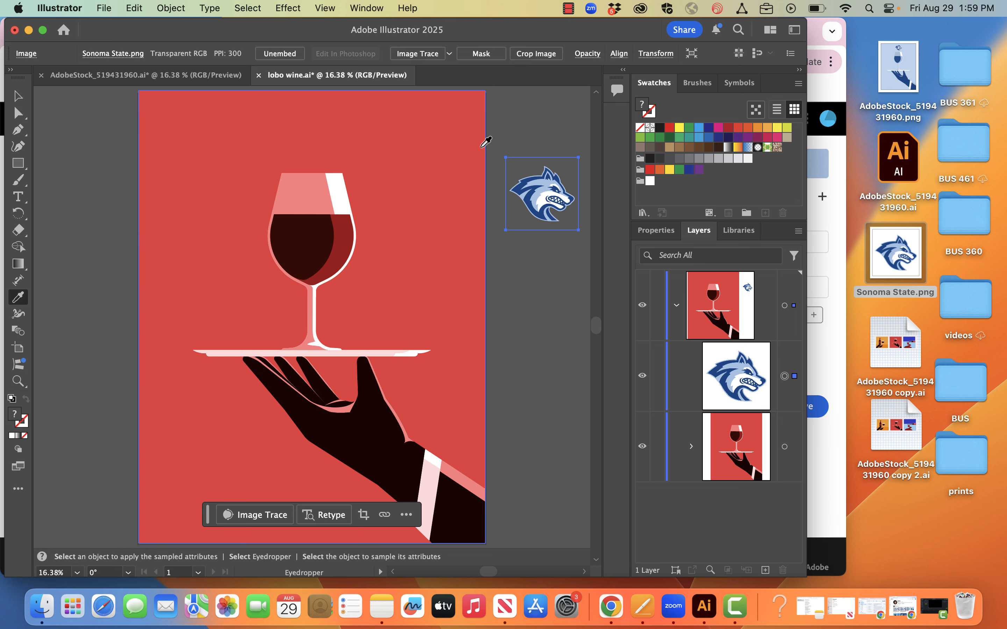
pyautogui.click(528, 178)
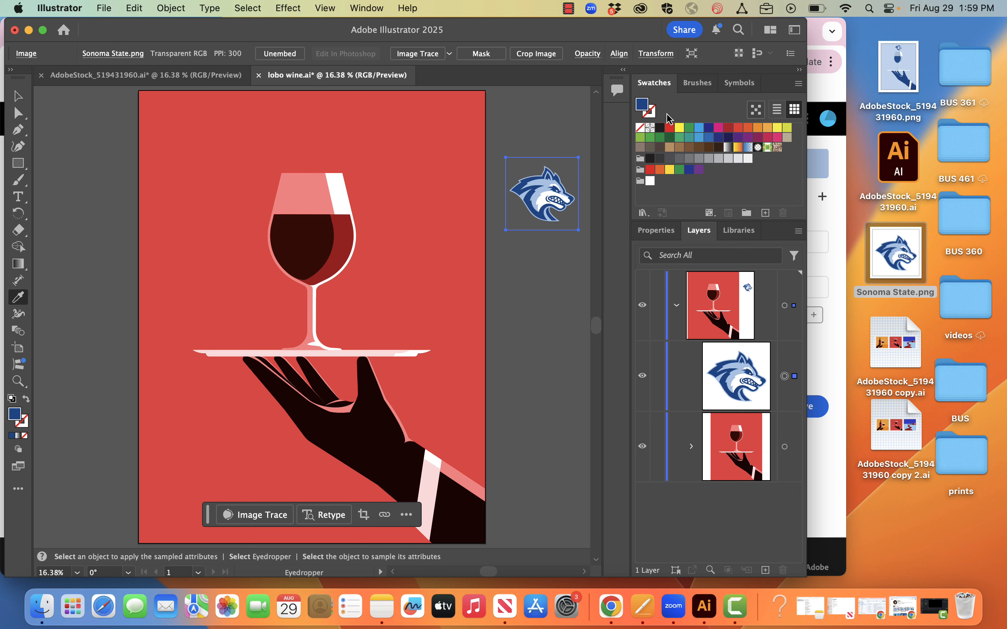
pyautogui.click(765, 213)
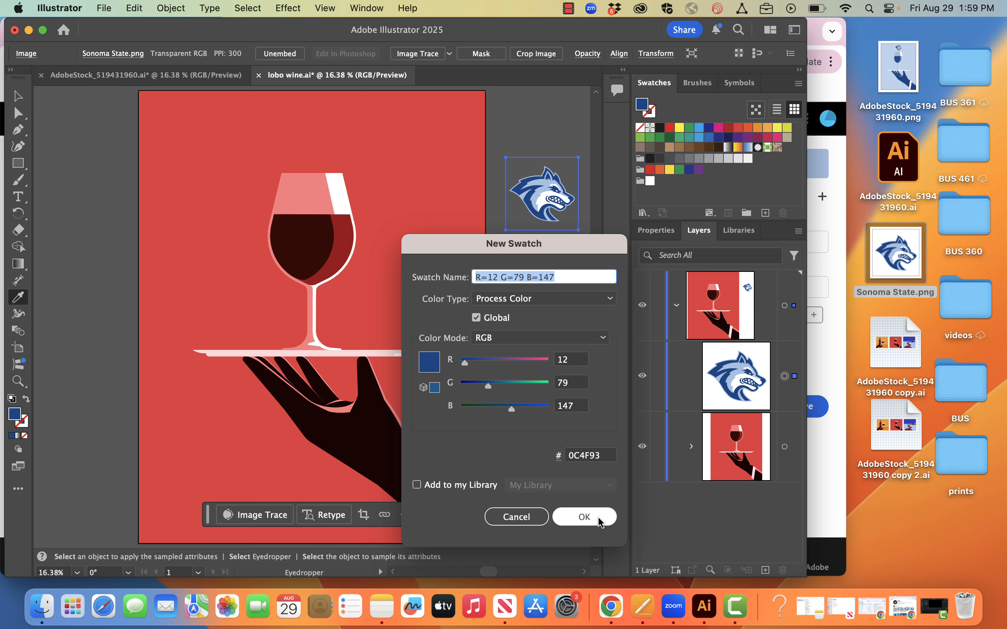
pyautogui.click(585, 517)
pyautogui.moveTo(647, 115); pyautogui.dragTo(661, 185)
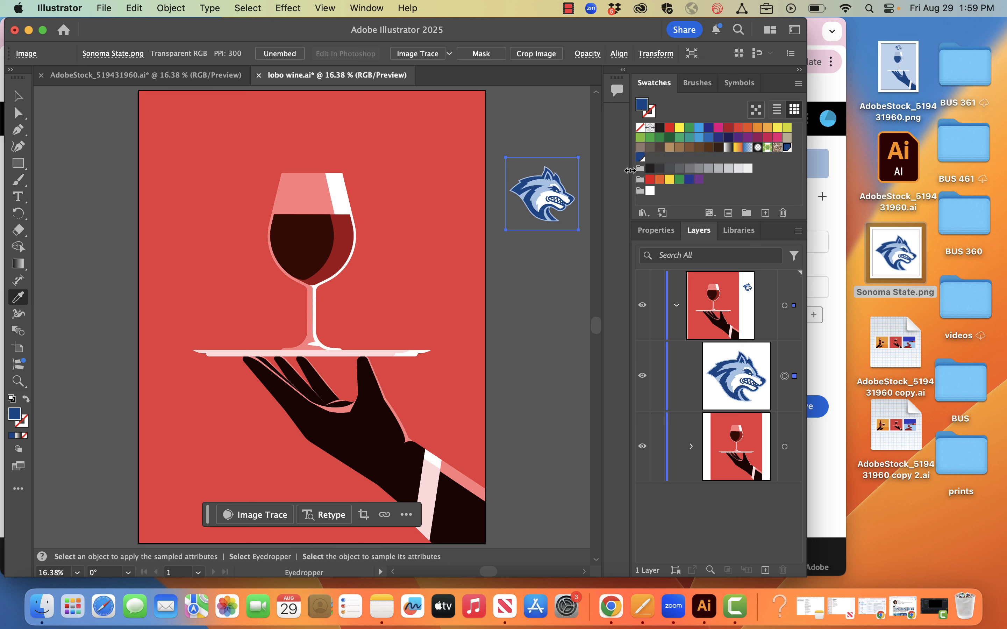
pyautogui.moveTo(644, 109); pyautogui.dragTo(640, 192)
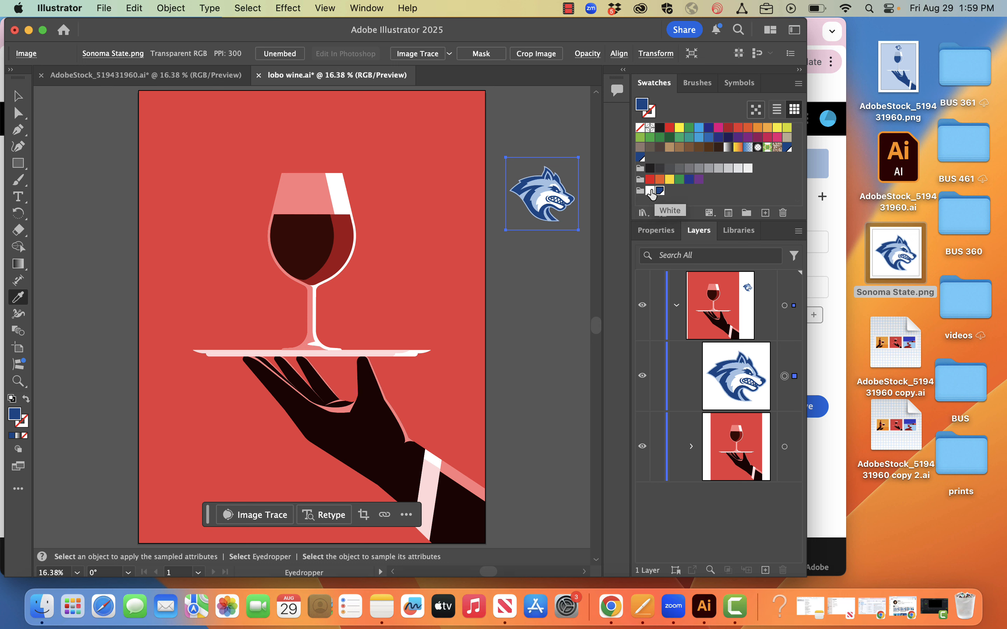
pyautogui.click(651, 191)
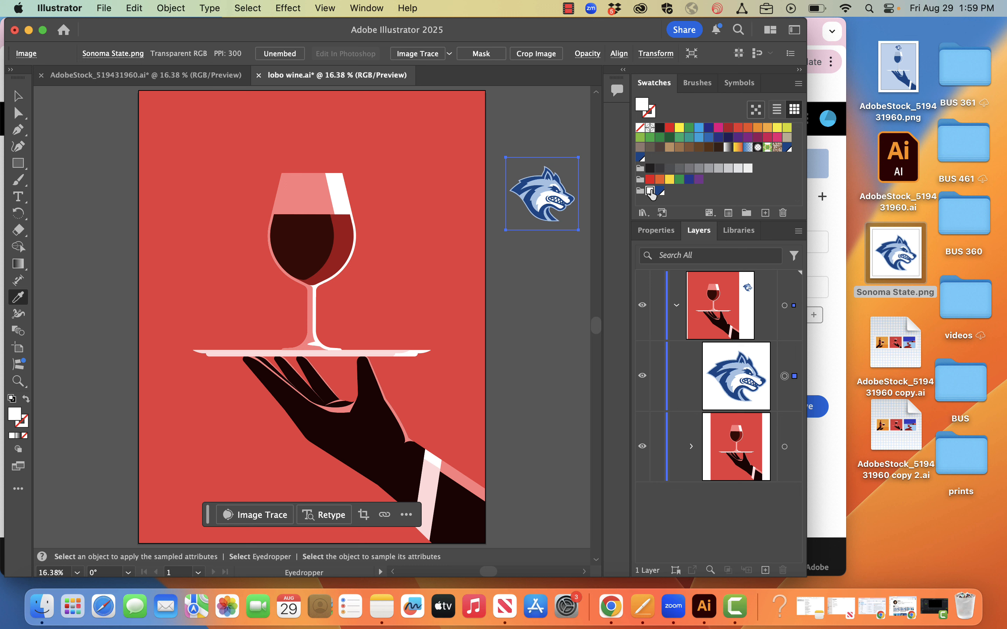
pyautogui.press('Delete')
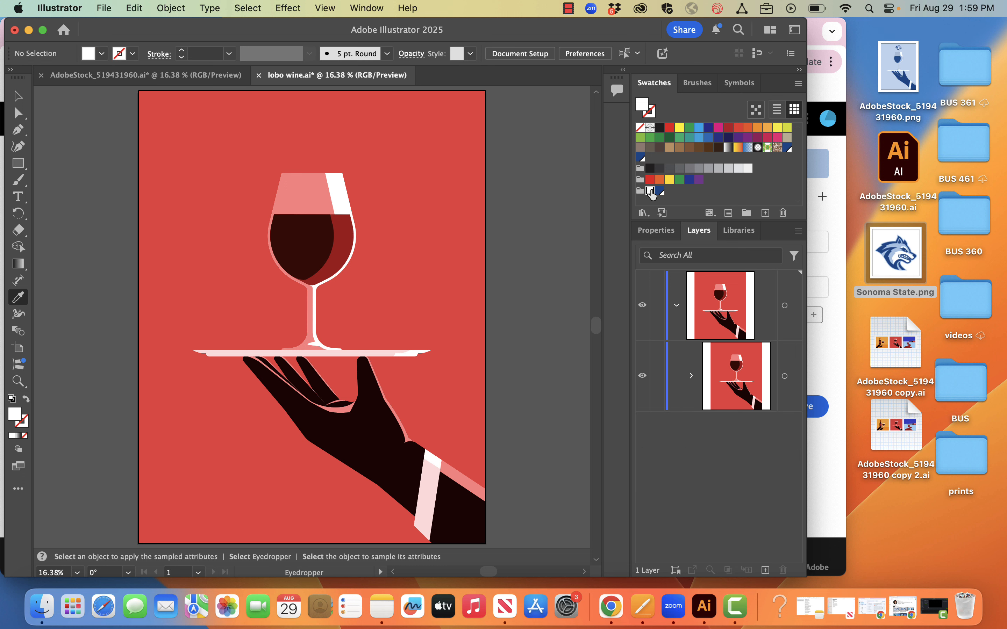
pyautogui.press('super+z')
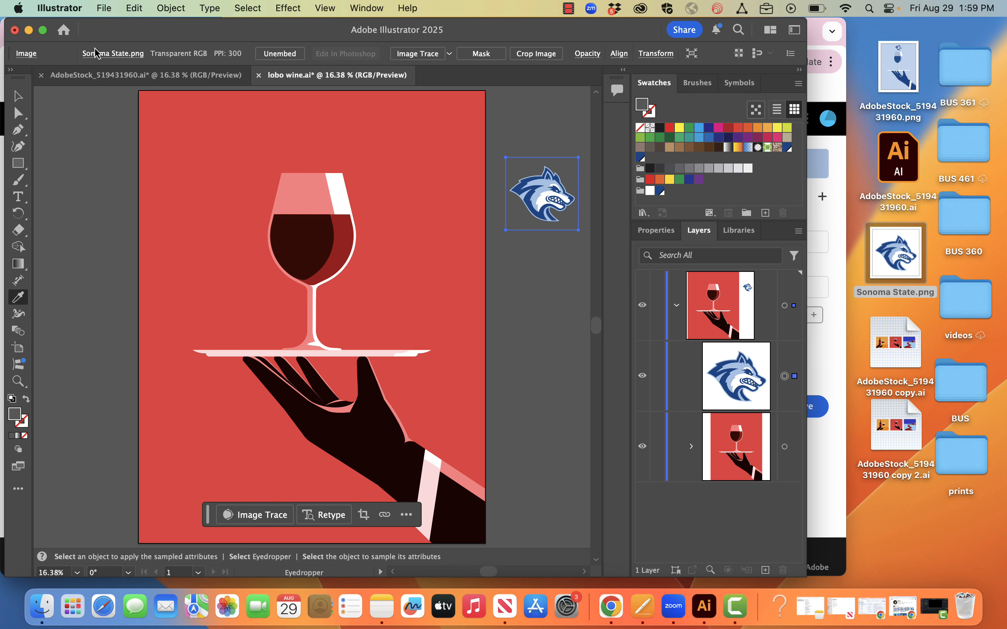
# Delete the white swatch from the lobo 1 group and deselect the wolf logo
pyautogui.click(18, 96)
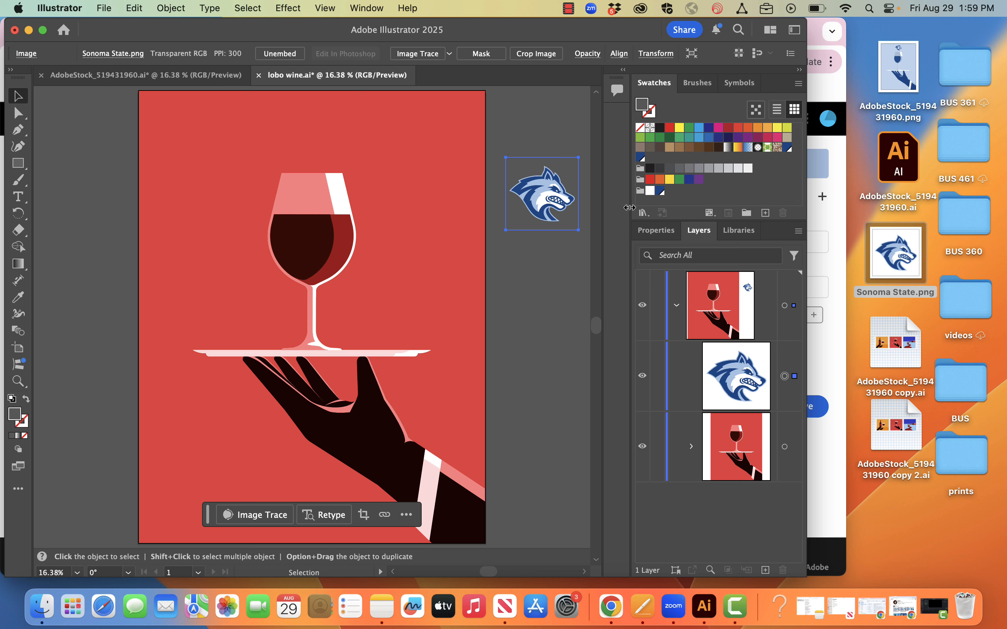
pyautogui.click(650, 191)
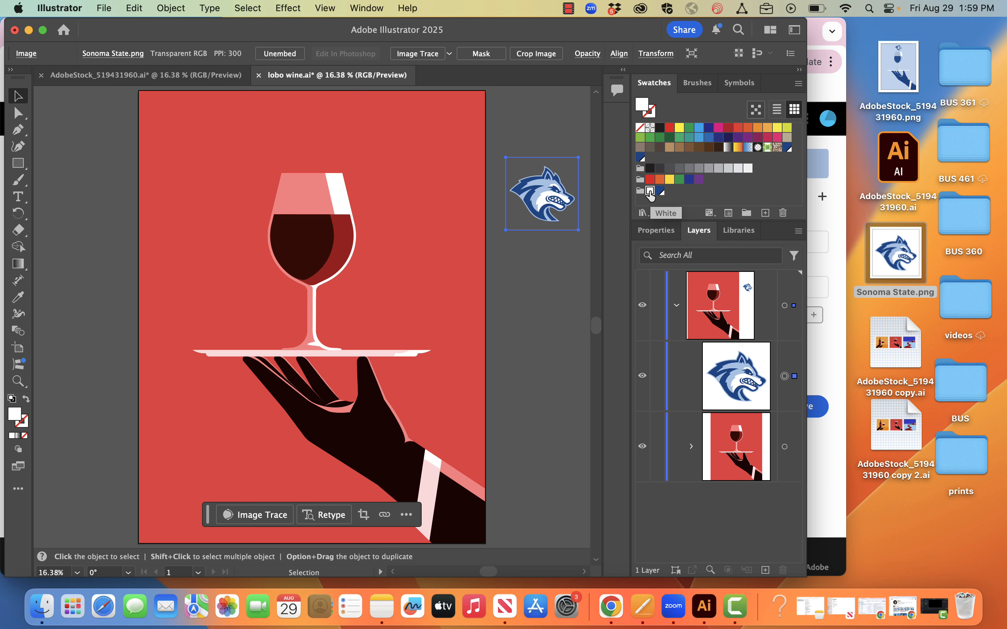
pyautogui.click(783, 213)
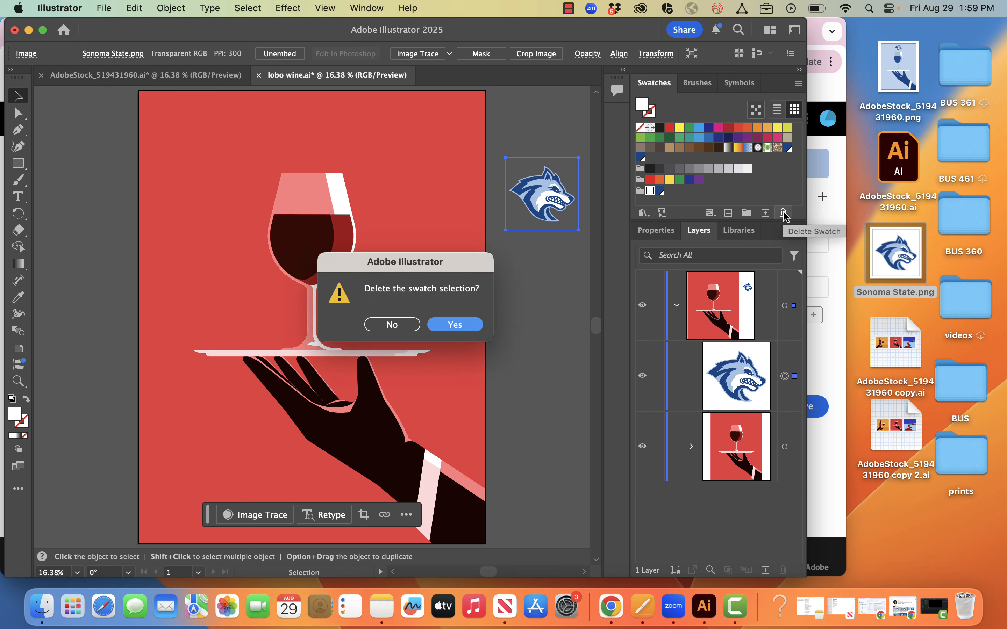
pyautogui.click(458, 328)
pyautogui.click(550, 267)
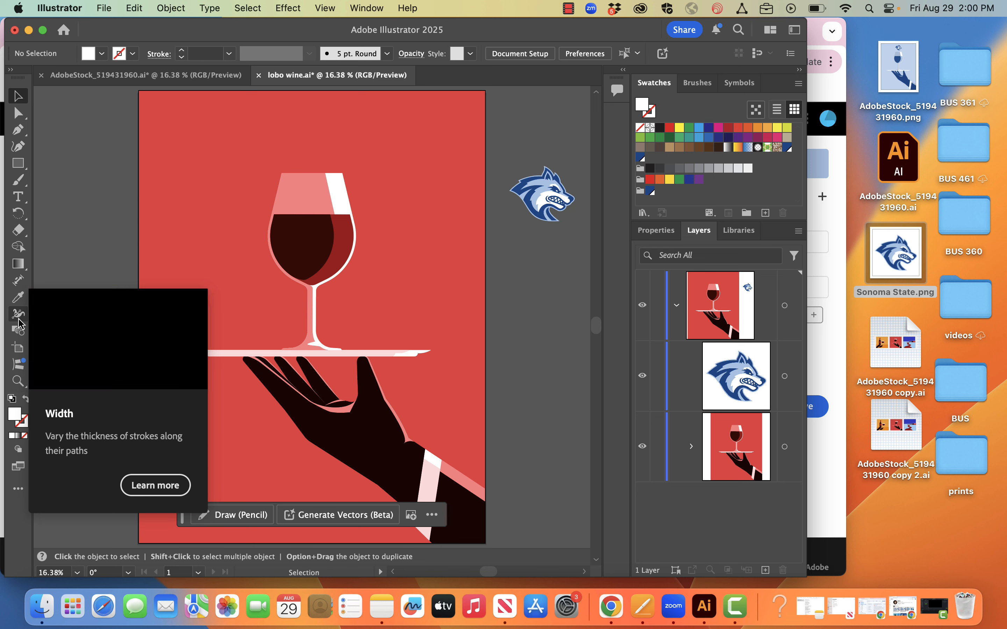
# Sample the wolf logo's light blue and add it to the lobo 1 group as global swatch R=172 G=201 B=231
pyautogui.click(18, 298)
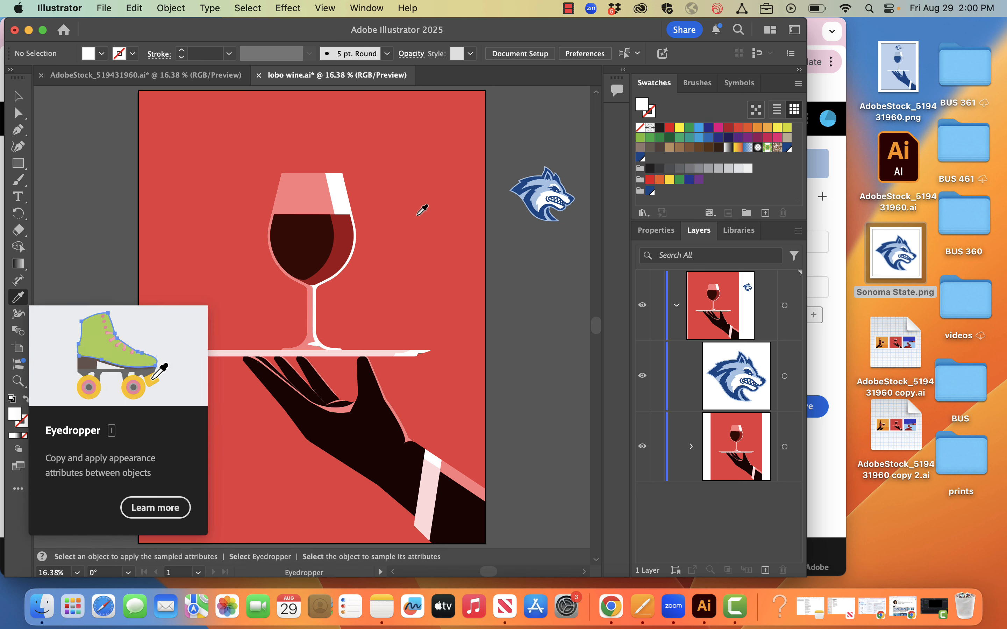
pyautogui.click(541, 183)
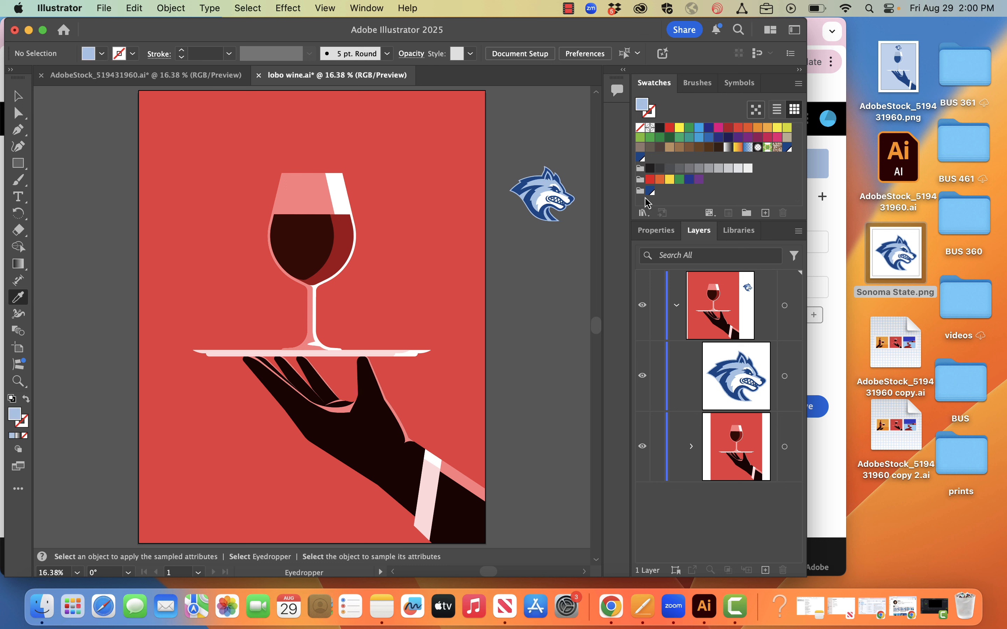
pyautogui.click(766, 214)
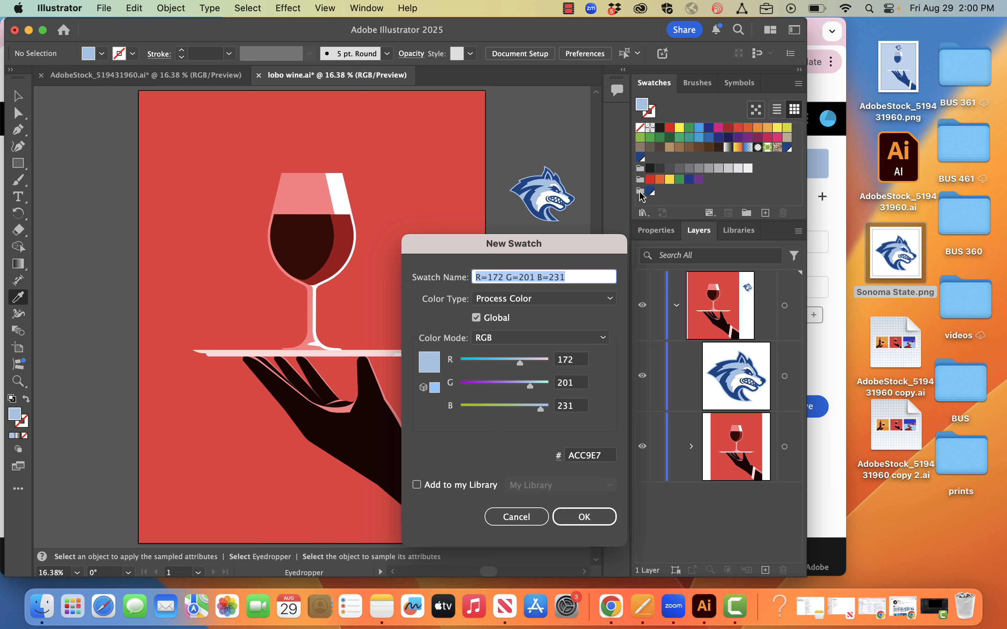
pyautogui.click(516, 516)
pyautogui.click(641, 192)
pyautogui.click(766, 213)
pyautogui.click(591, 516)
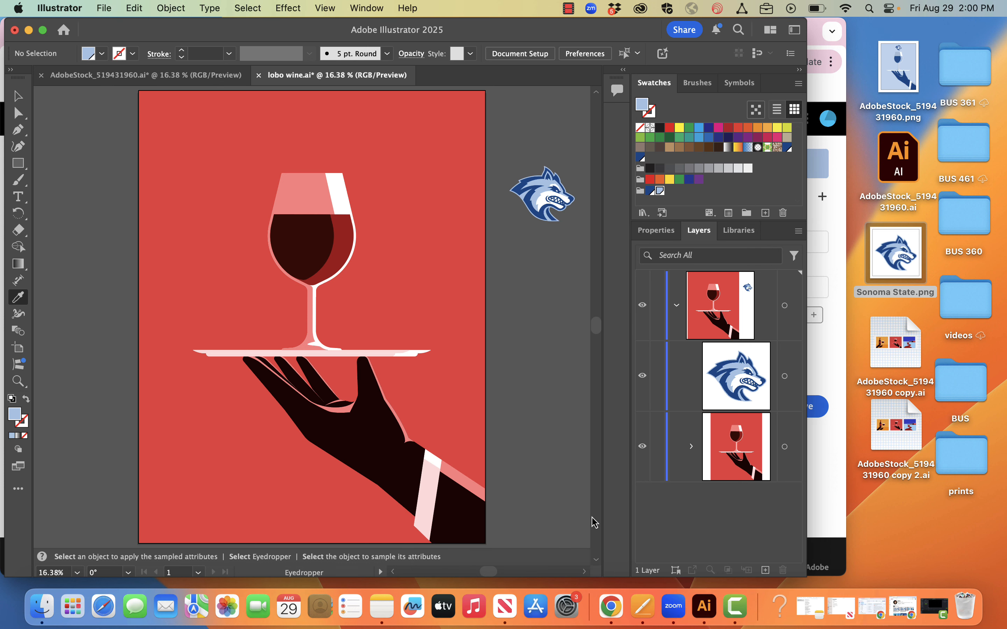
# Sample the wolf logo's white and add it to the lobo 1 group as global swatch R=255 G=255 B=255
pyautogui.click(545, 199)
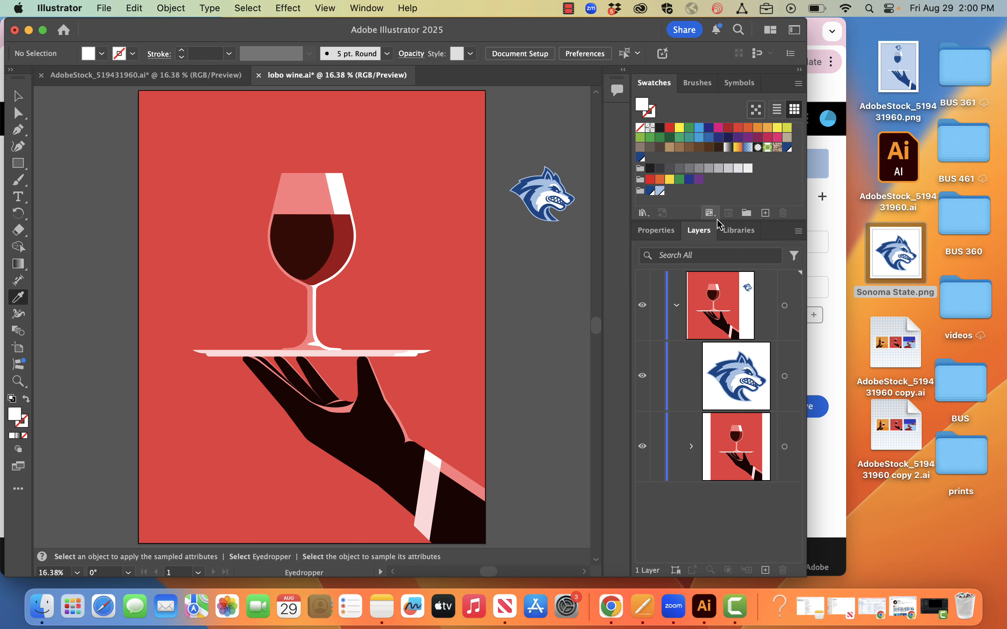
pyautogui.click(640, 192)
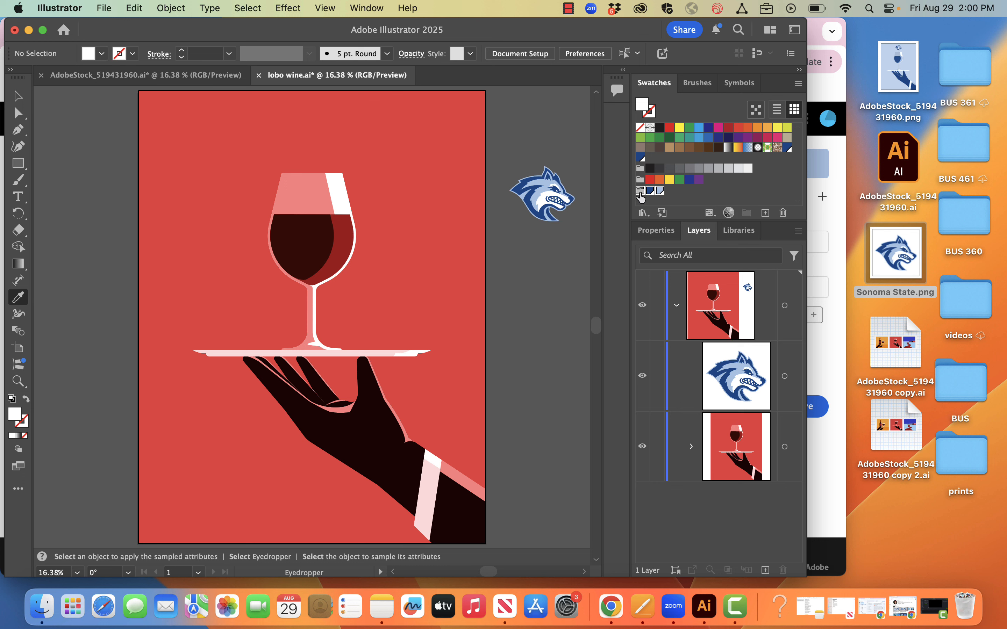
pyautogui.click(766, 213)
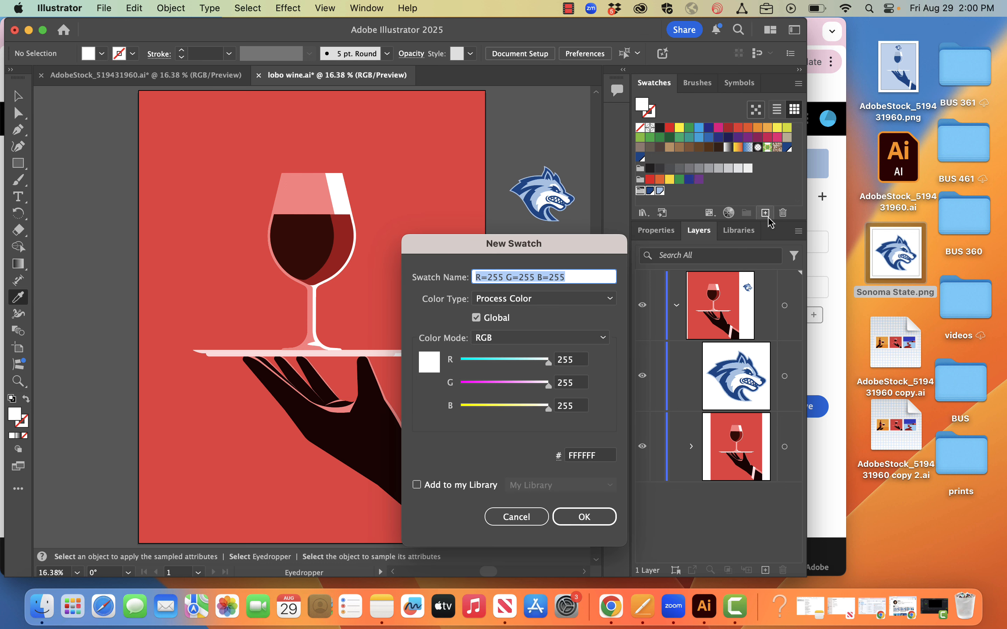
pyautogui.click(587, 517)
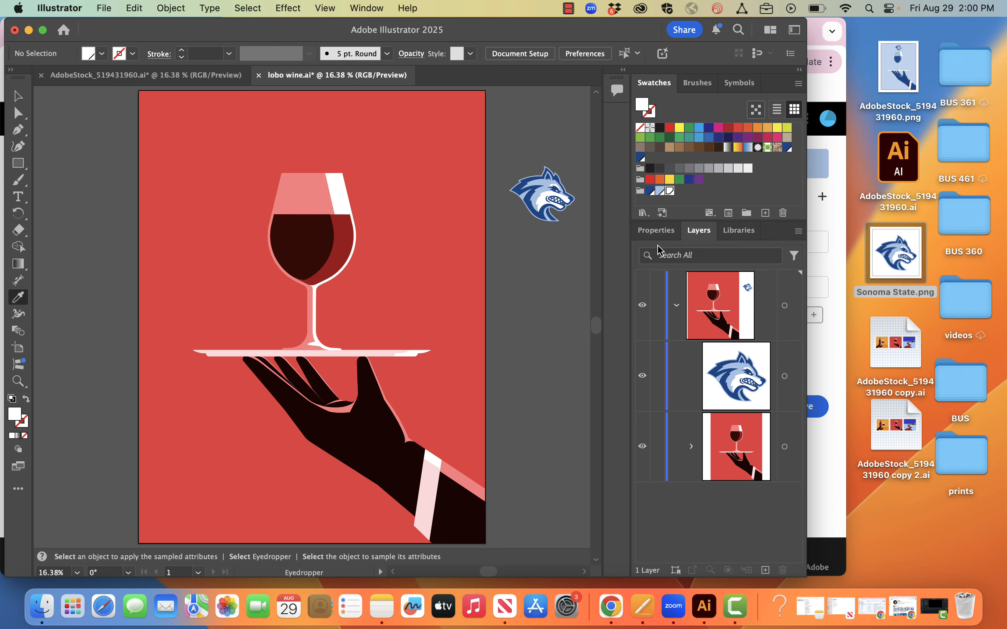
# Switch to Adobe Color in Chrome, reload the page, and extract a color theme from Sonoma State.png on the desktop
pyautogui.click(831, 258)
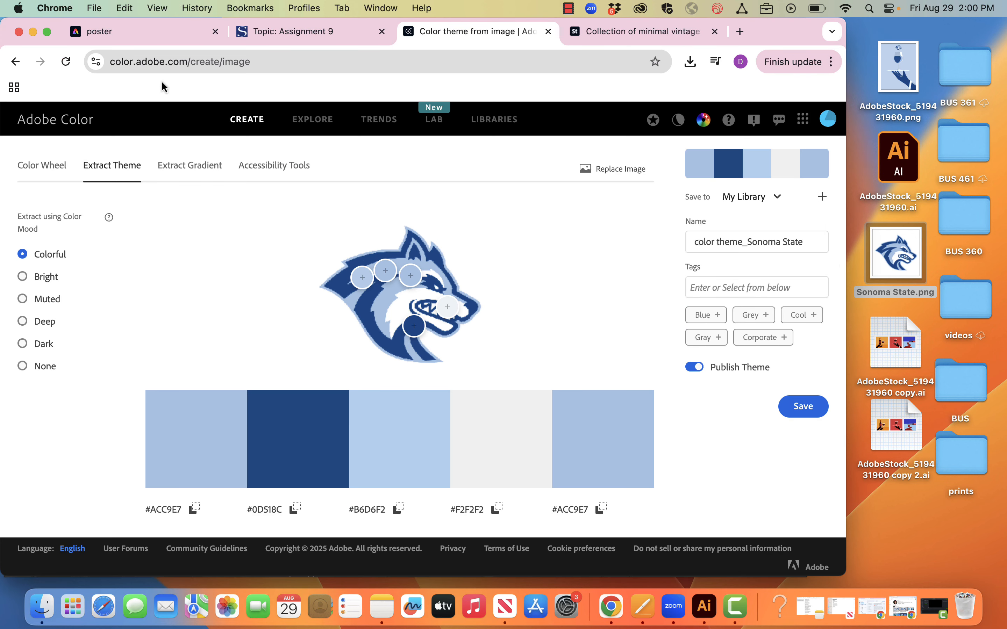
pyautogui.click(65, 62)
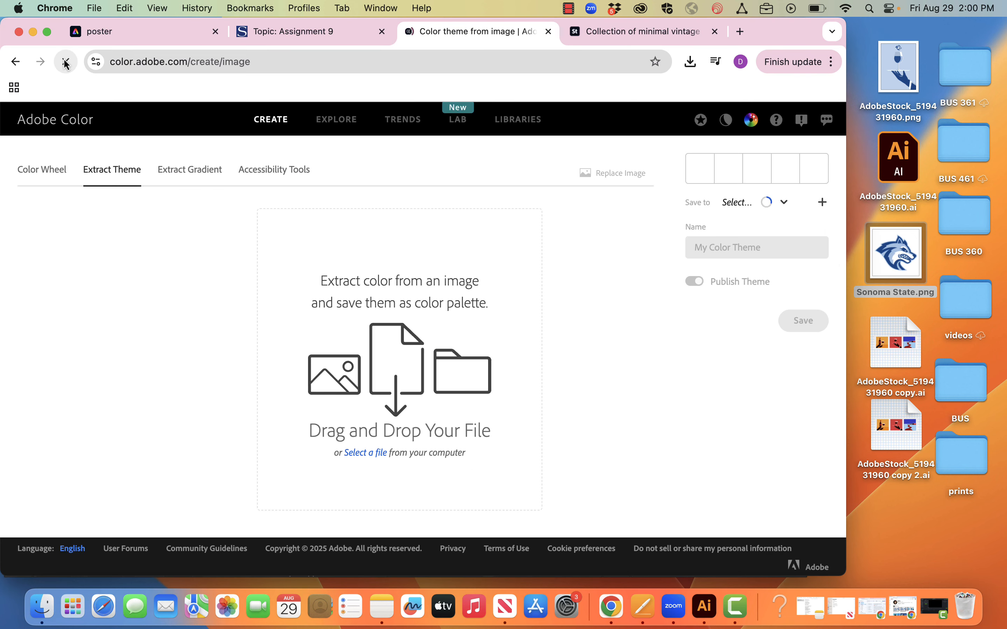
pyautogui.click(39, 171)
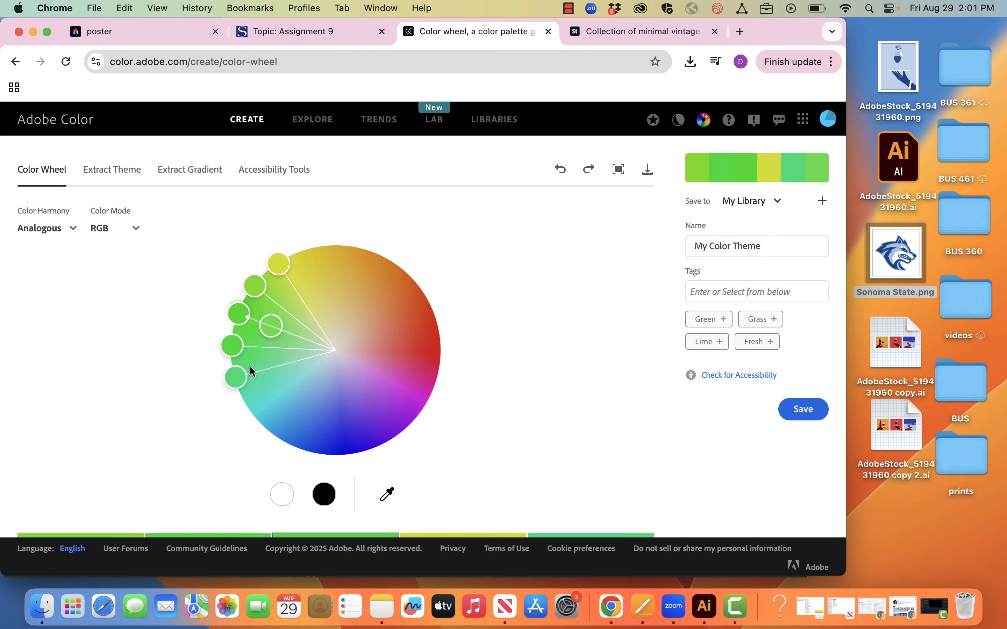
pyautogui.click(104, 170)
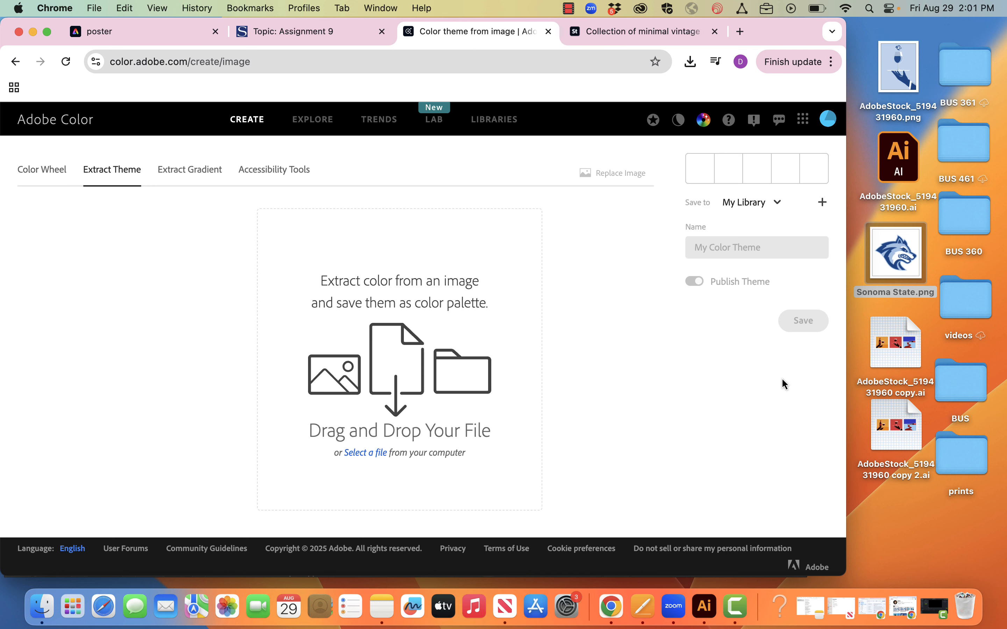
pyautogui.moveTo(890, 263); pyautogui.dragTo(418, 334)
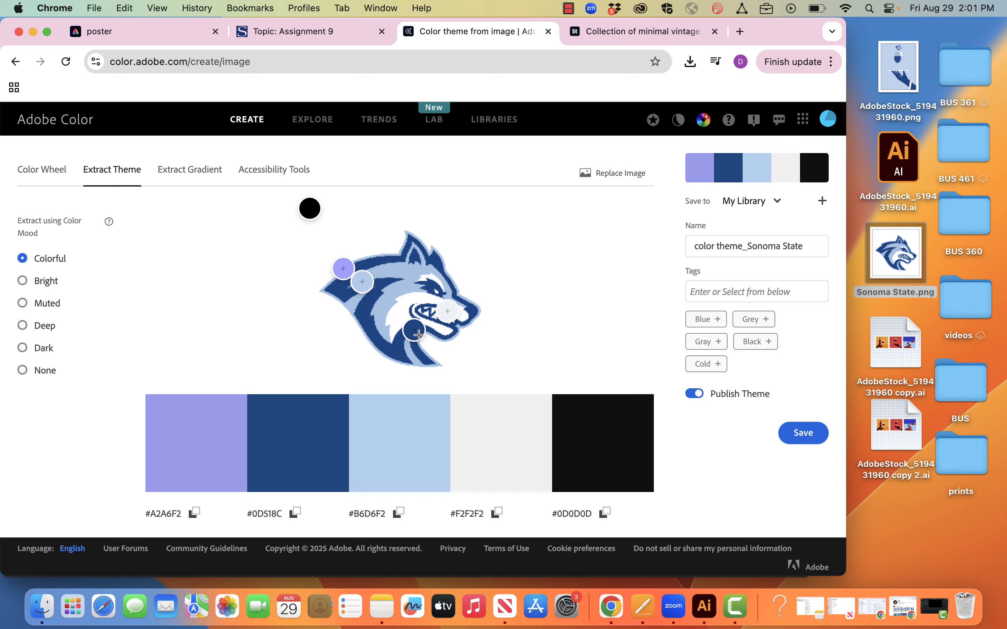
# Reposition the theme's color markers on the logo to pick #0C4F93 for the first two colors and #FFFFFF for the last
pyautogui.moveTo(344, 263); pyautogui.dragTo(349, 271)
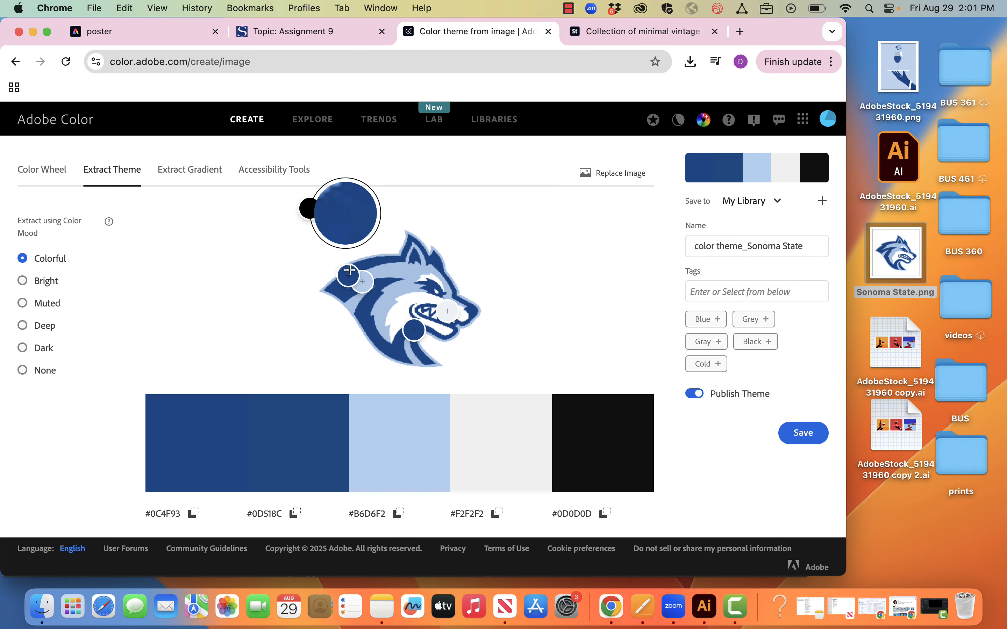
pyautogui.moveTo(311, 210); pyautogui.dragTo(401, 319)
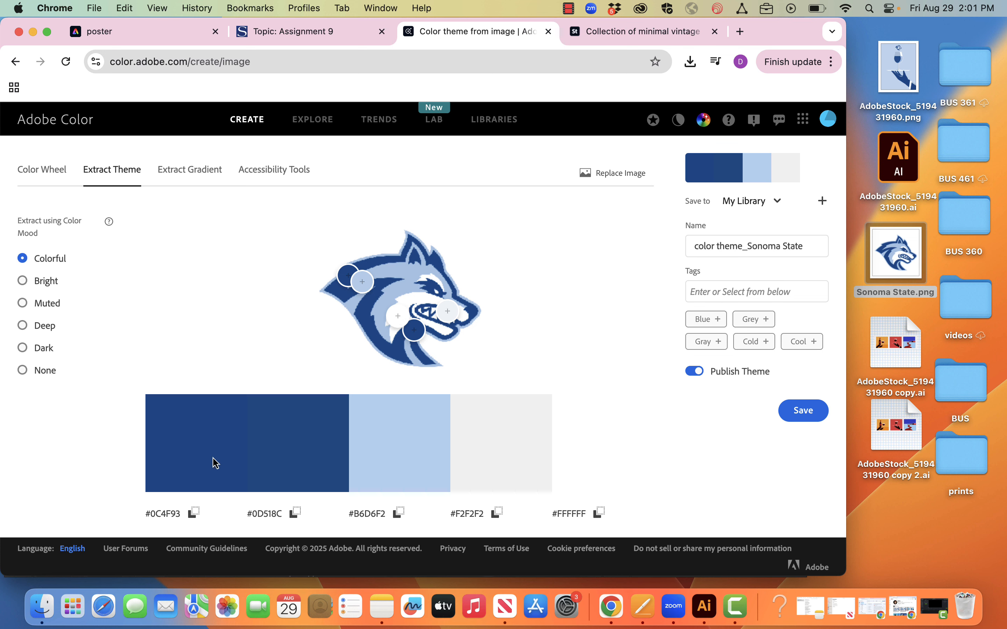
pyautogui.click(348, 273)
pyautogui.moveTo(347, 273); pyautogui.dragTo(347, 278)
pyautogui.click(348, 280)
pyautogui.moveTo(413, 330); pyautogui.dragTo(342, 278)
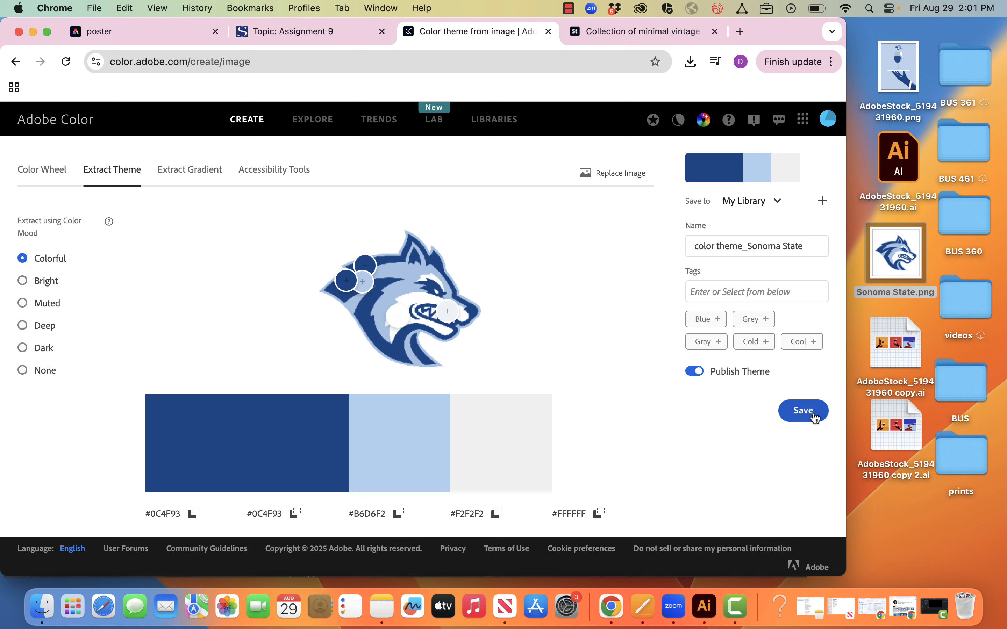
# Name the extracted color theme lobo 2 and save it to My Library
pyautogui.tripleClick(796, 247)
pyautogui.write('lobo 2')
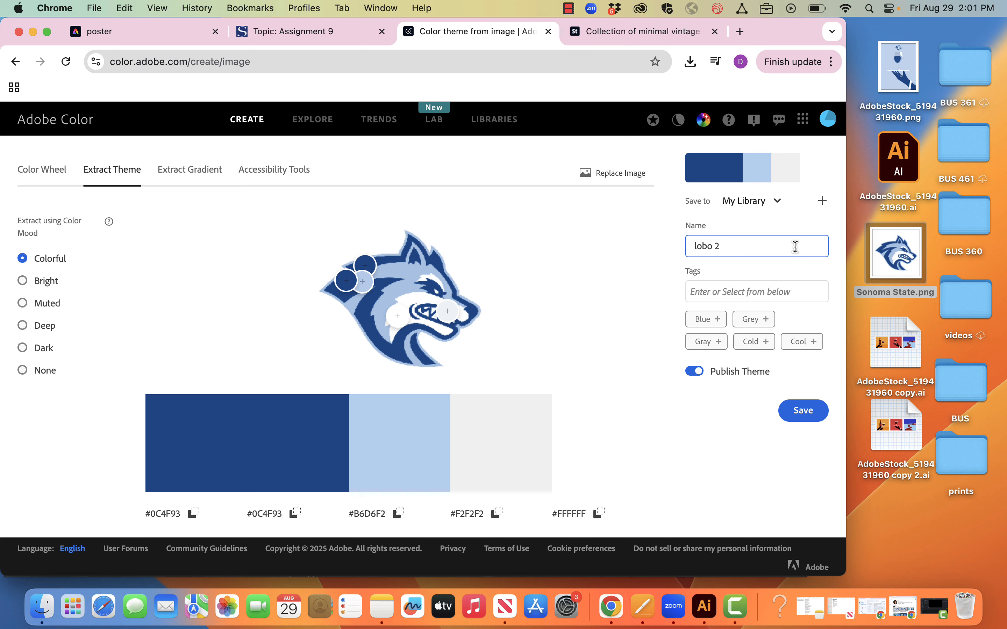
pyautogui.click(804, 416)
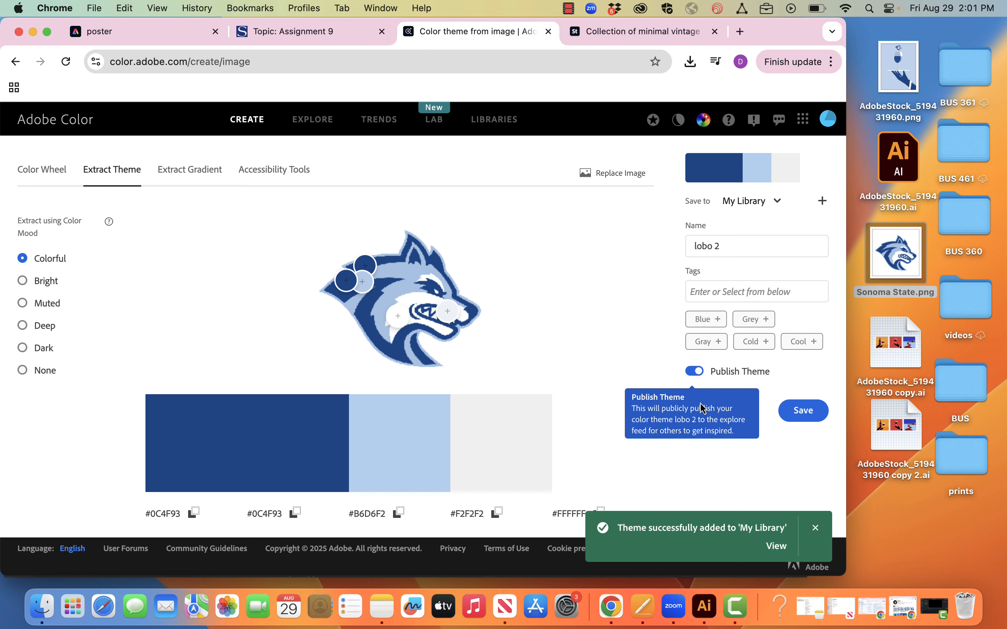
# Switch to Illustrator and add the lobo 2 color theme from My Library to the document swatches, enlarging the swatch area
pyautogui.click(704, 614)
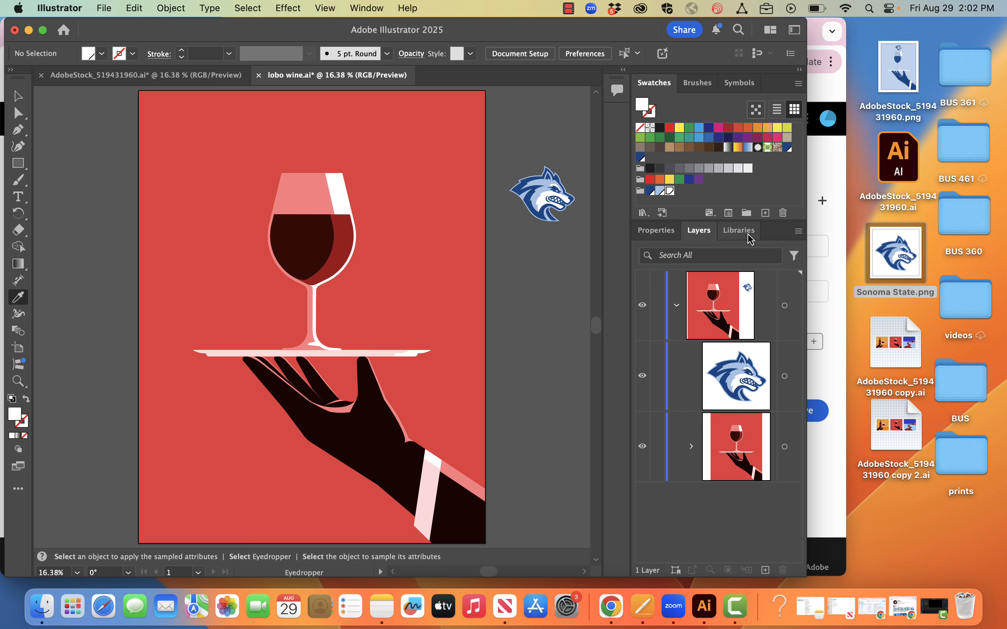
pyautogui.click(739, 231)
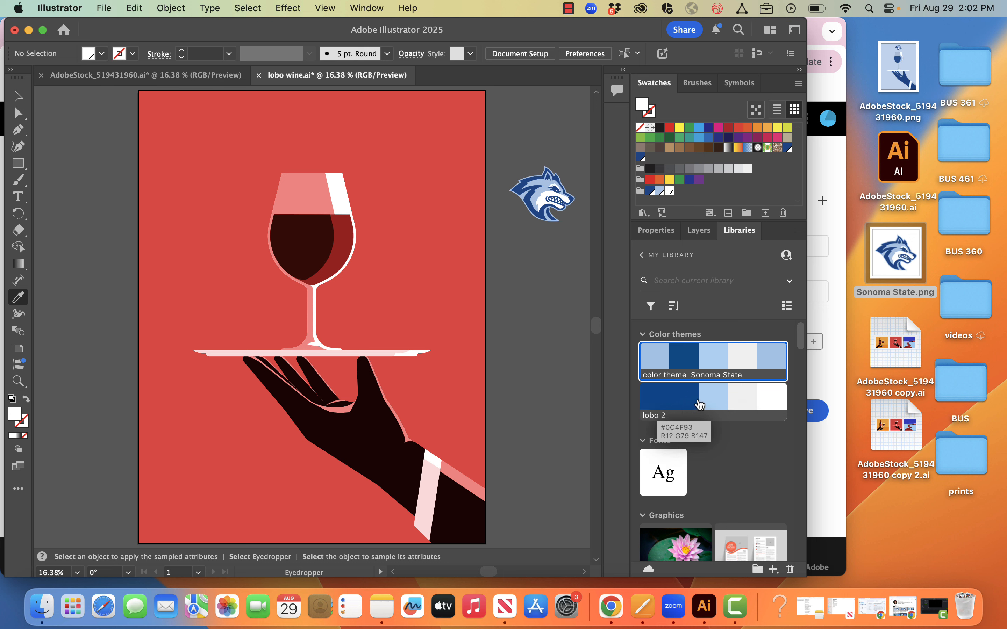
pyautogui.rightClick(691, 405)
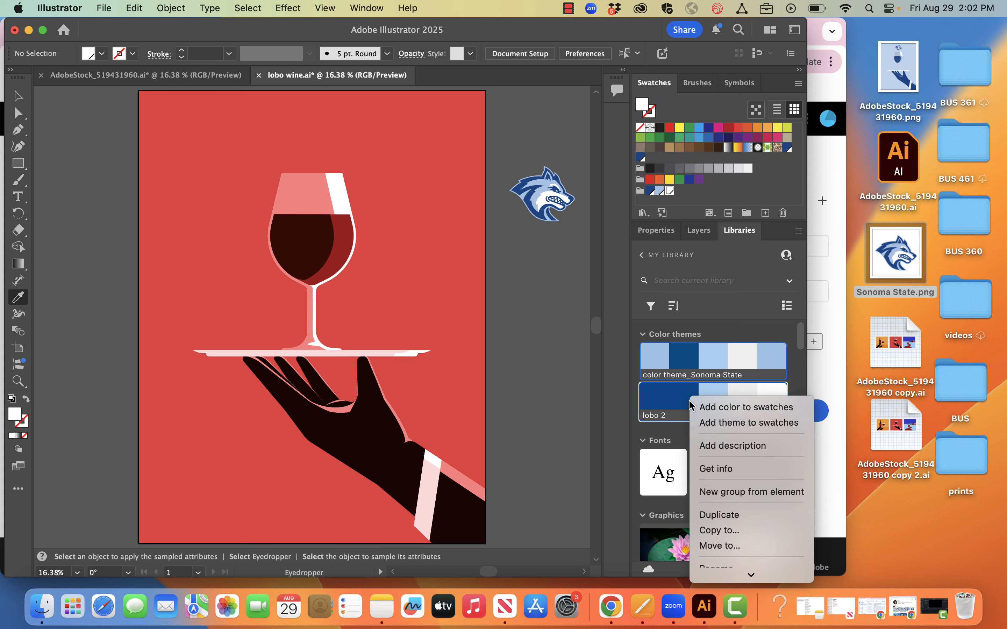
pyautogui.click(707, 423)
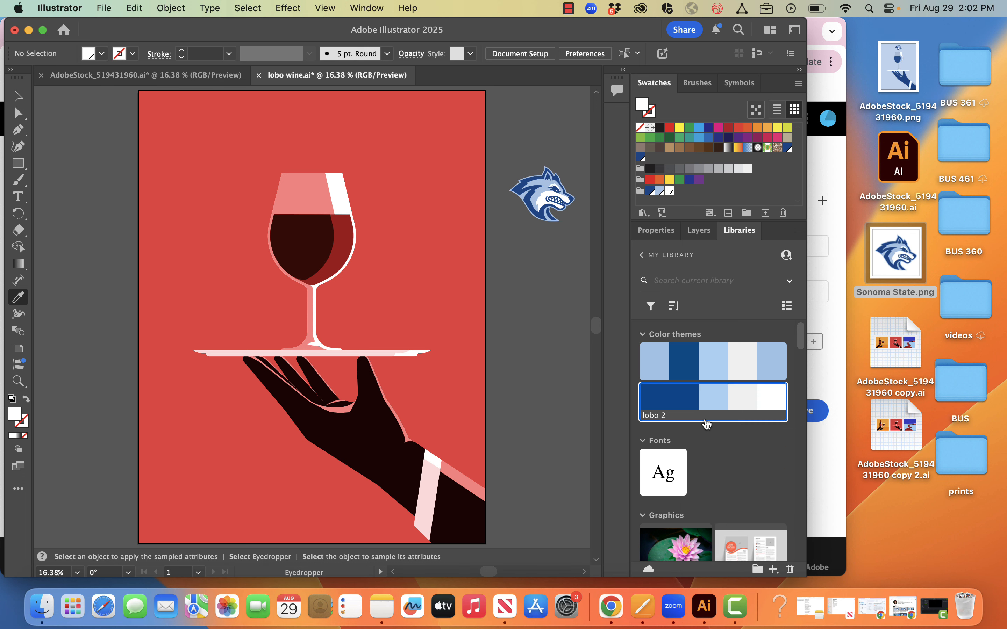
pyautogui.moveTo(693, 220); pyautogui.dragTo(693, 238)
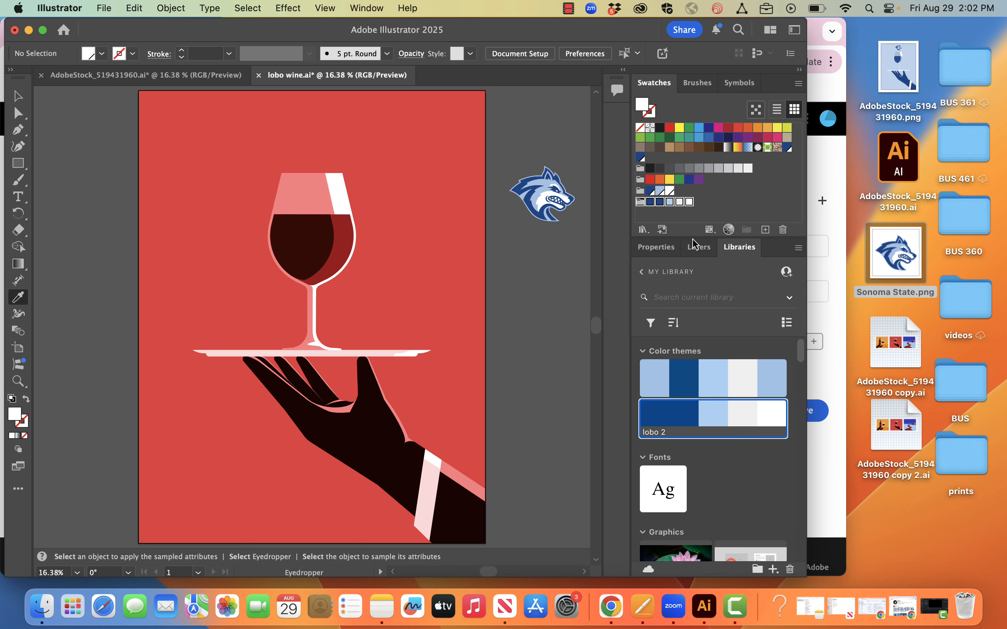
# Delete the final white swatch and the duplicate dark blue swatch from the lobo 2 group
pyautogui.click(687, 203)
pyautogui.moveTo(688, 207); pyautogui.dragTo(783, 230)
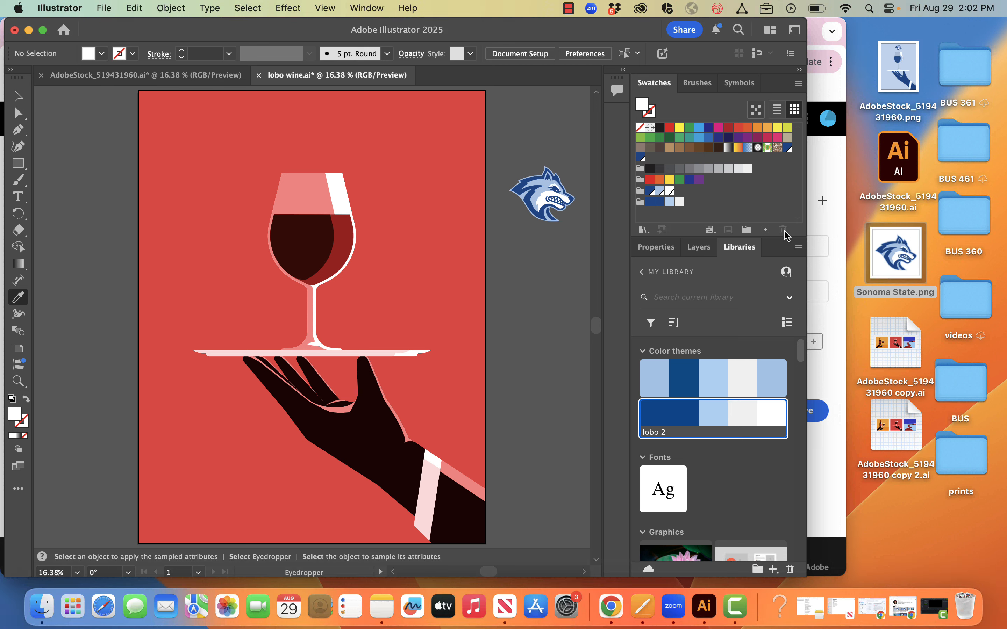
pyautogui.click(650, 203)
pyautogui.moveTo(650, 207); pyautogui.dragTo(786, 236)
pyautogui.click(730, 207)
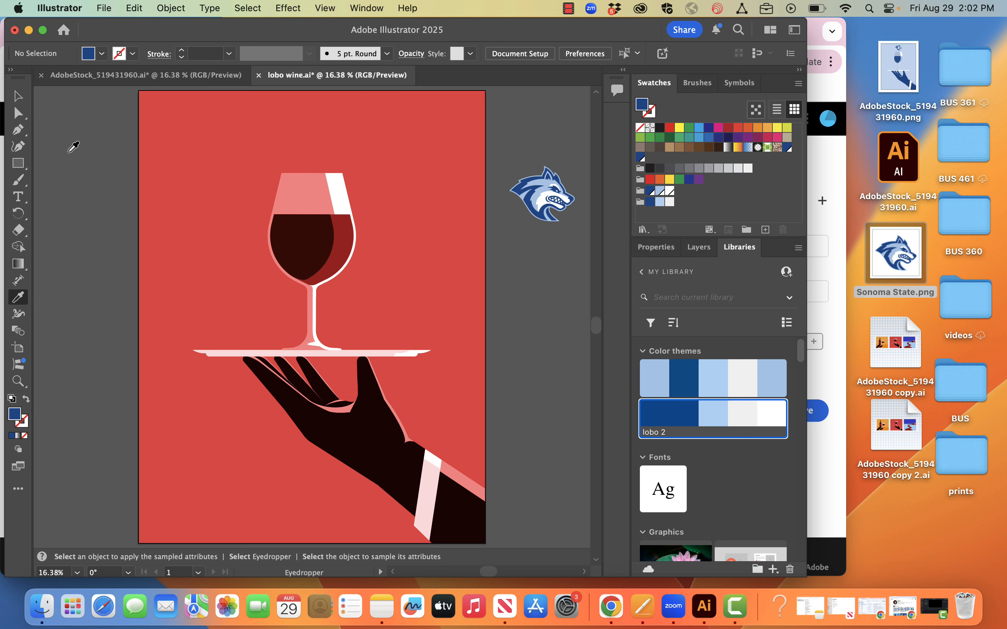
# Select the entire wine glass and hand artwork group in lobo wine.ai, leaving out the wolf logo
pyautogui.click(20, 96)
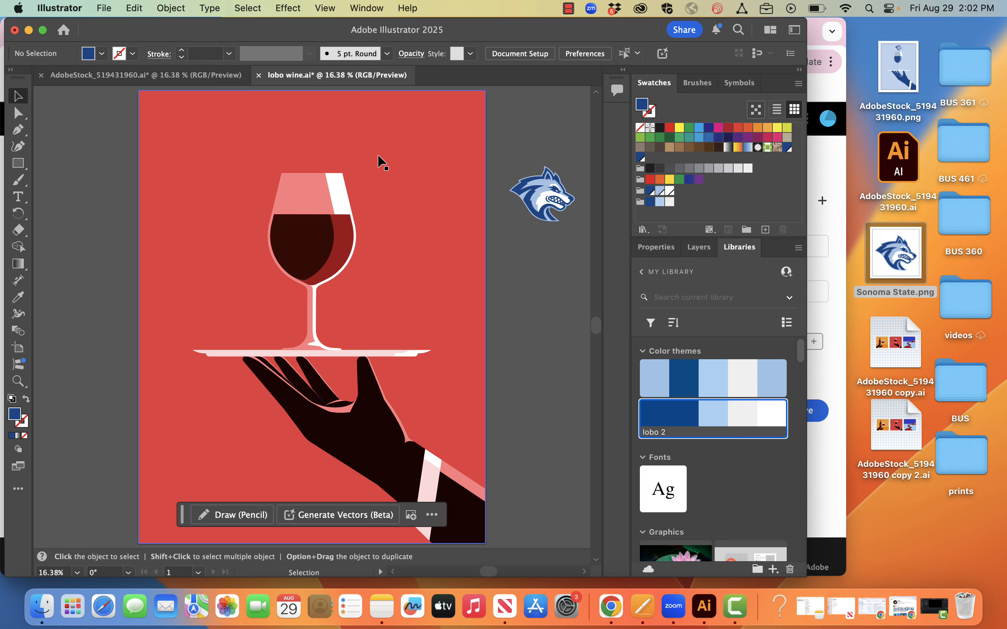
pyautogui.click(699, 249)
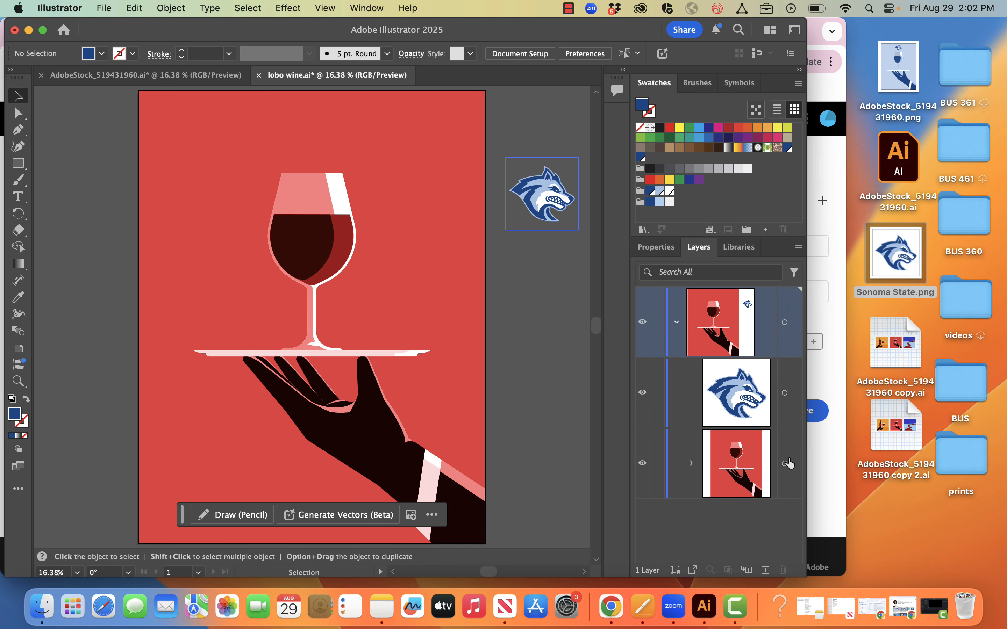
pyautogui.click(786, 464)
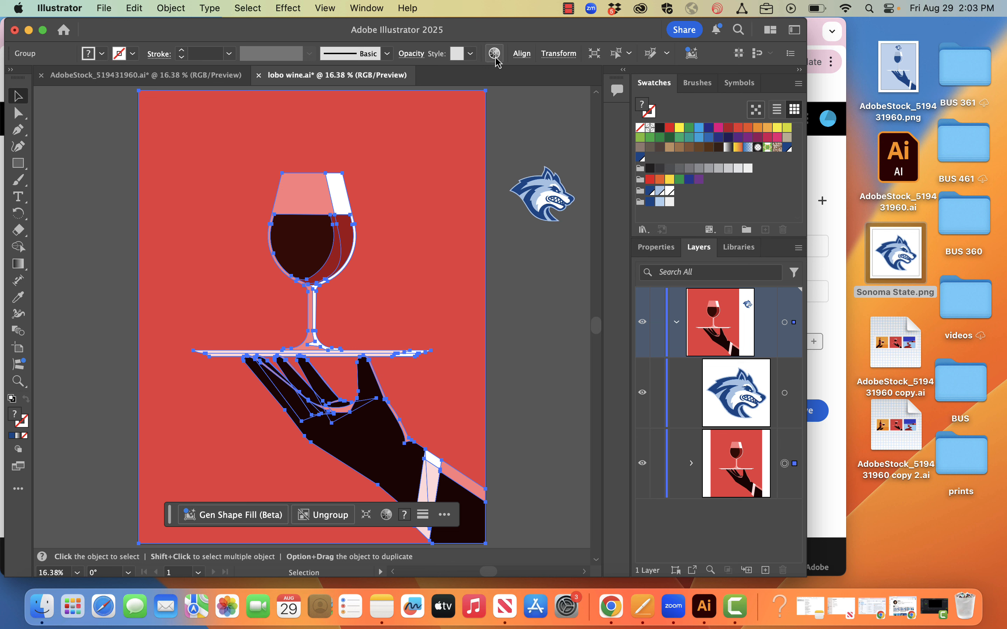
pyautogui.click(408, 8)
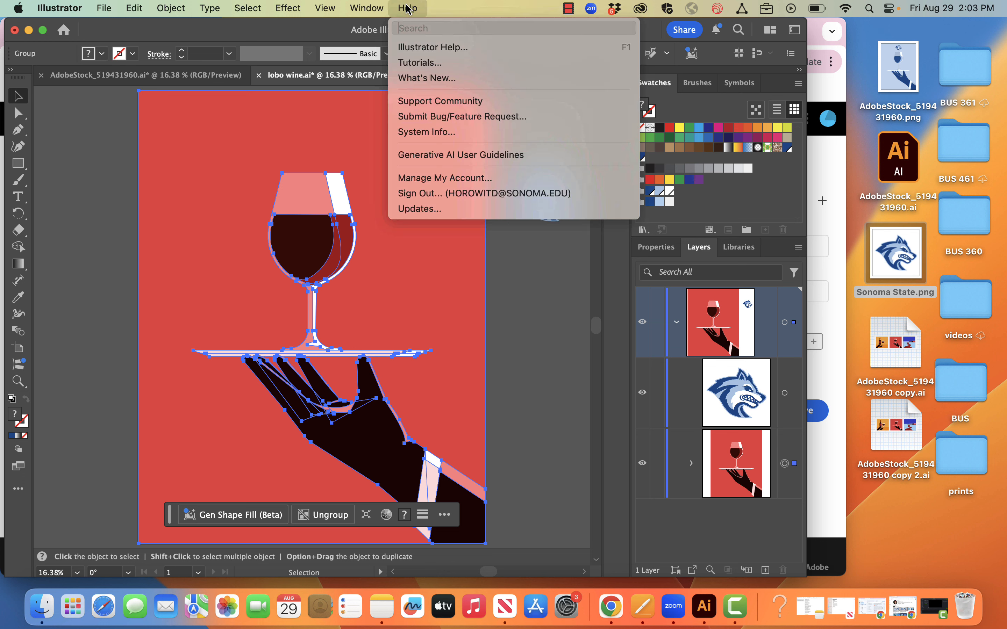
pyautogui.write('recolo')
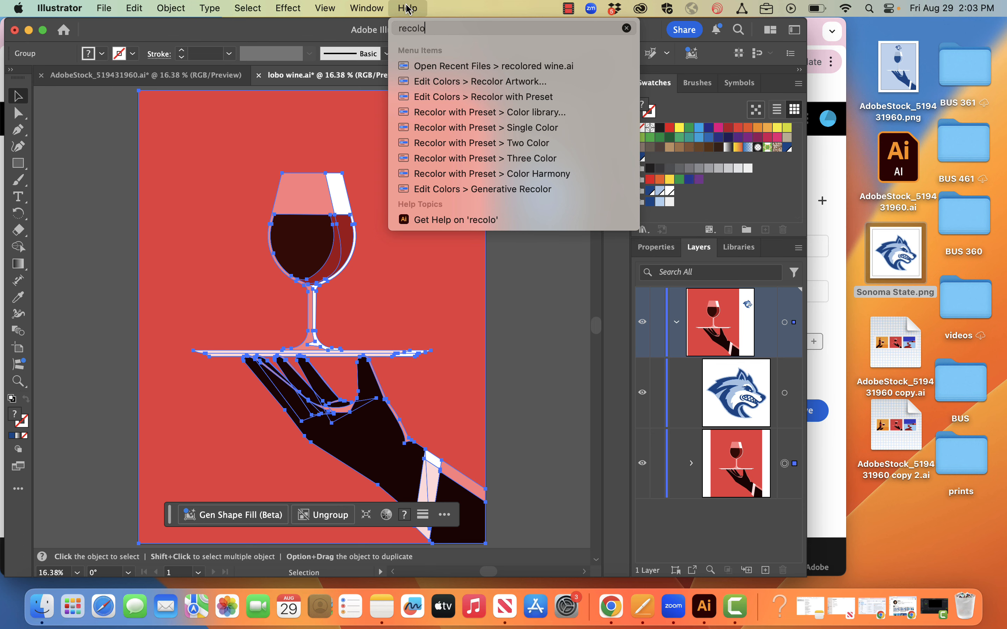
pyautogui.moveTo(479, 104)
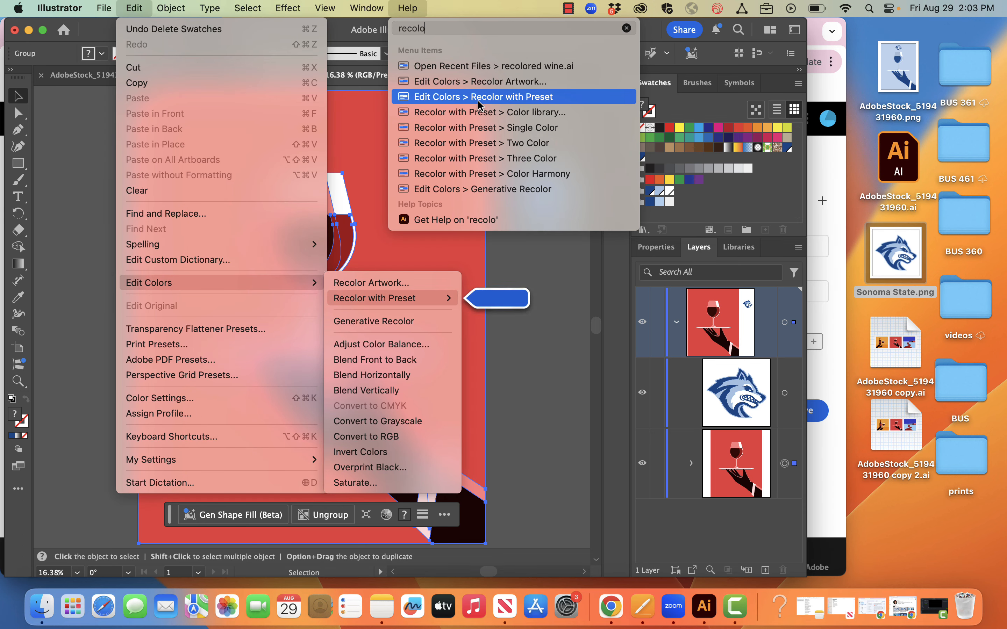
pyautogui.click(406, 11)
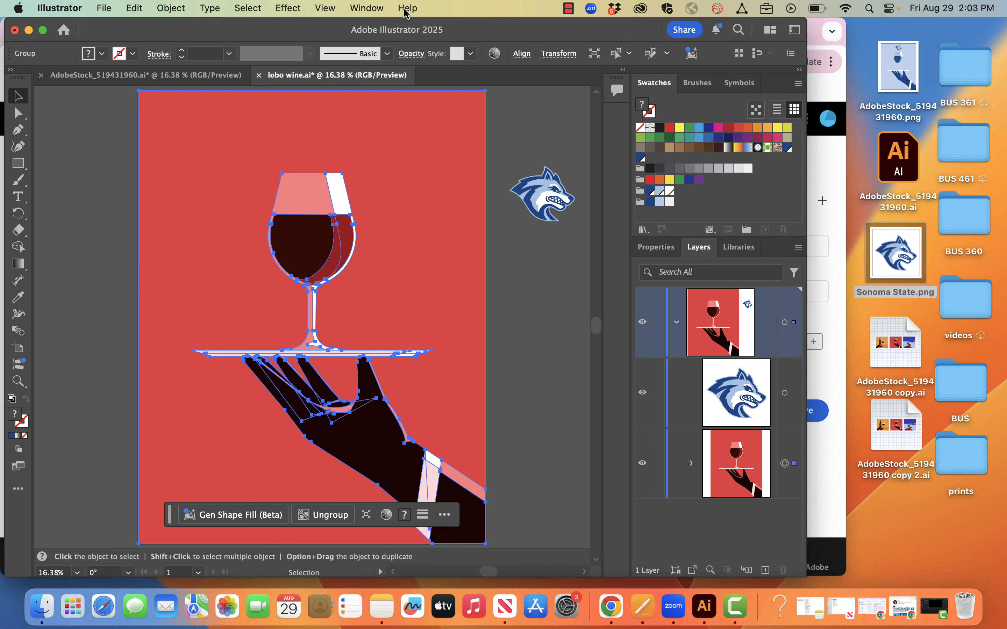
# Recolor the selected wine artwork using the lobo 1 swatch group as the color library
pyautogui.click(494, 54)
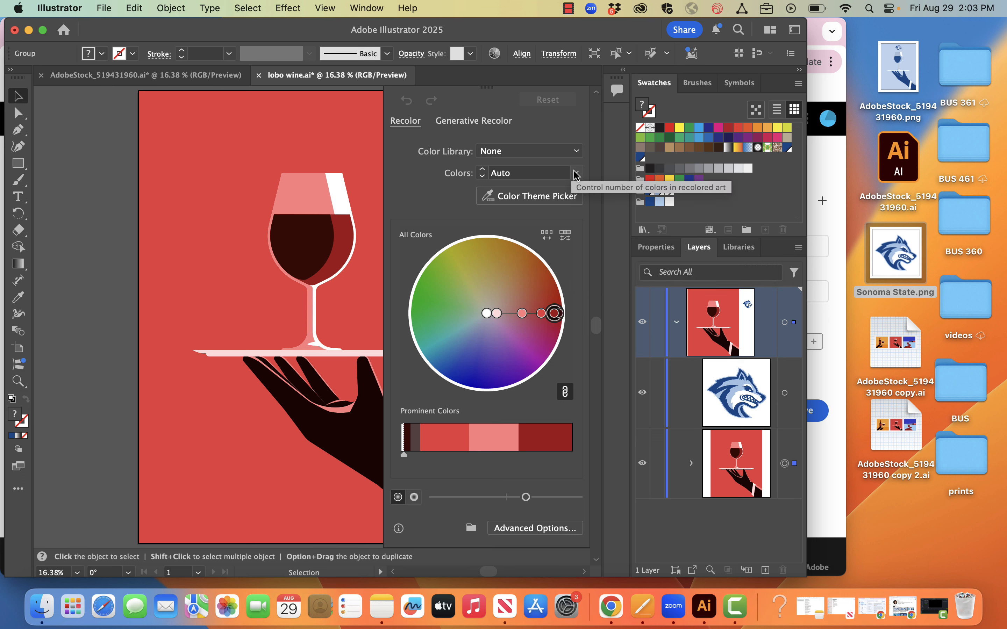
pyautogui.click(568, 155)
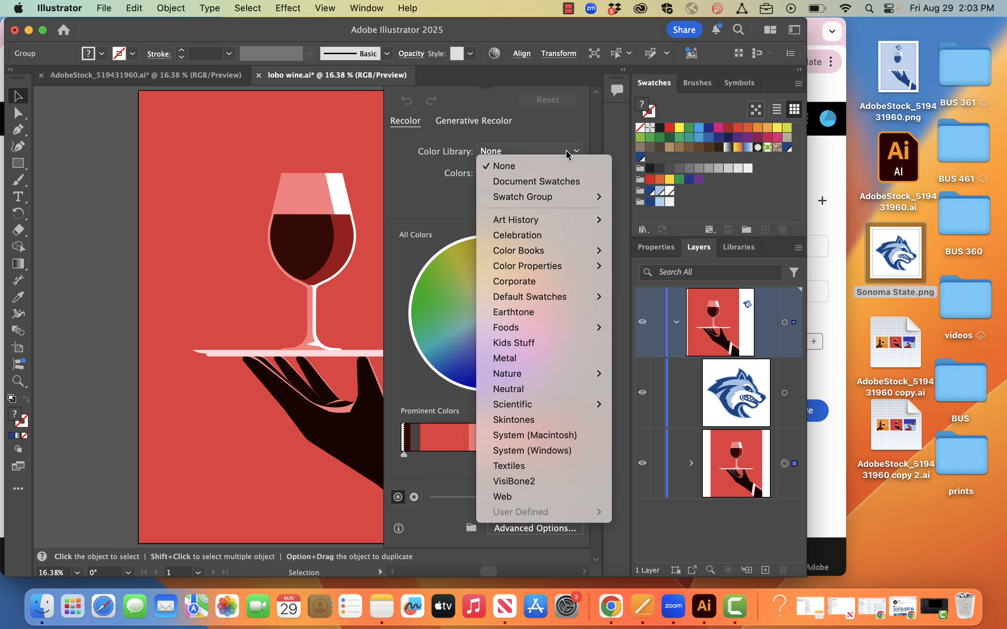
pyautogui.moveTo(549, 204)
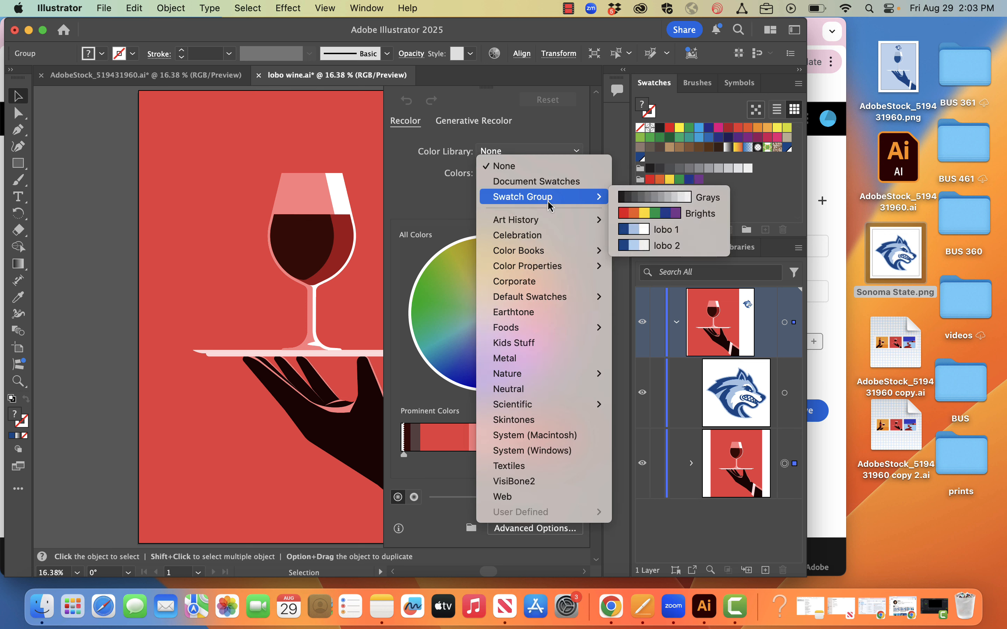
pyautogui.click(637, 230)
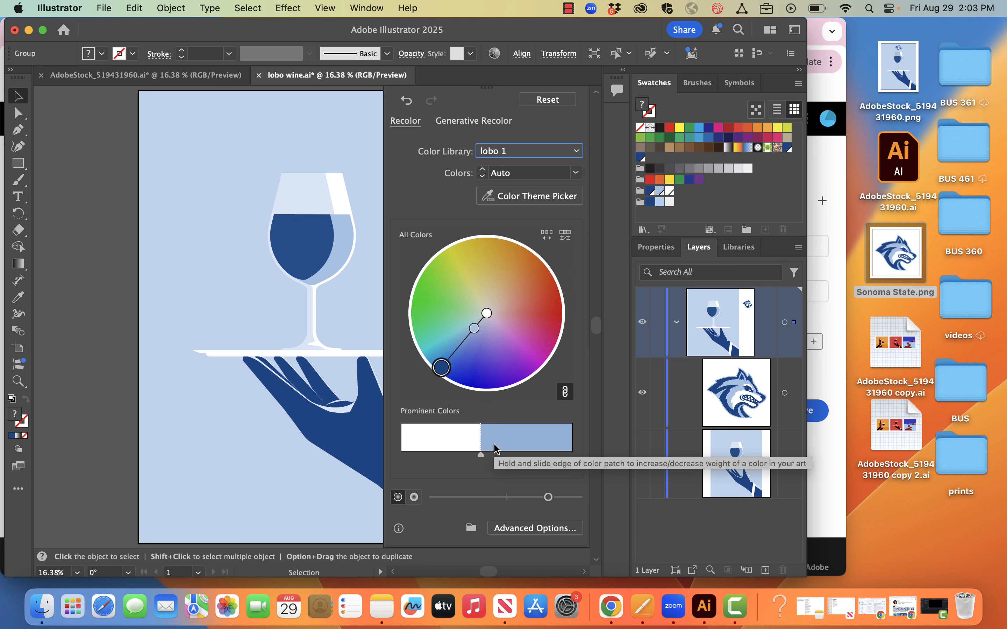
# In the advanced recolor options, reassign the pale pink to light blue and the dark red to dark blue, and apply the recolor
pyautogui.click(516, 528)
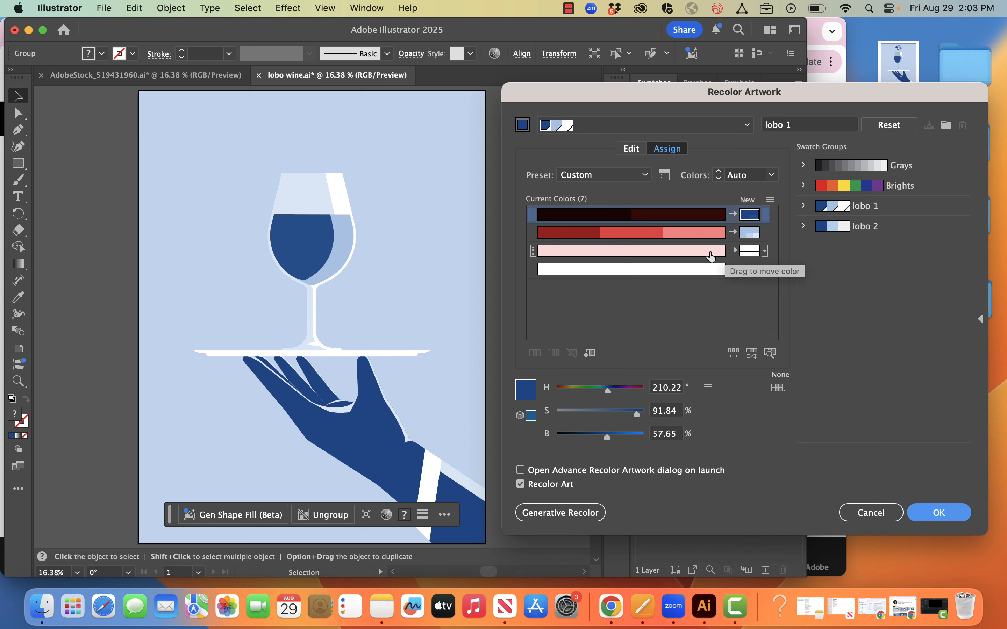
pyautogui.moveTo(707, 255); pyautogui.dragTo(710, 241)
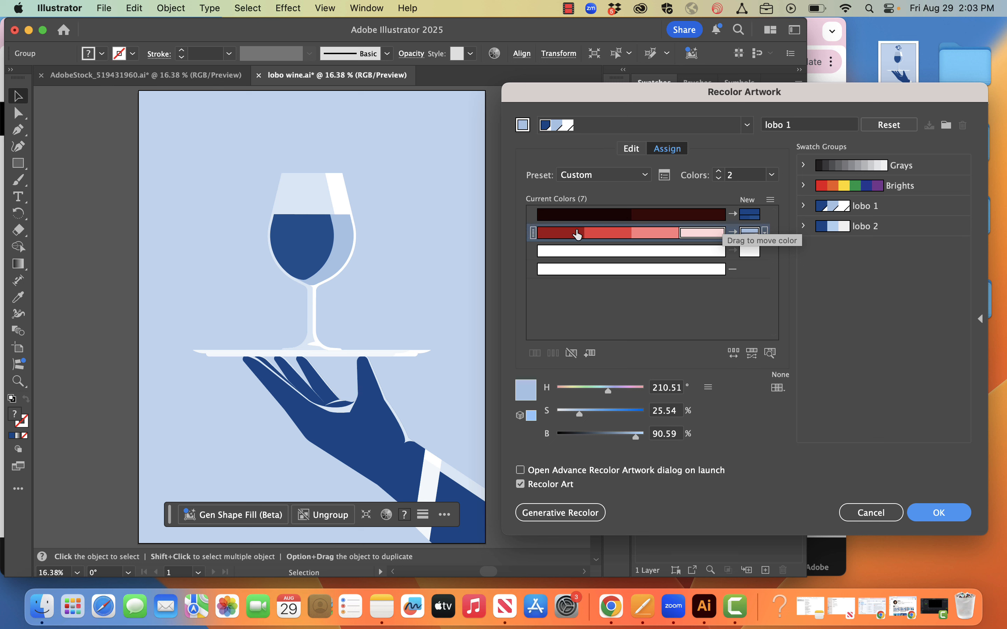
pyautogui.click(564, 232)
pyautogui.moveTo(568, 231); pyautogui.dragTo(713, 214)
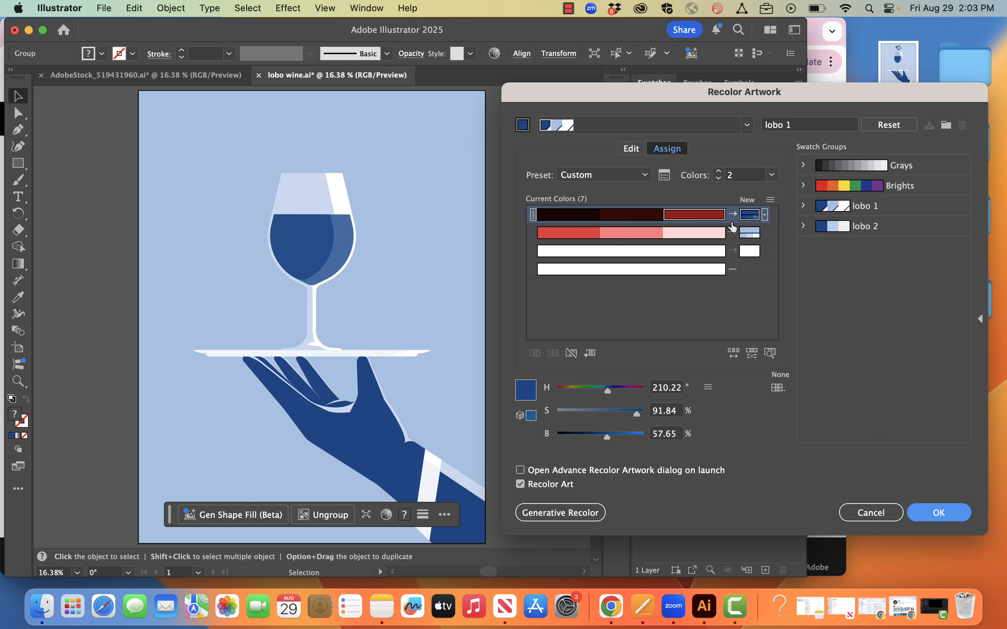
pyautogui.click(568, 238)
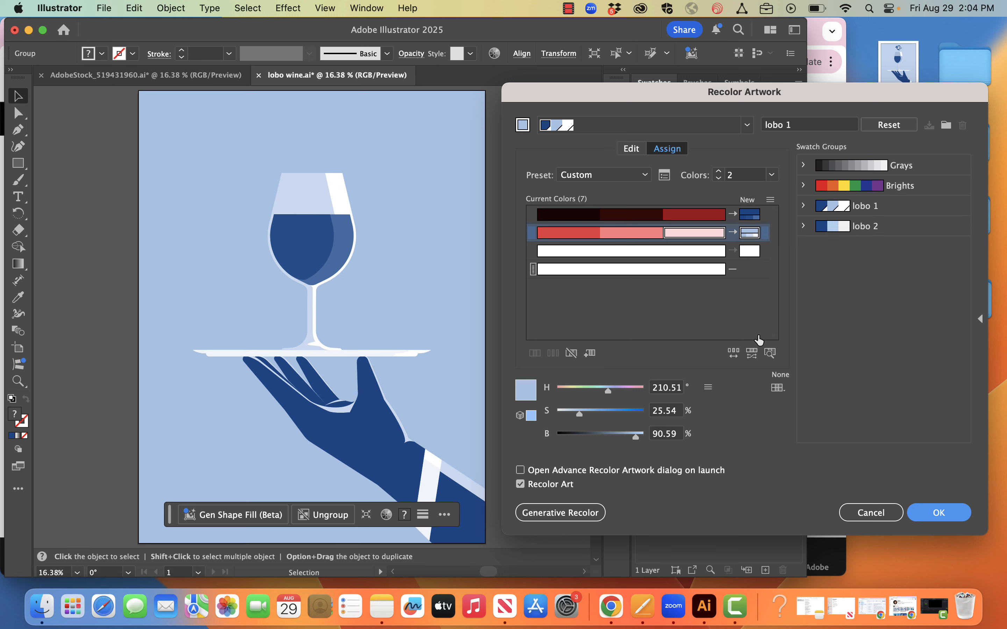
pyautogui.click(953, 519)
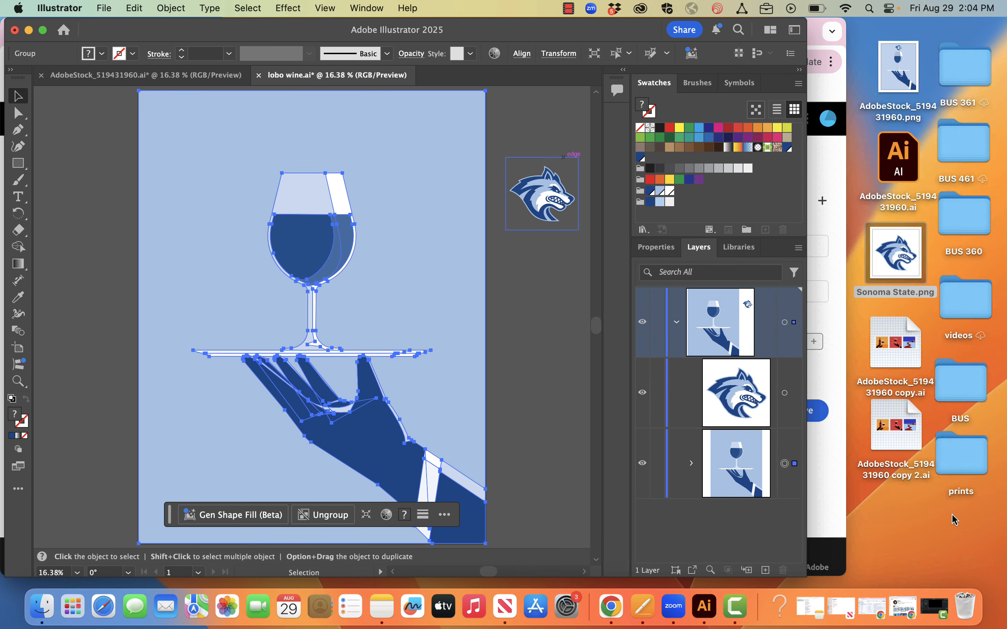
# Move the wolf logo onto the artboard, centered above the wine glass, and deselect it
pyautogui.click(50, 226)
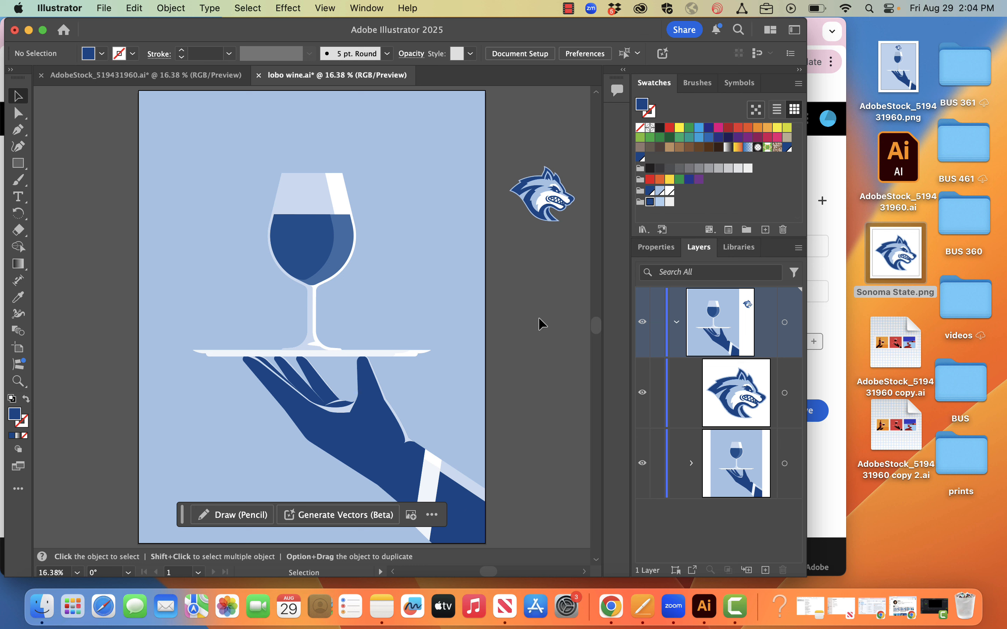
pyautogui.moveTo(541, 187); pyautogui.dragTo(311, 125)
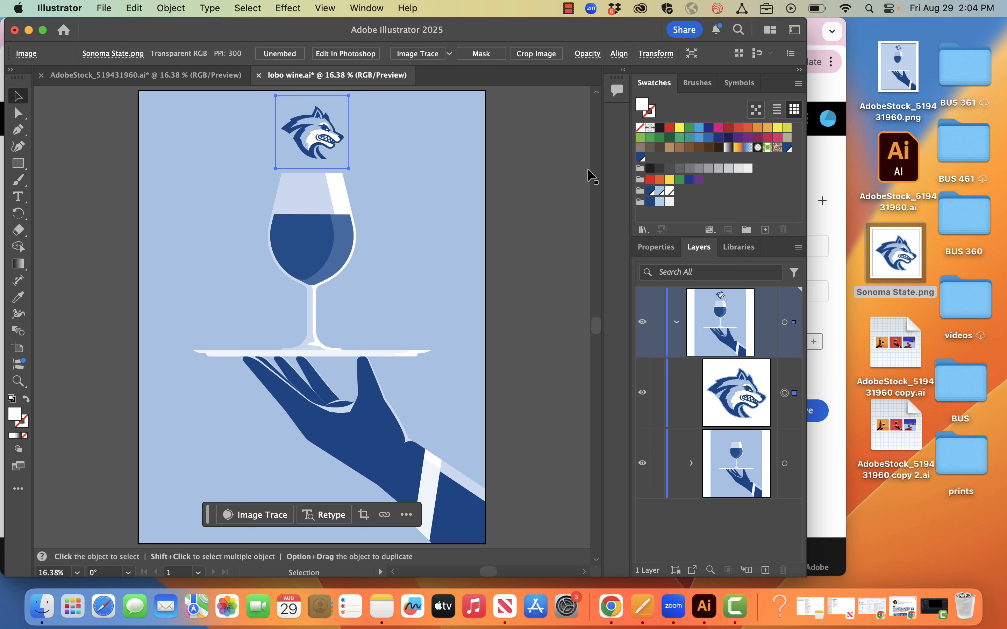
pyautogui.click(564, 170)
# Export the artboard to the desktop as lobo wine.png, using artboards, Screen (72 ppi) resolution and a transparent background
pyautogui.click(133, 8)
pyautogui.moveTo(100, 6)
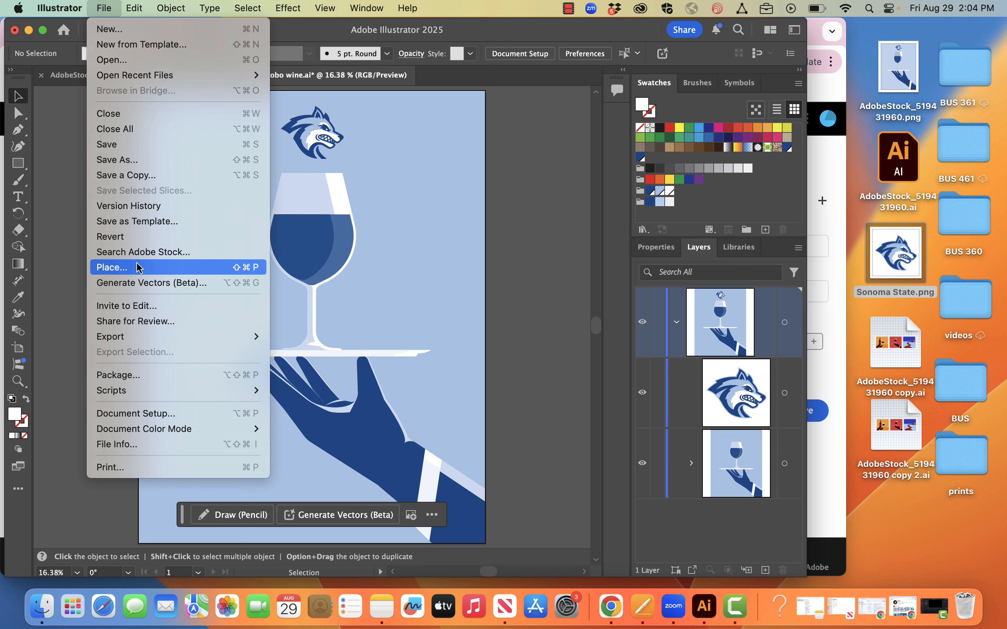
pyautogui.moveTo(142, 343)
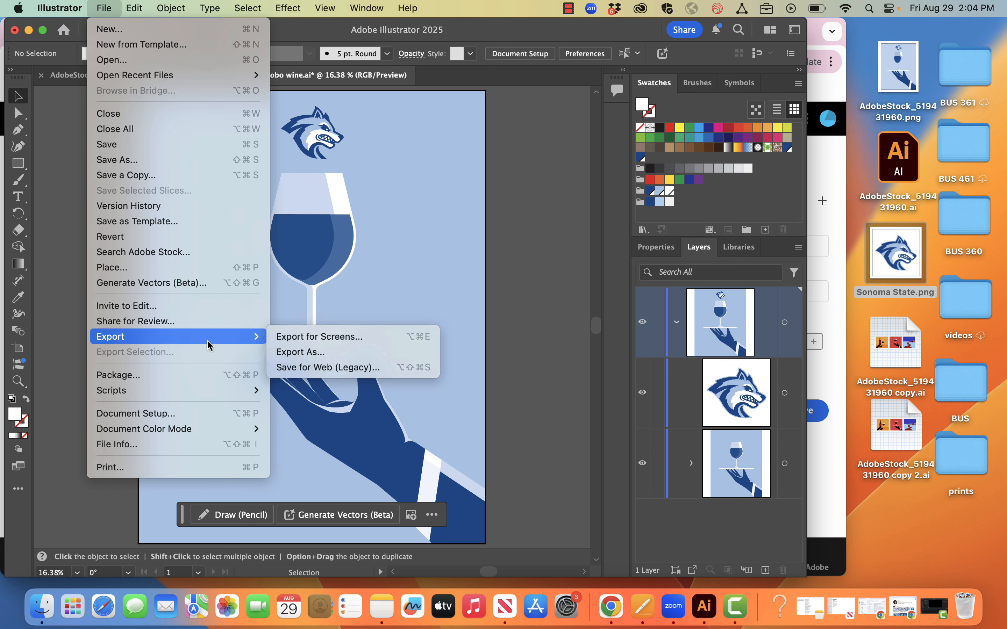
pyautogui.click(302, 352)
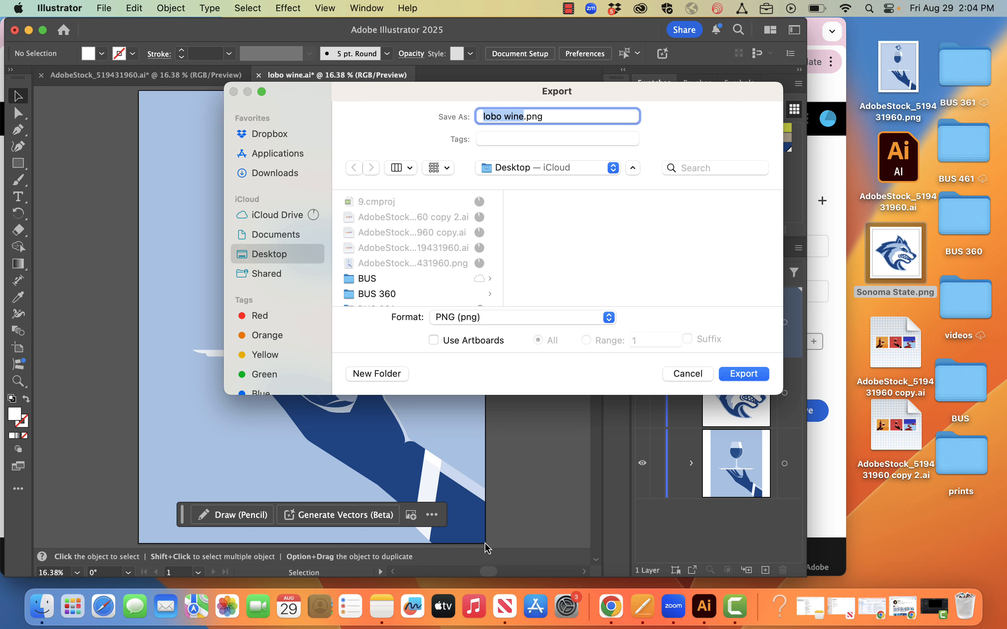
pyautogui.click(433, 341)
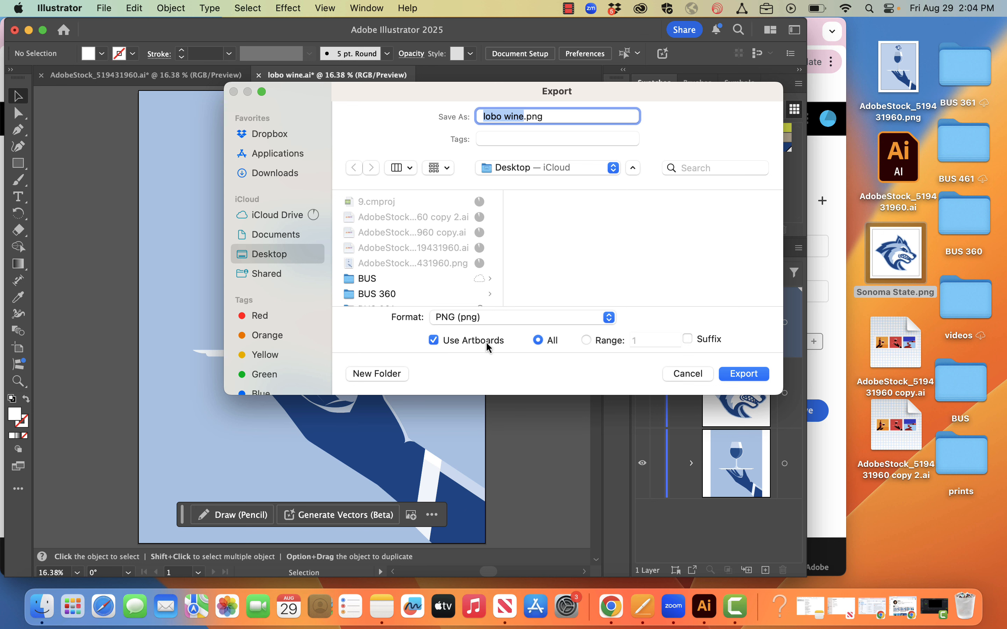
pyautogui.click(744, 374)
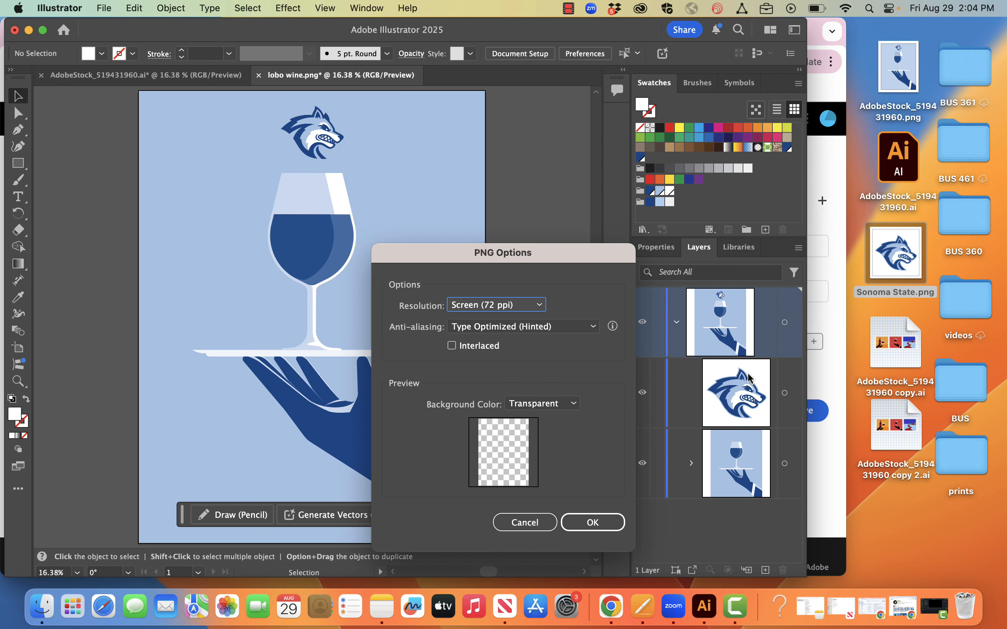
pyautogui.click(600, 524)
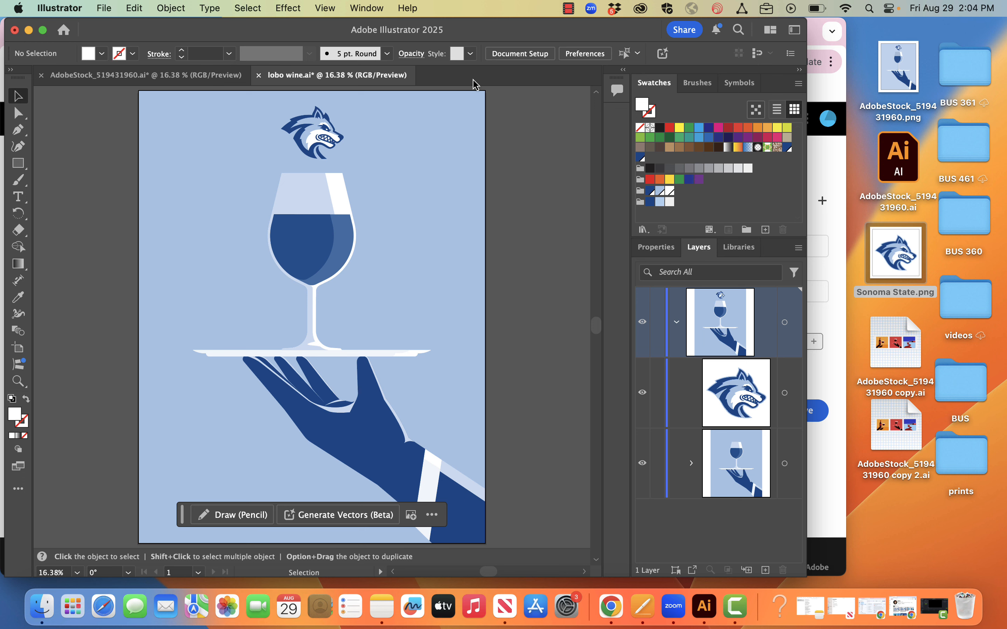
pyautogui.click(84, 7)
pyautogui.moveTo(103, 8)
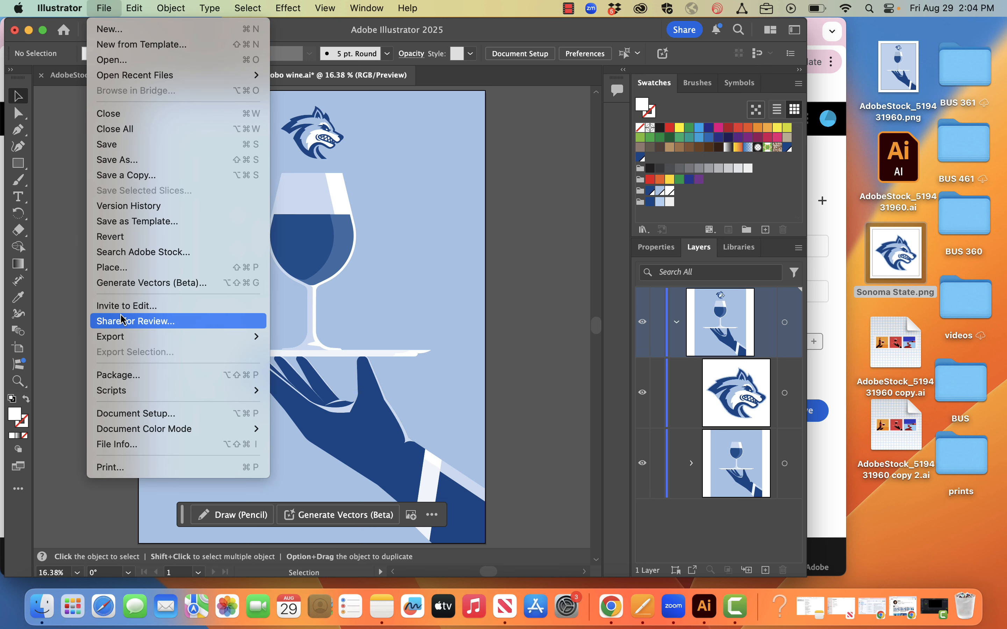
pyautogui.moveTo(133, 336)
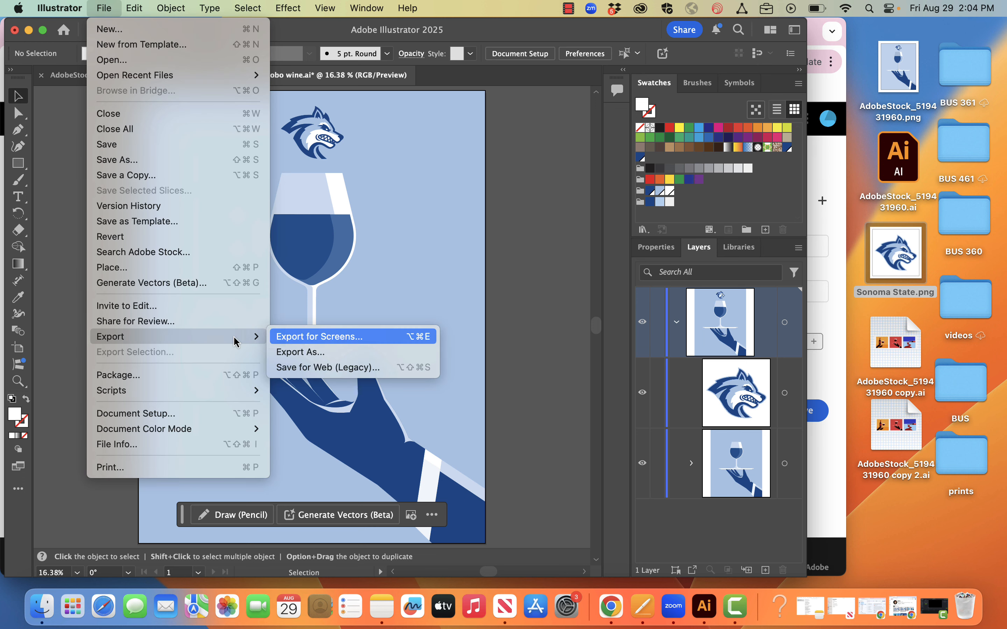
pyautogui.click(331, 353)
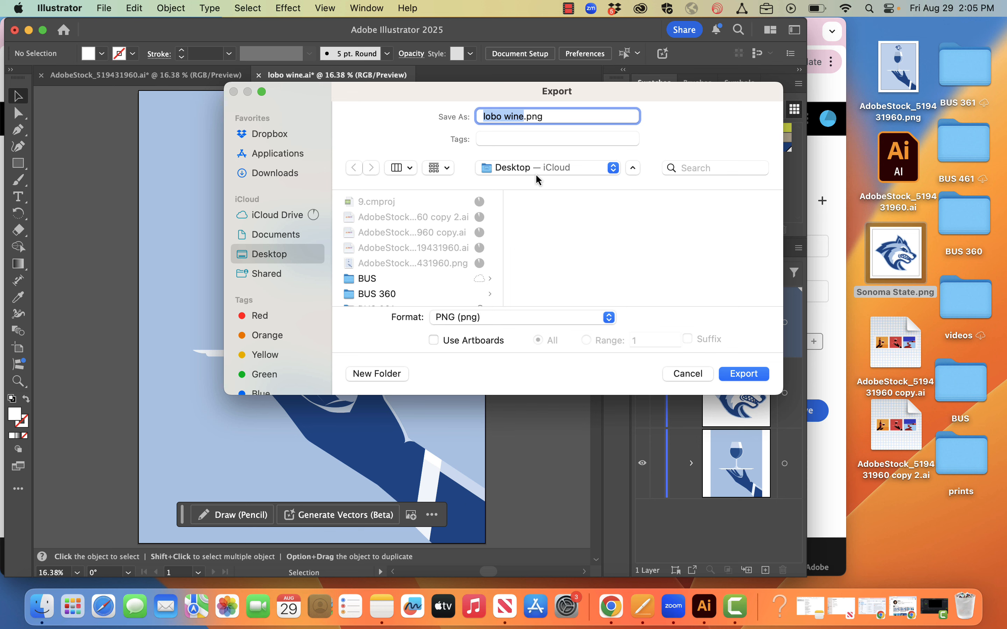
pyautogui.click(690, 374)
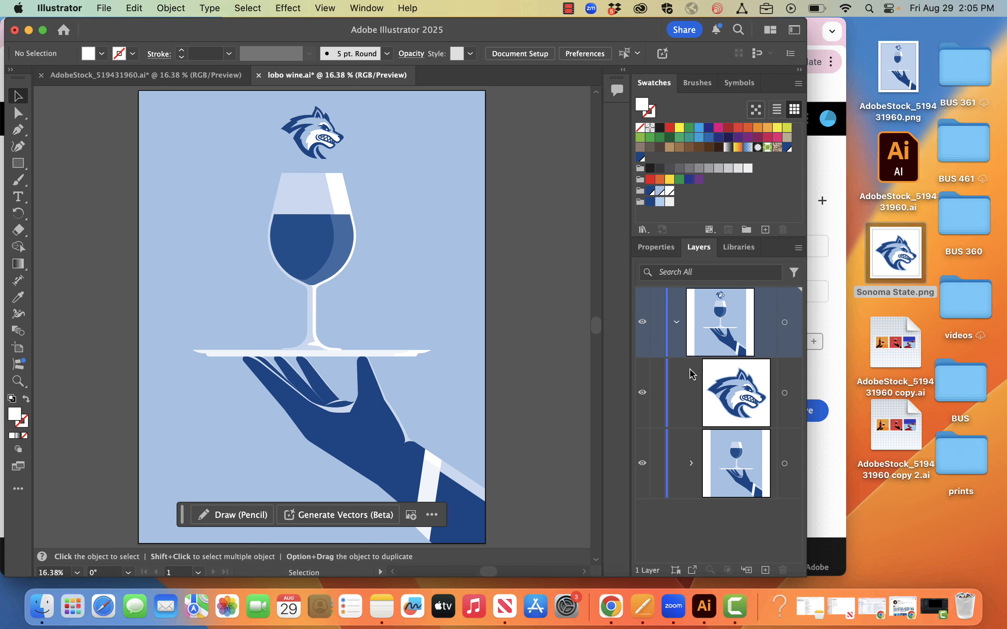
# Switch to Chrome, move the exported lobo wine.png to a clear spot on the desktop, and check the image in Preview
pyautogui.click(836, 229)
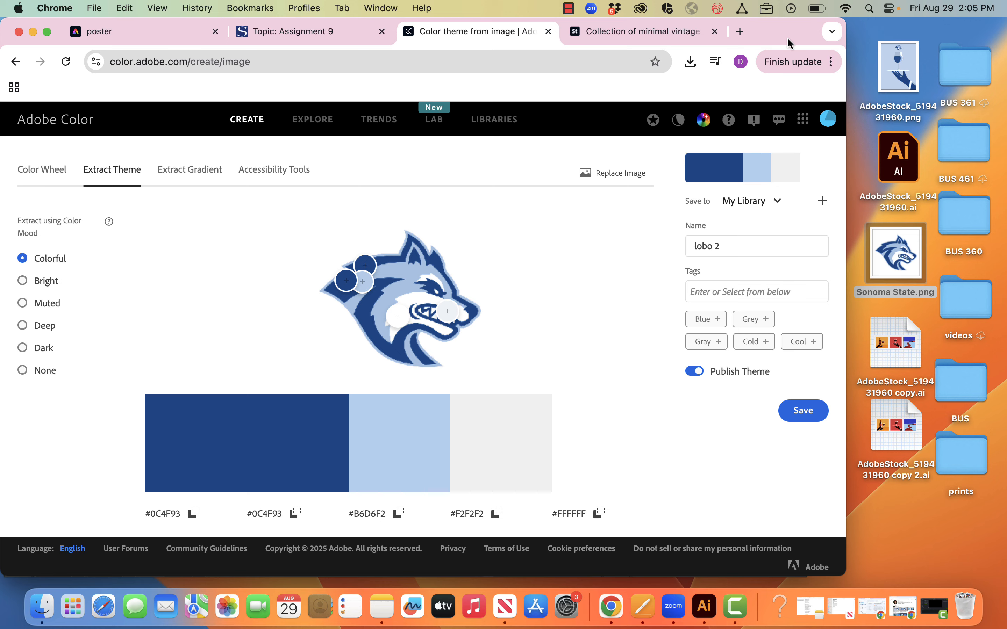
pyautogui.moveTo(790, 40); pyautogui.dragTo(609, 36)
pyautogui.moveTo(814, 180); pyautogui.dragTo(919, 571)
pyautogui.doubleClick(913, 540)
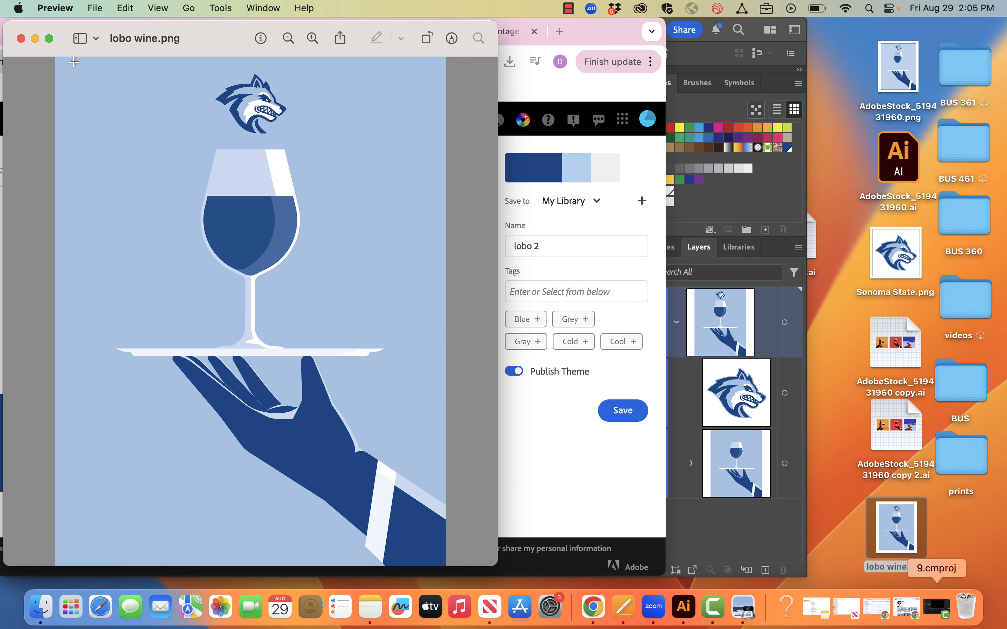
pyautogui.click(23, 39)
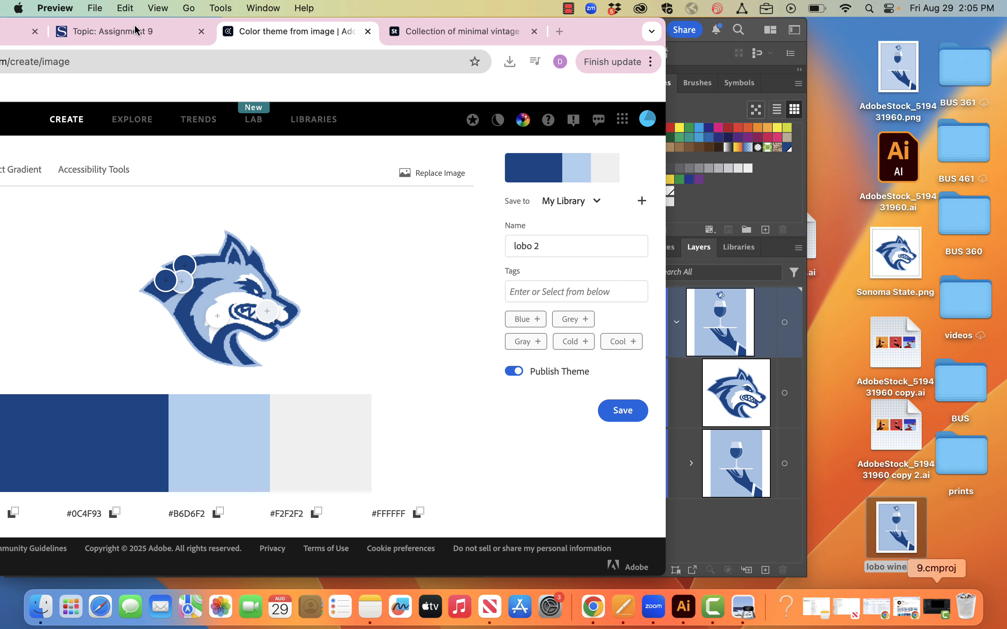
pyautogui.moveTo(607, 23); pyautogui.dragTo(793, 27)
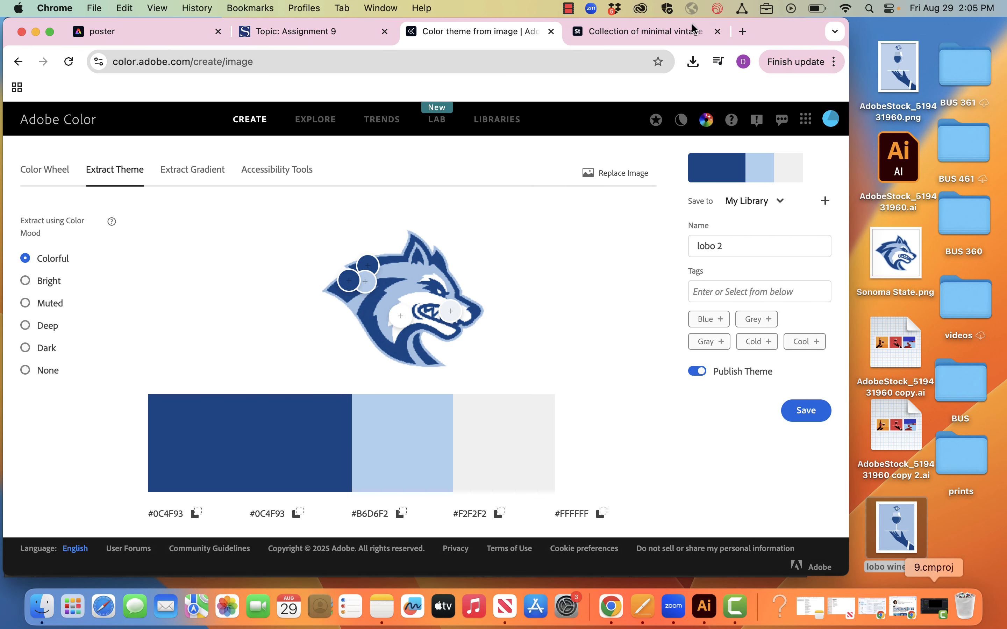
# Leave the existing poster in Adobe Express and create a new blank Youtube video design, 1920 x 1080 px
pyautogui.click(146, 41)
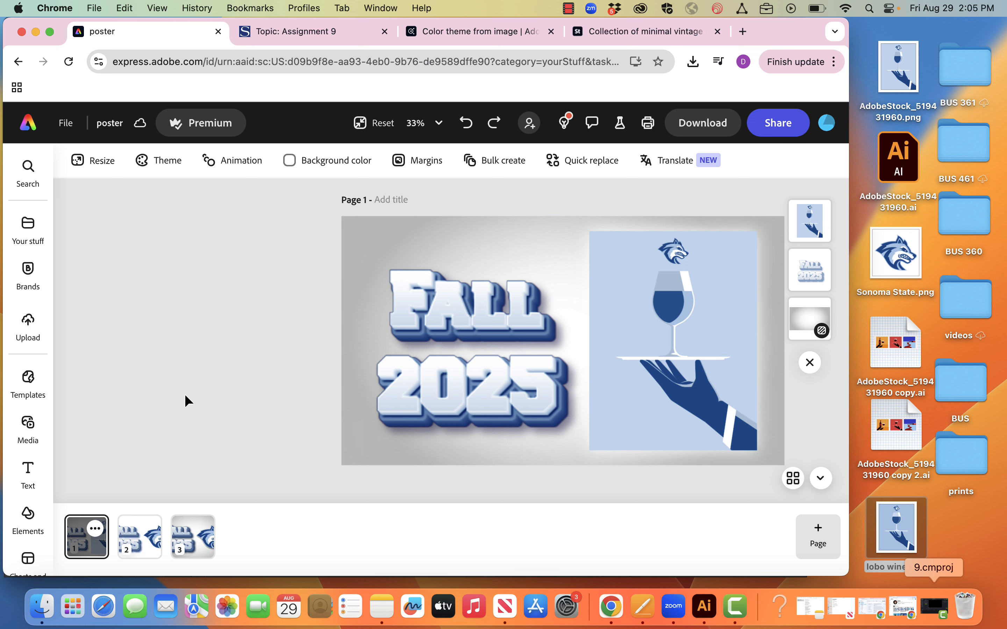
pyautogui.moveTo(29, 227)
pyautogui.click(28, 133)
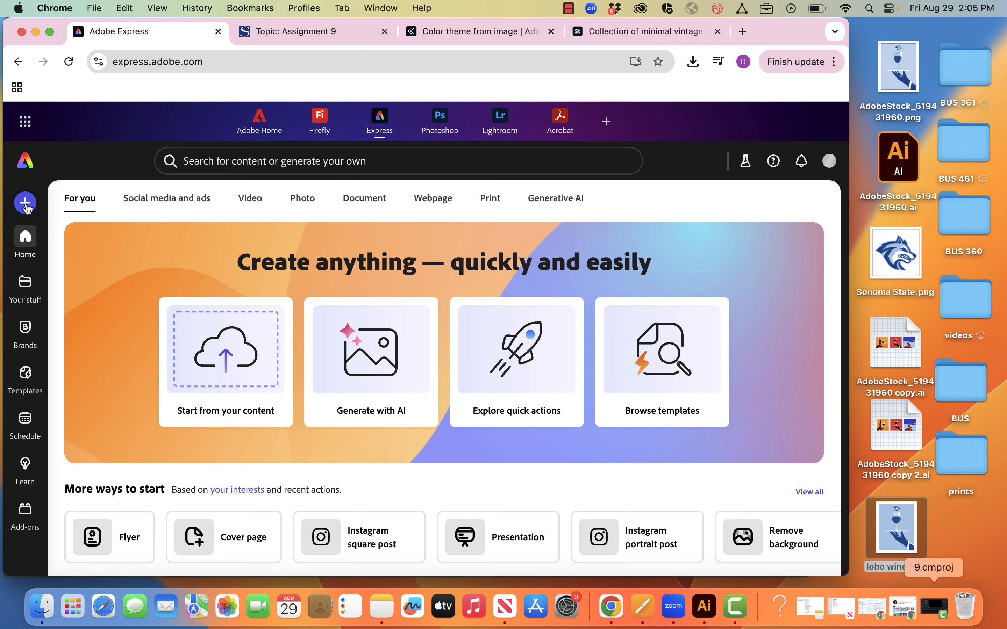
pyautogui.click(26, 204)
pyautogui.click(564, 298)
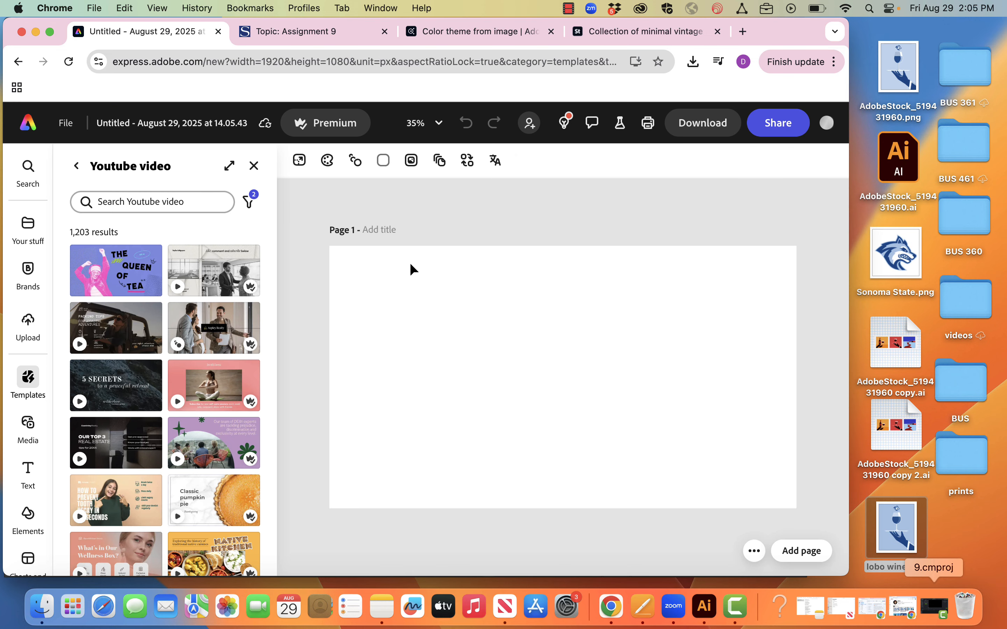
# Rename the untitled design as wine poster and dismiss the template suggestions
pyautogui.click(181, 122)
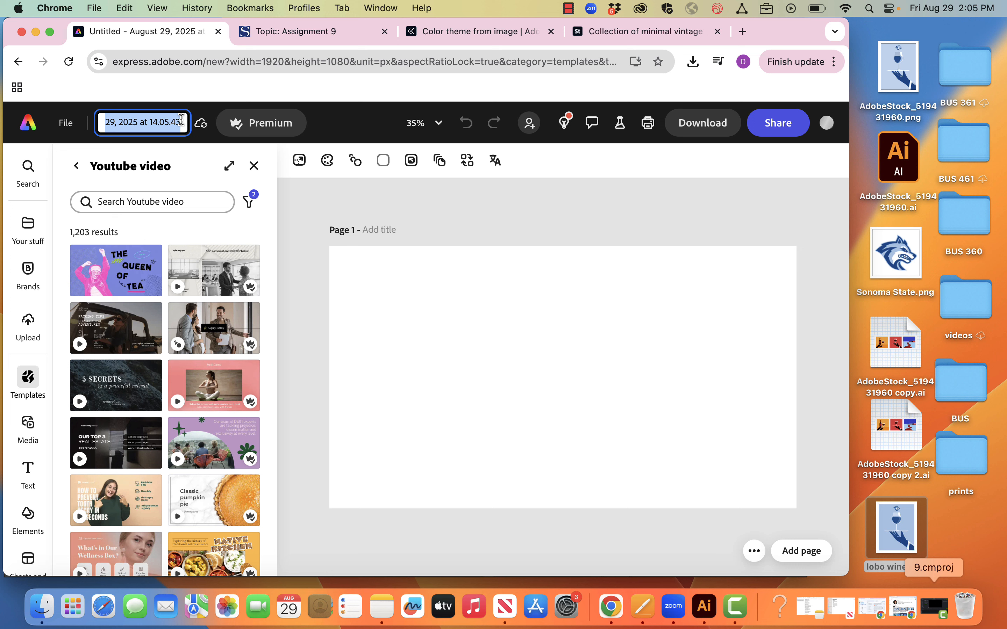
pyautogui.write('wine poster')
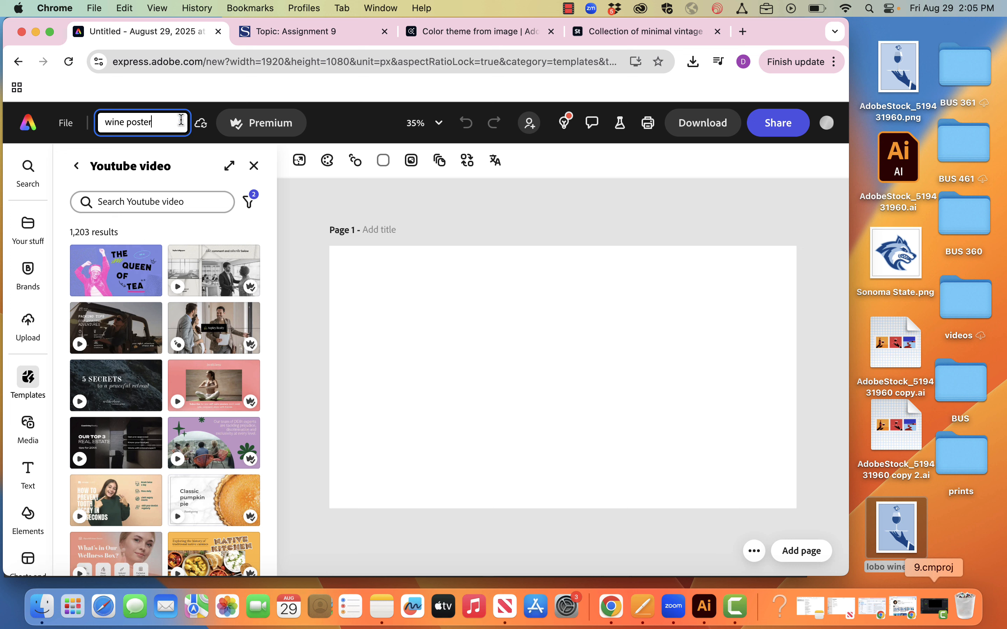
pyautogui.press('Escape')
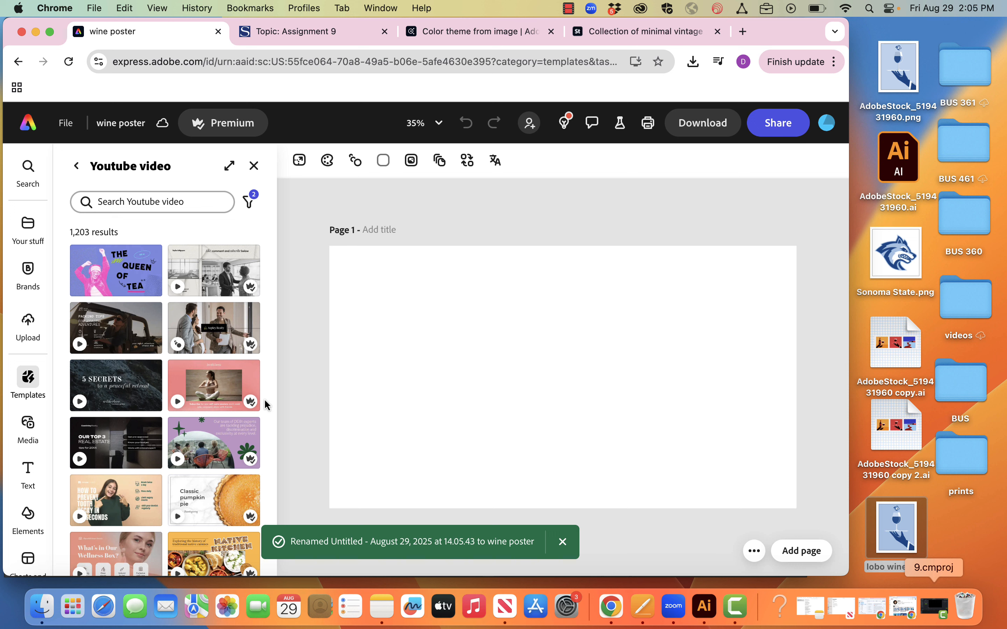
pyautogui.click(254, 166)
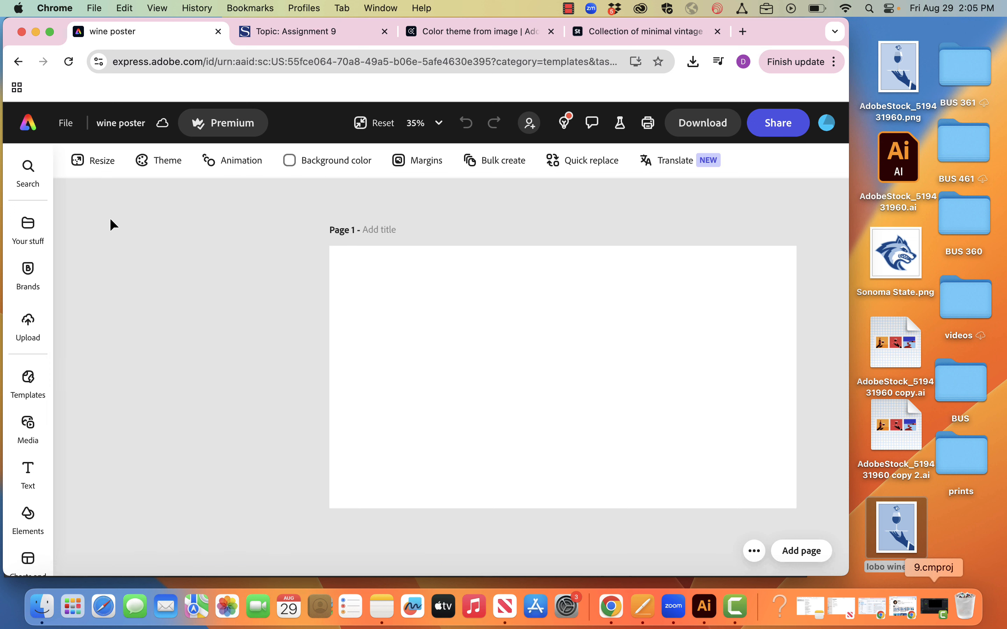
# Browse your own files and preview the text effect studio project without adding its pages
pyautogui.click(28, 226)
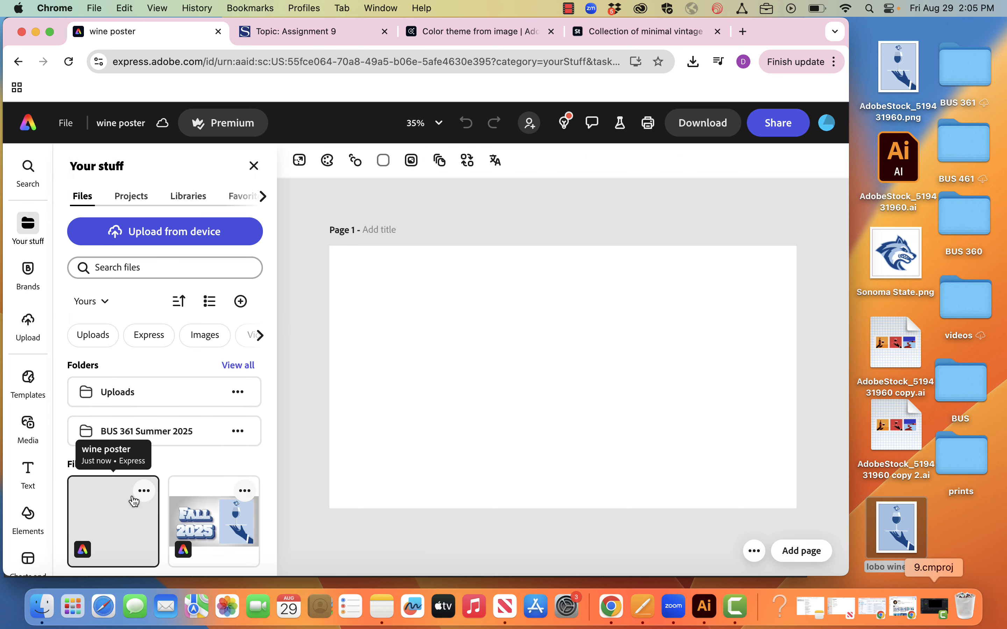
pyautogui.scroll(-4, 139, 507)
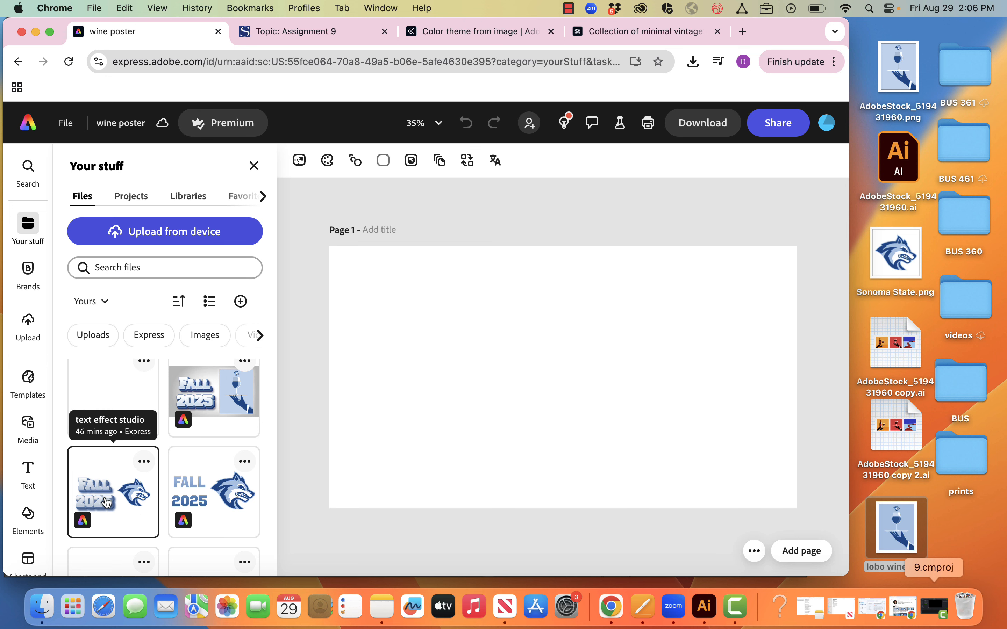
pyautogui.scroll(-2, 101, 487)
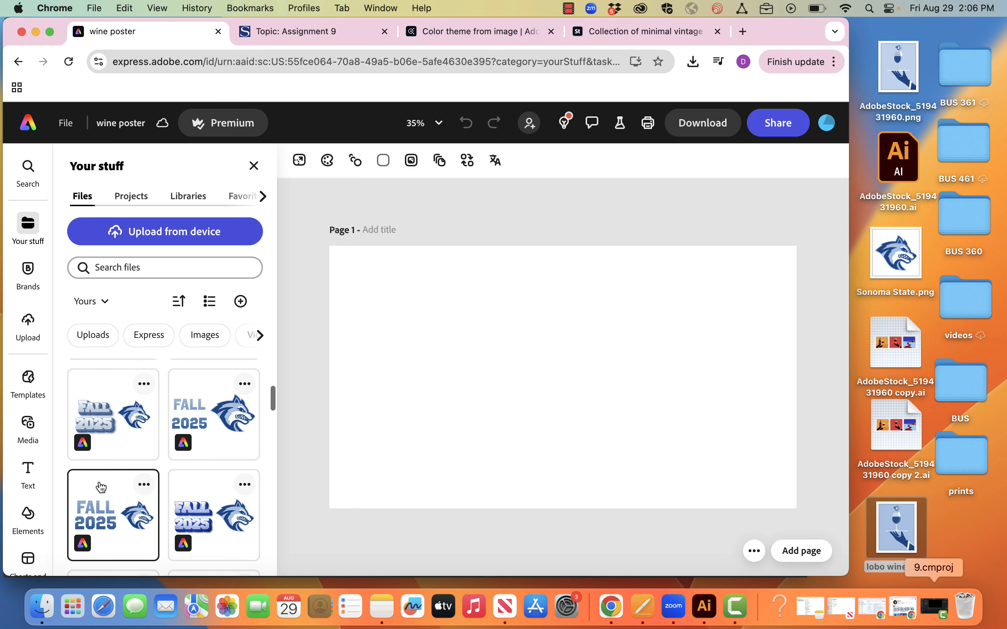
pyautogui.click(109, 428)
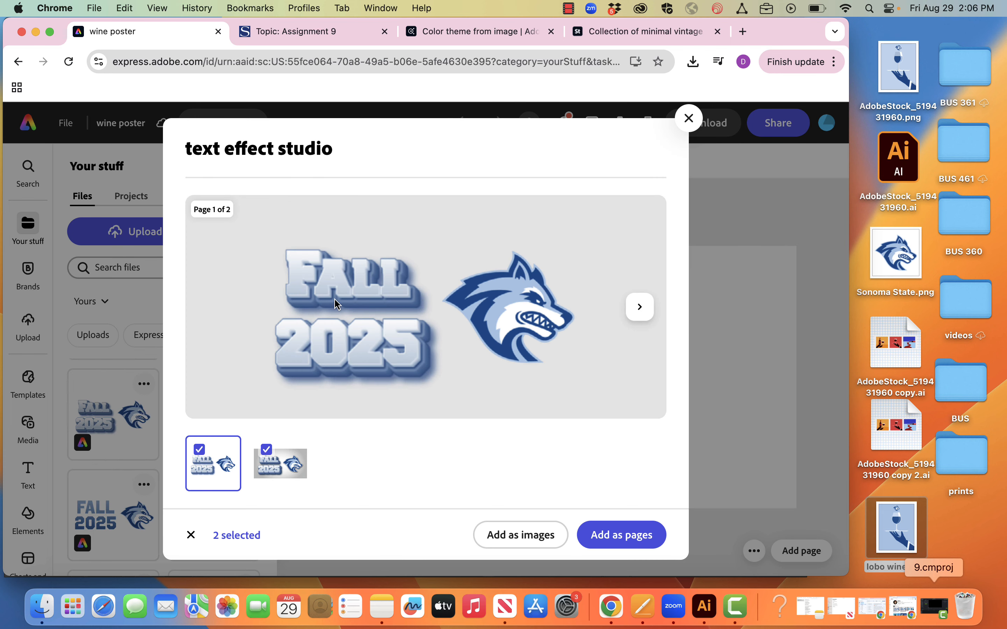
pyautogui.click(691, 121)
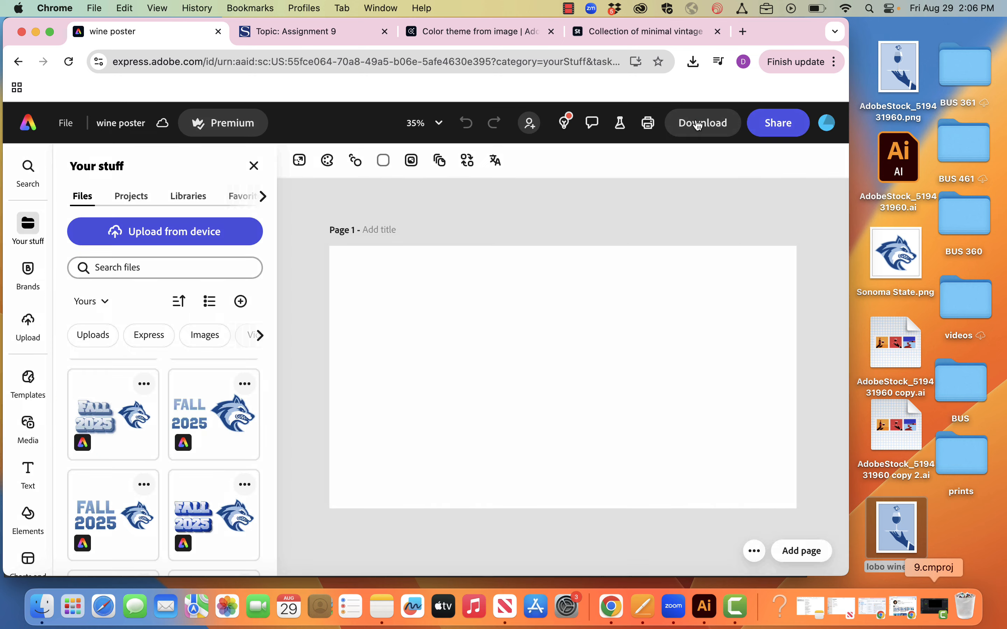
# Open the Text Effect Studio add-on and choose the white-and-orange ABC text effect
pyautogui.scroll(-2, 38, 520)
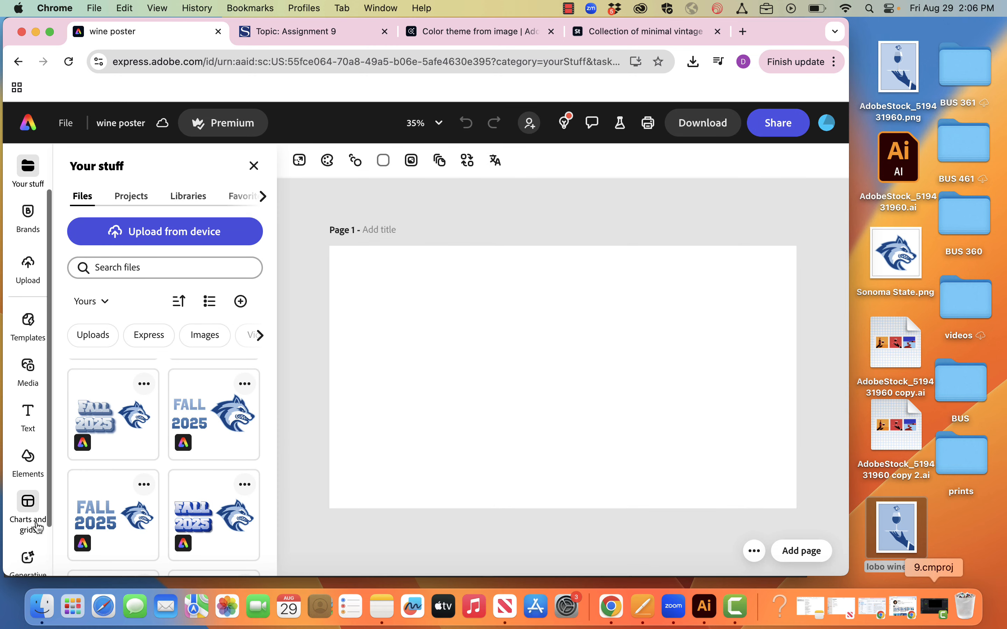
pyautogui.scroll(-2, 38, 528)
pyautogui.click(26, 567)
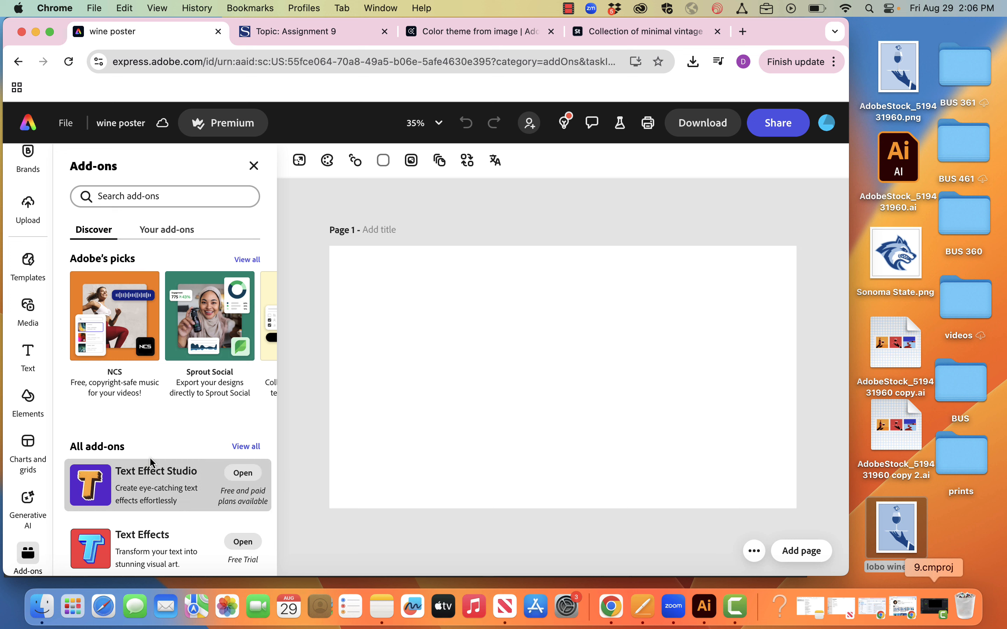
pyautogui.click(243, 473)
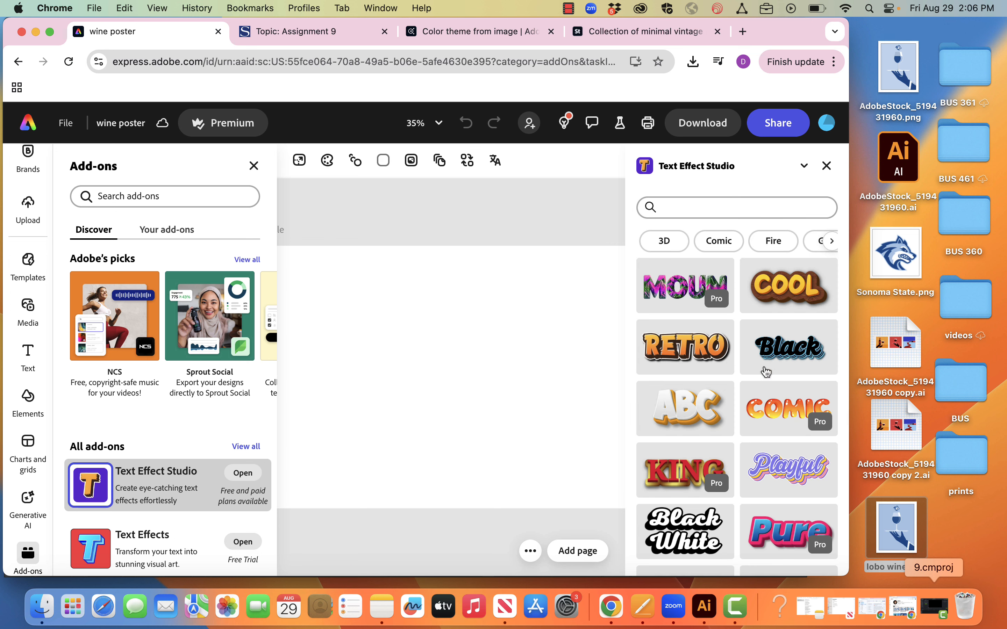
pyautogui.scroll(-3, 753, 516)
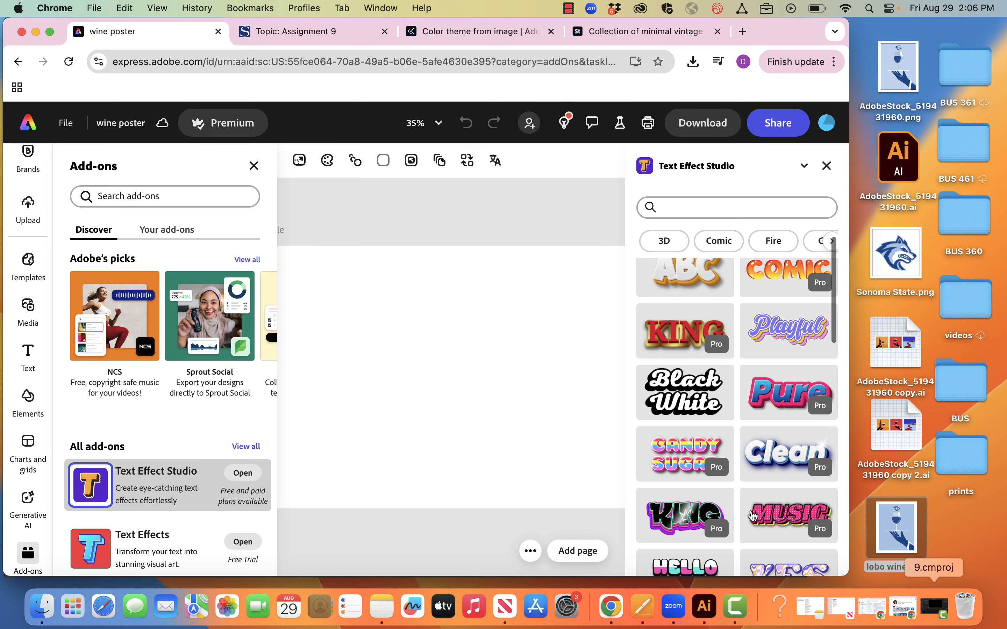
pyautogui.scroll(-2, 753, 516)
pyautogui.scroll(5, 753, 516)
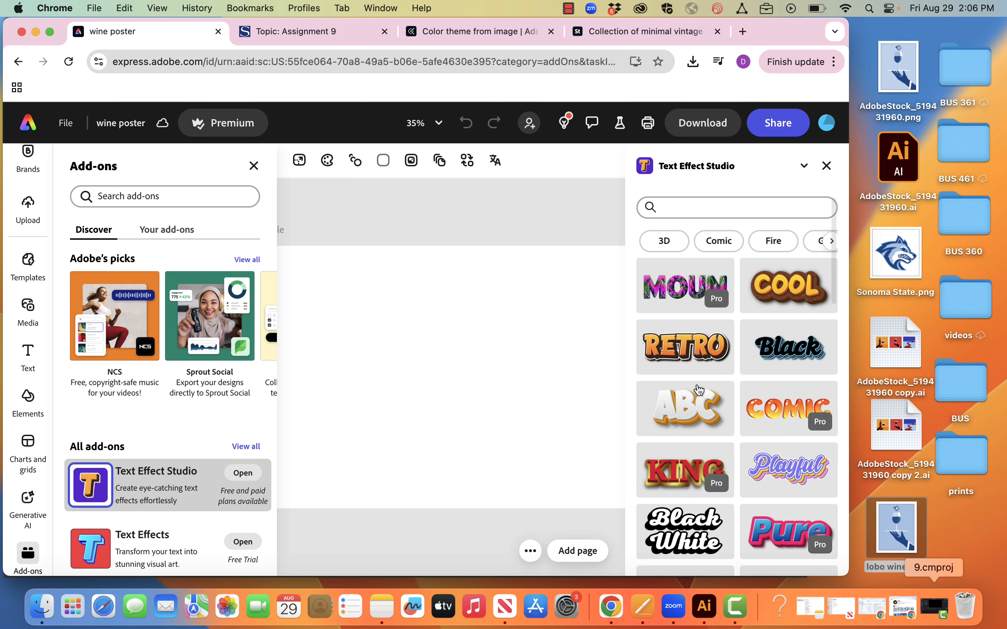
pyautogui.click(694, 404)
# Replace the effect's sample text with FALL on the first line and 2025 on the second
pyautogui.click(683, 424)
pyautogui.press('super+a')
pyautogui.write('Fa')
pyautogui.press('BackSpace')
pyautogui.write('all')
pyautogui.press('BackSpace')
pyautogui.press('BackSpace')
pyautogui.press('BackSpace')
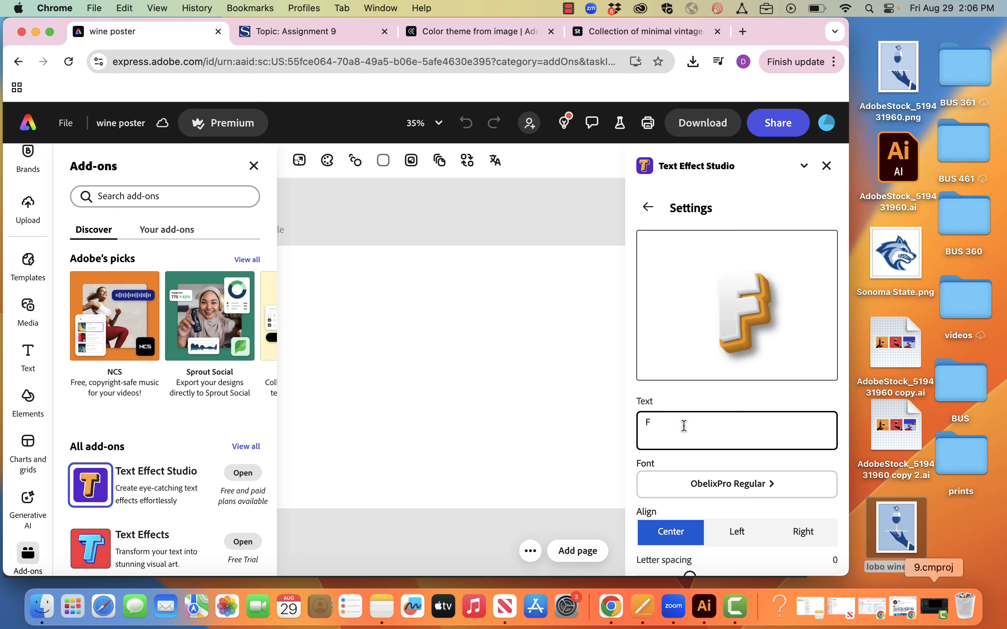
pyautogui.write('ALL')
pyautogui.press('Return')
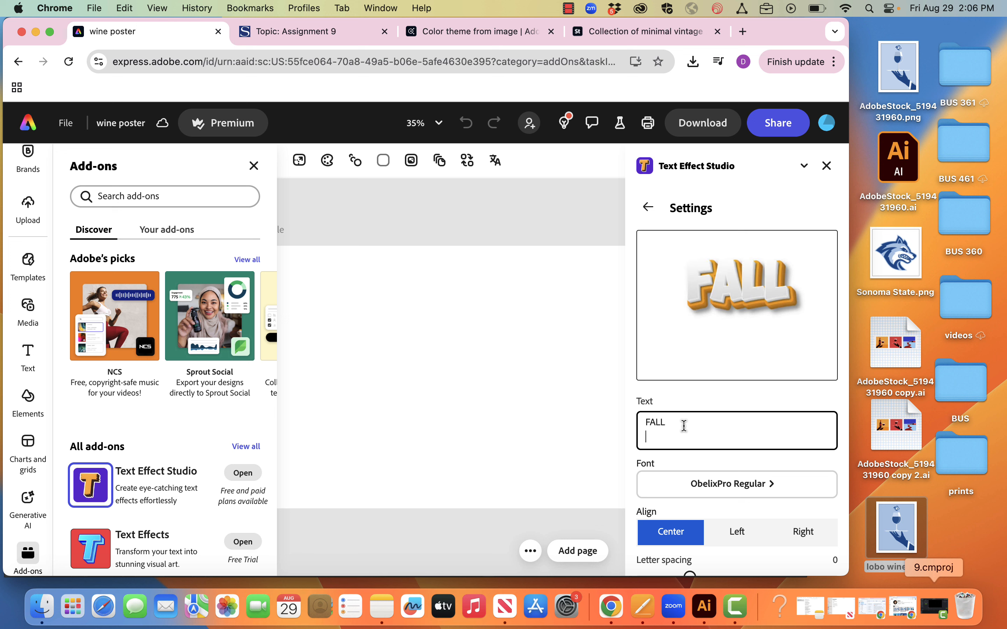
pyautogui.write('2025')
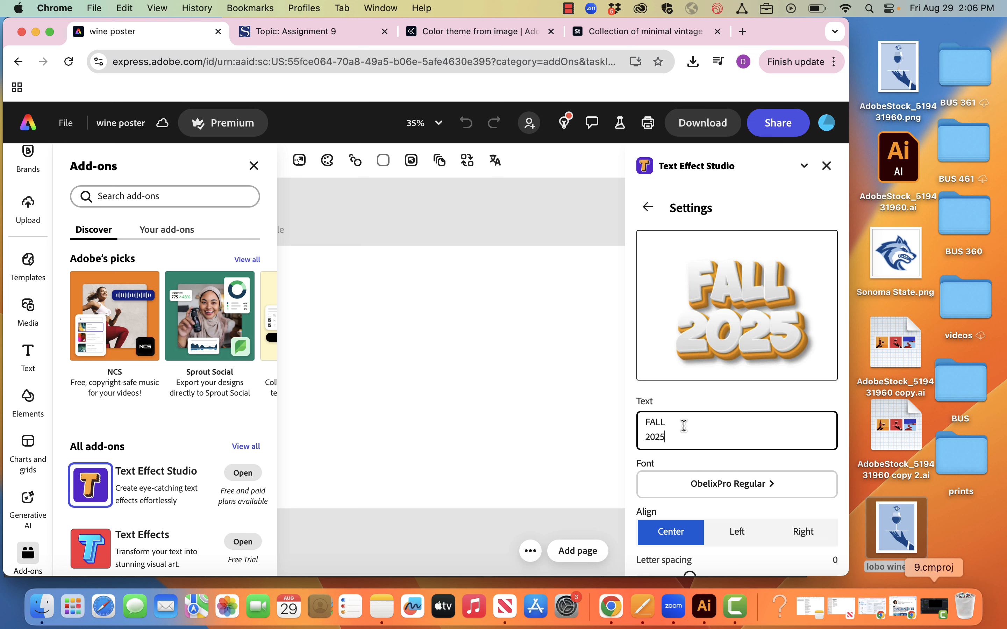
# Search the fonts for COL and set the effect text to CollegiateBlackFLF Regular
pyautogui.click(733, 494)
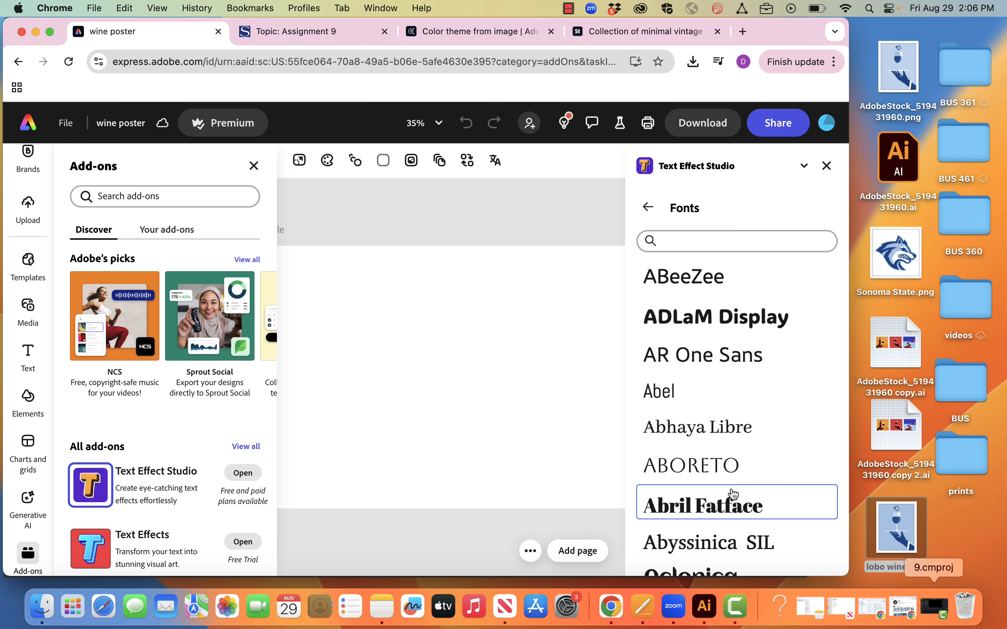
pyautogui.click(683, 240)
pyautogui.write('COLLG')
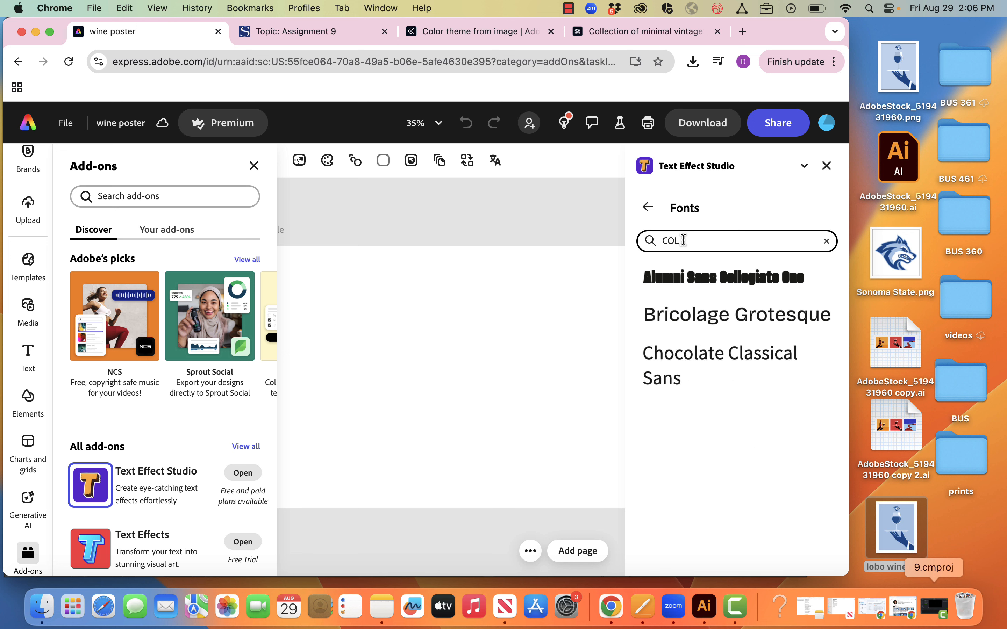
pyautogui.write('E')
pyautogui.press('BackSpace')
pyautogui.press('BackSpace')
pyautogui.press('BackSpace')
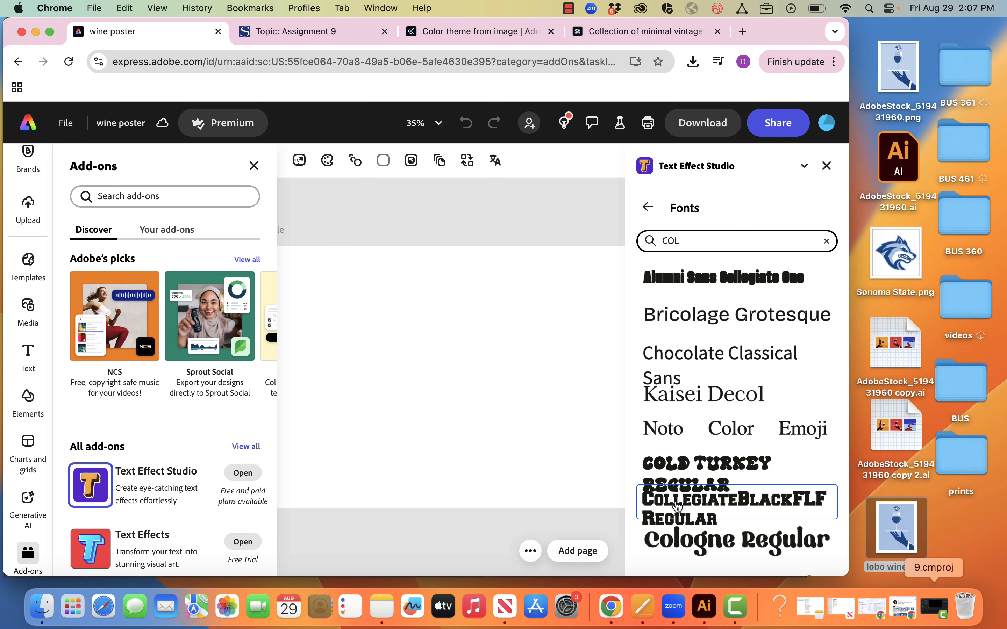
pyautogui.click(677, 507)
# Add the FALL 2025 text effect to the design at Basic export quality and close Text Effect Studio
pyautogui.scroll(-8, 678, 503)
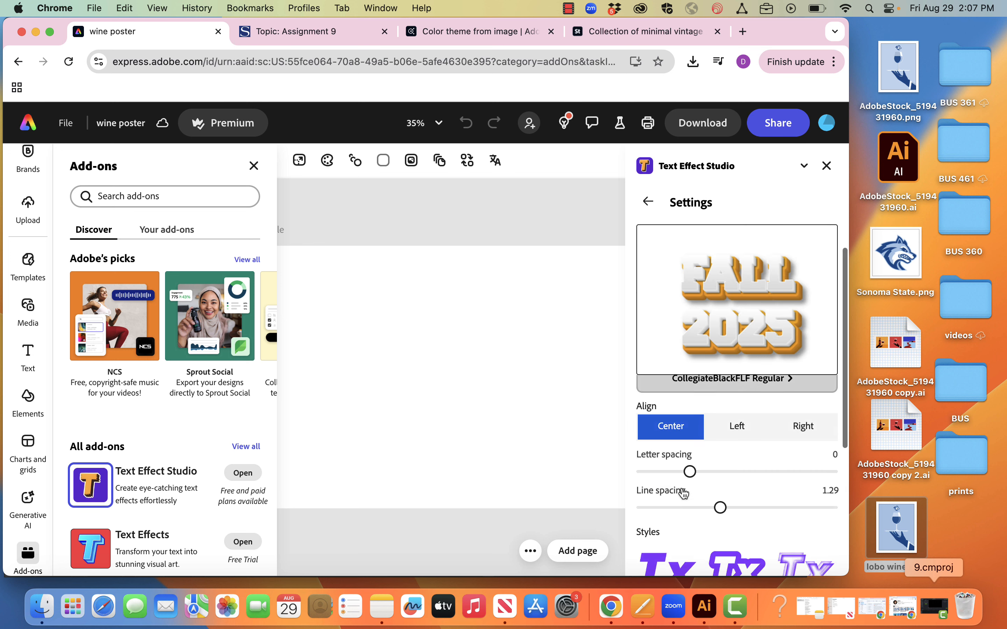
pyautogui.scroll(-3, 684, 494)
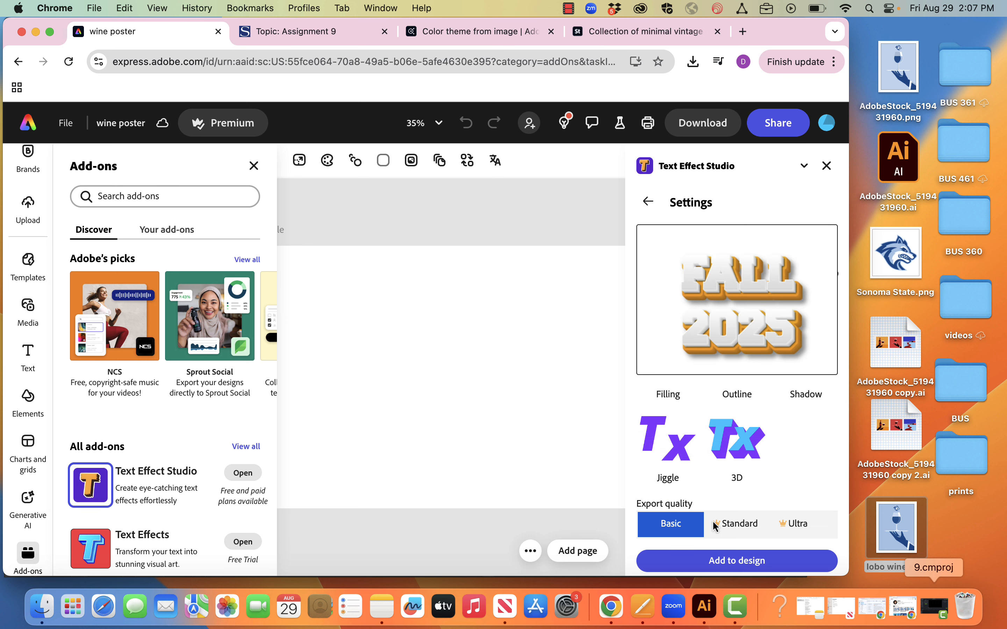
pyautogui.click(727, 562)
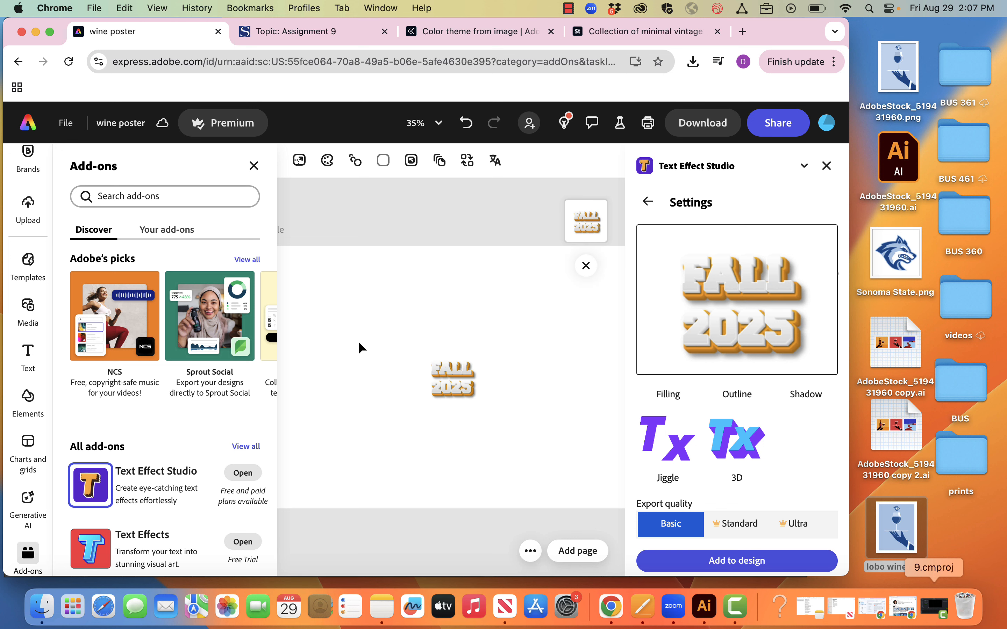
pyautogui.click(827, 166)
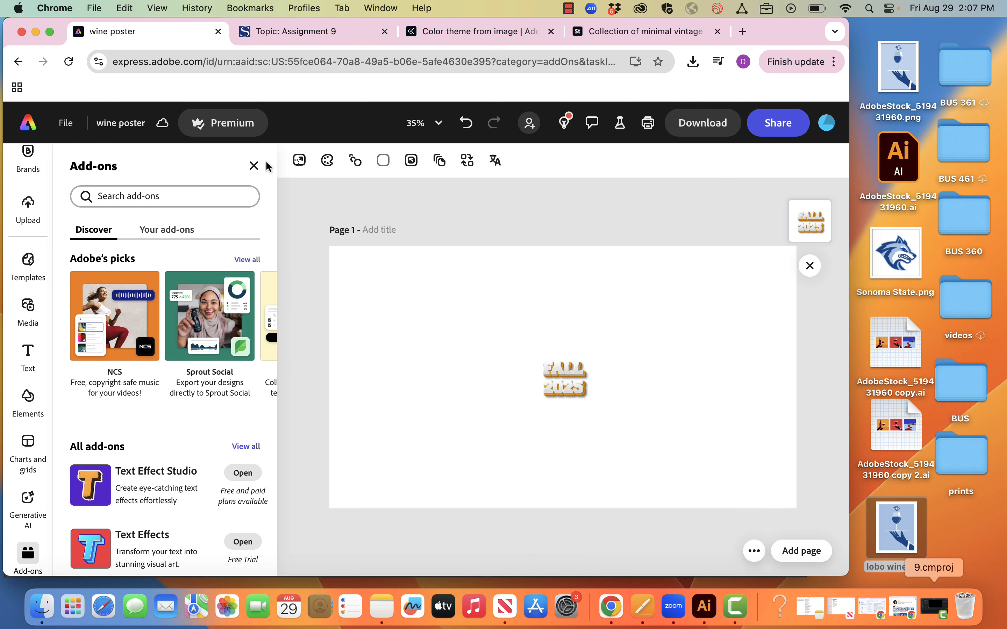
# Close the add-ons list, then enlarge the FALL 2025 image to nearly the full page height on the left part of the page
pyautogui.click(254, 166)
pyautogui.moveTo(564, 371); pyautogui.dragTo(577, 249)
pyautogui.moveTo(472, 328); pyautogui.dragTo(495, 313)
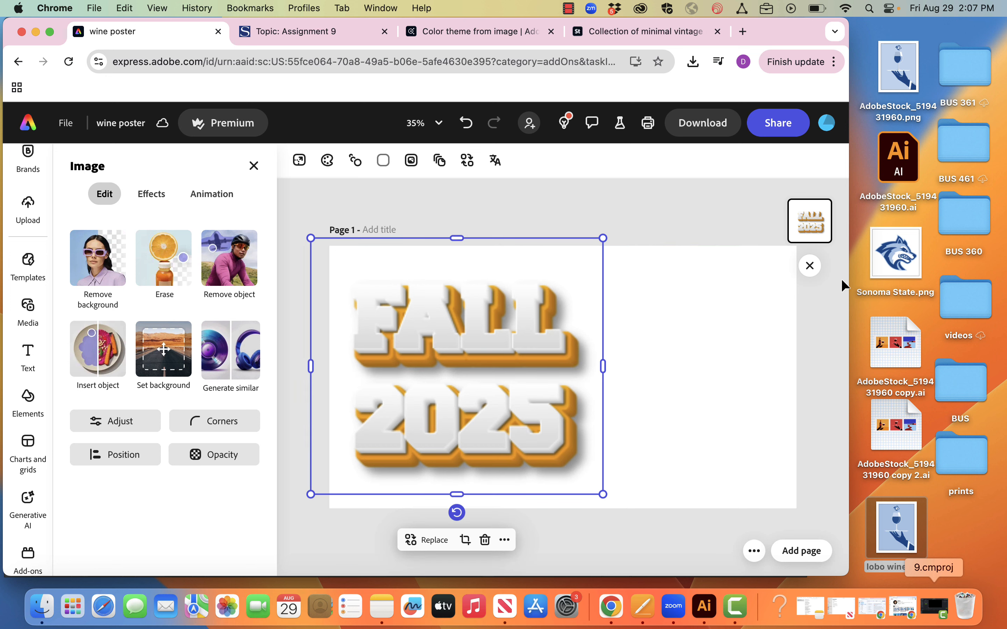
# Place Sonoma State.png from the desktop as a separate image on the blank part of the page beside FALL 2025
pyautogui.moveTo(897, 270); pyautogui.dragTo(703, 365)
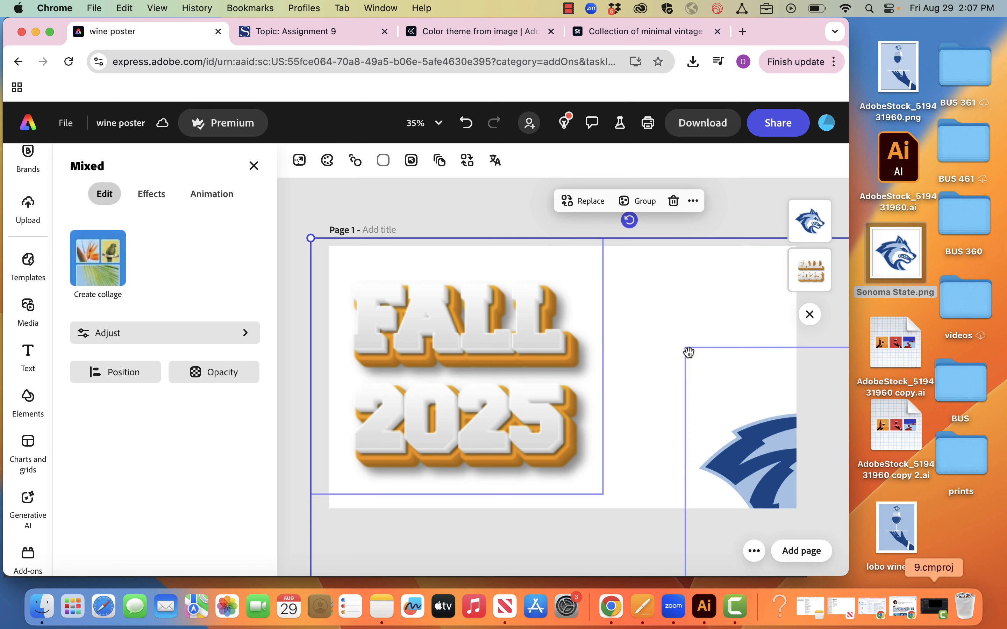
pyautogui.press('super+z')
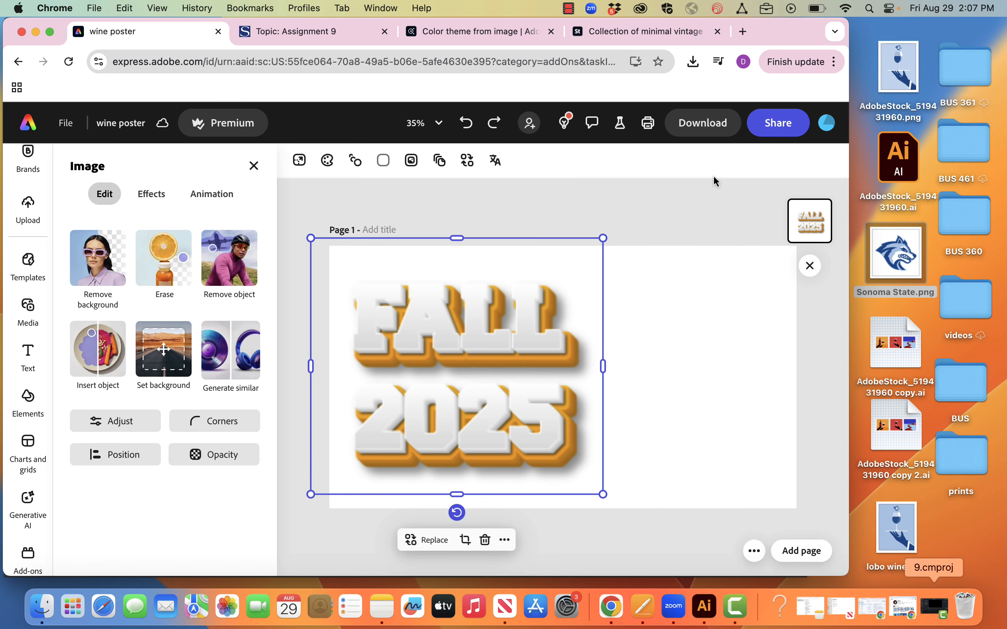
pyautogui.click(693, 208)
pyautogui.moveTo(893, 270); pyautogui.dragTo(684, 360)
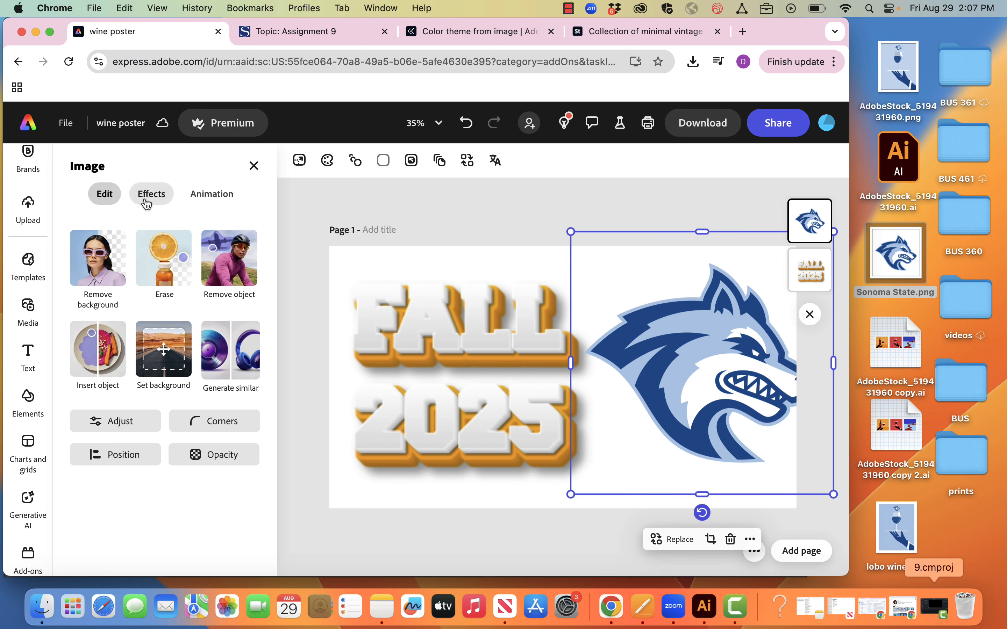
# Apply the Duotone tone effect to the FALL 2025 image and open its color settings
pyautogui.click(406, 352)
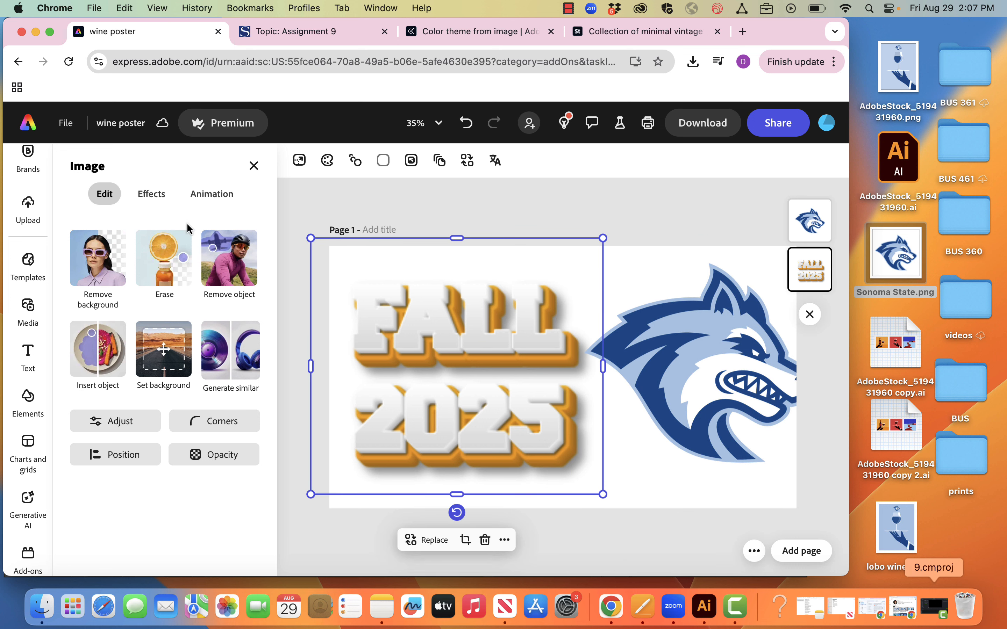
pyautogui.click(213, 455)
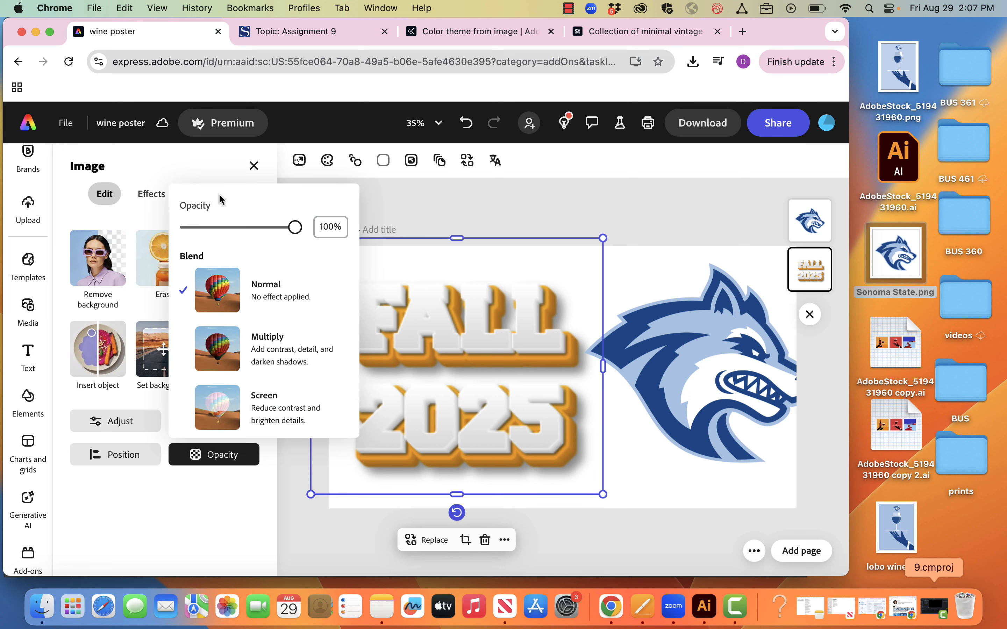
pyautogui.click(208, 164)
pyautogui.click(151, 194)
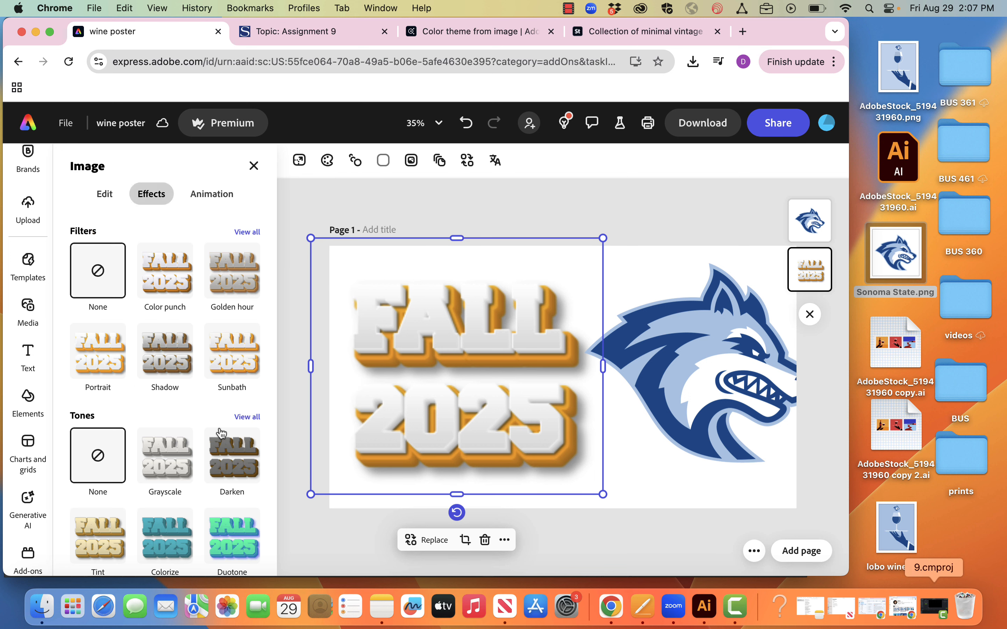
pyautogui.scroll(-1, 231, 501)
pyautogui.scroll(-1, 232, 500)
pyautogui.click(234, 481)
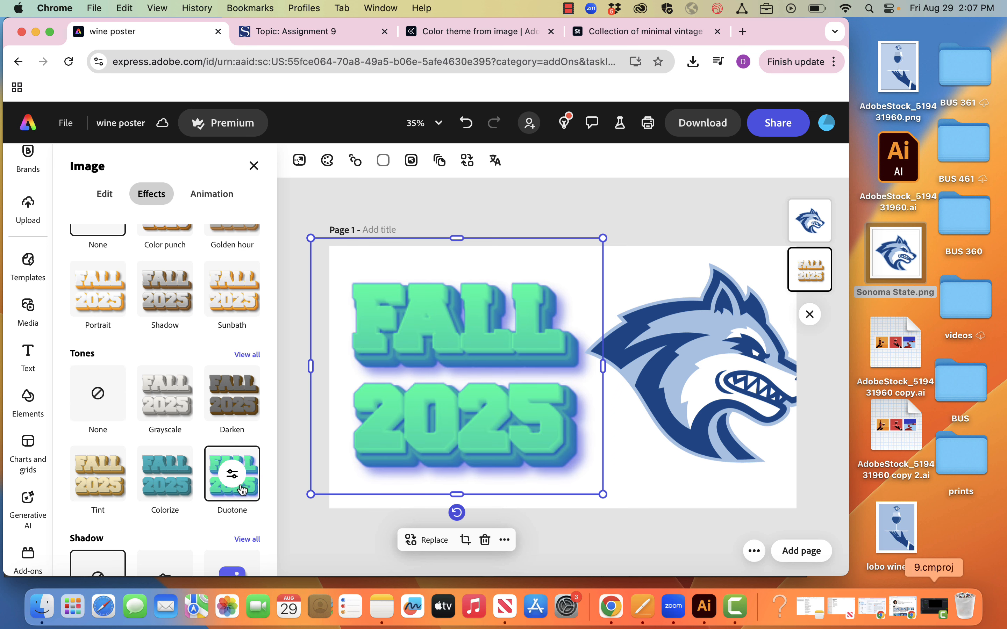
pyautogui.click(233, 477)
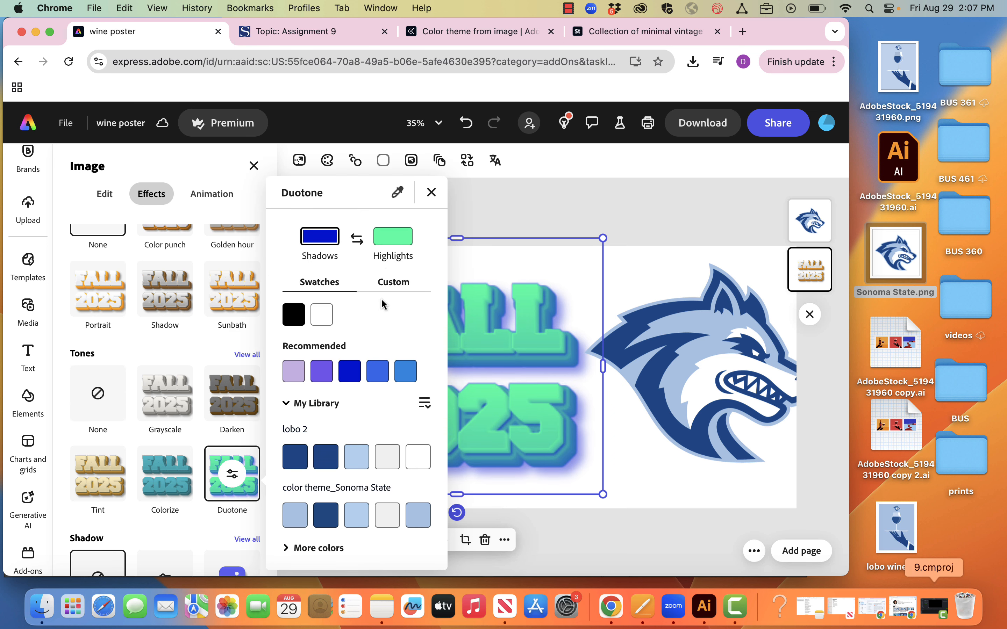
# Sample the duotone colors from the wolf logo: its light blue for the highlights and its dark blue for the shadows
pyautogui.click(396, 240)
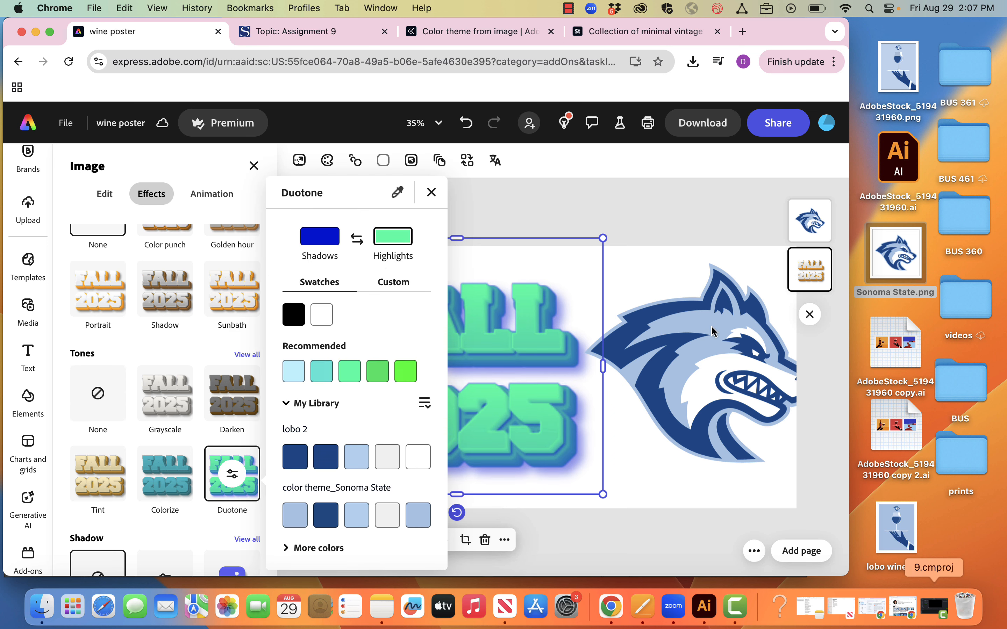
pyautogui.click(397, 192)
pyautogui.click(701, 322)
pyautogui.click(324, 236)
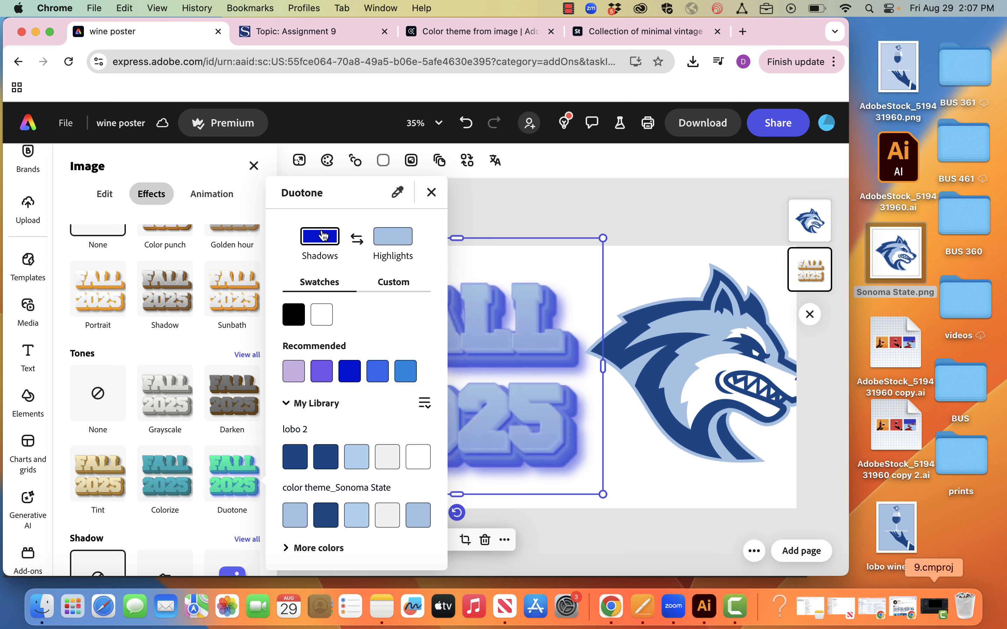
pyautogui.click(399, 194)
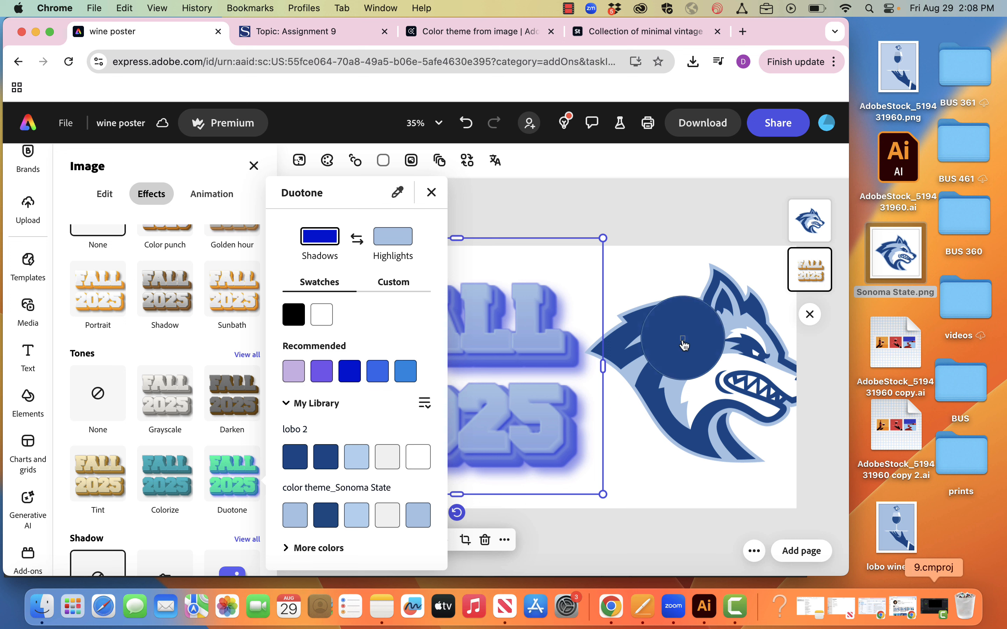
pyautogui.click(685, 345)
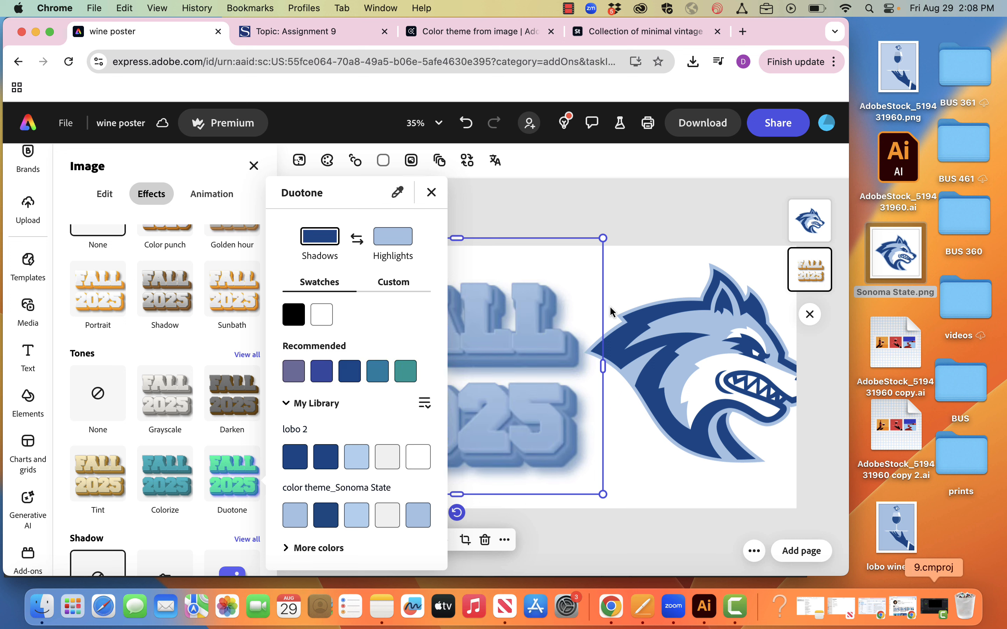
# Change the duotone highlights to white sampled from the wolf logo and close the Duotone settings
pyautogui.click(394, 236)
pyautogui.click(399, 196)
pyautogui.click(710, 402)
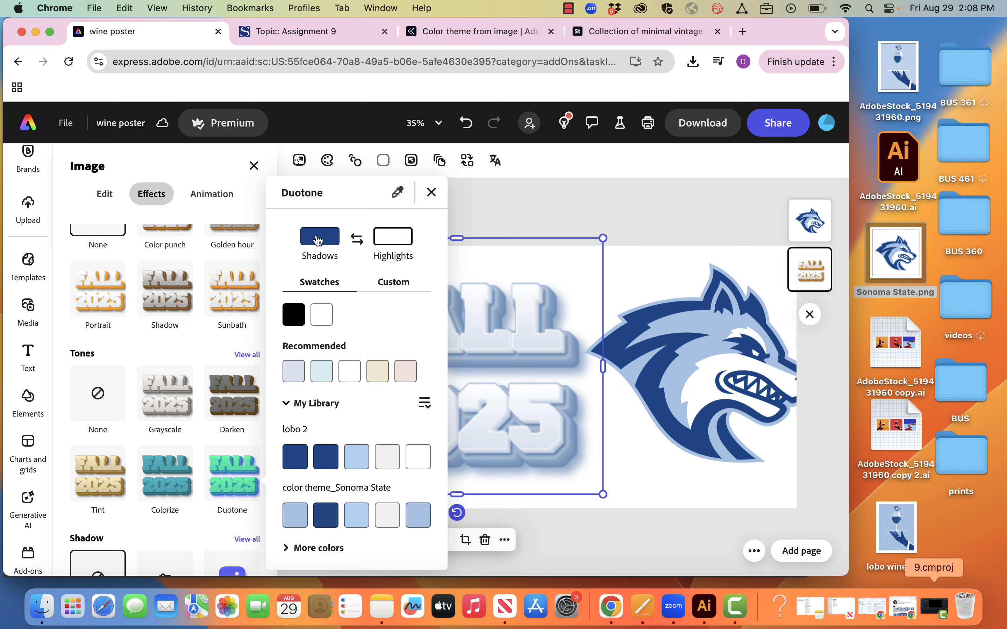
pyautogui.click(431, 193)
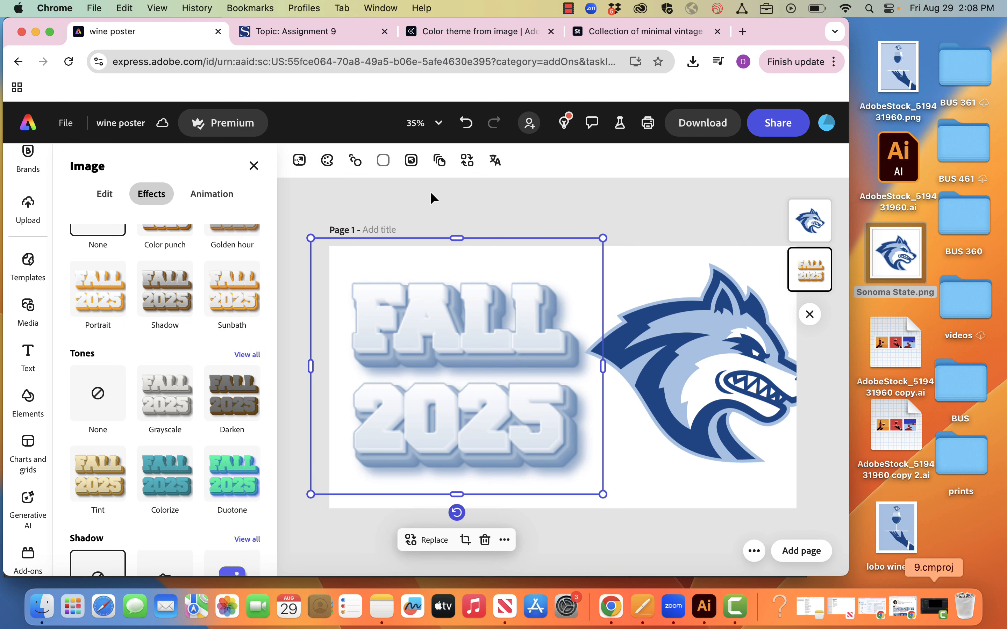
pyautogui.click(457, 206)
# Adjust the FALL 2025 image to contrast 48, brightness -100 and shadows -100
pyautogui.click(468, 331)
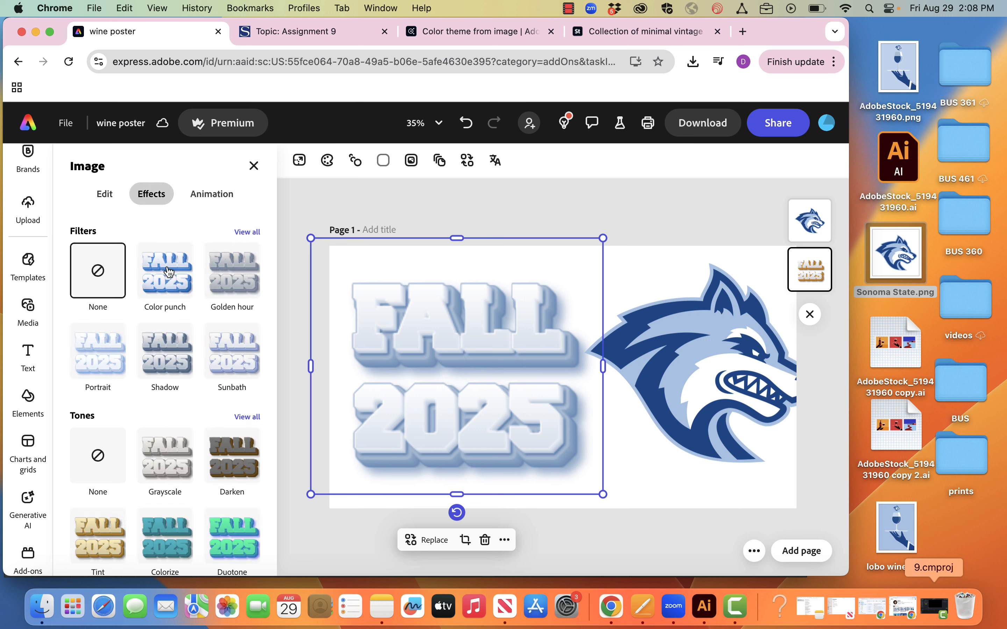
pyautogui.click(119, 194)
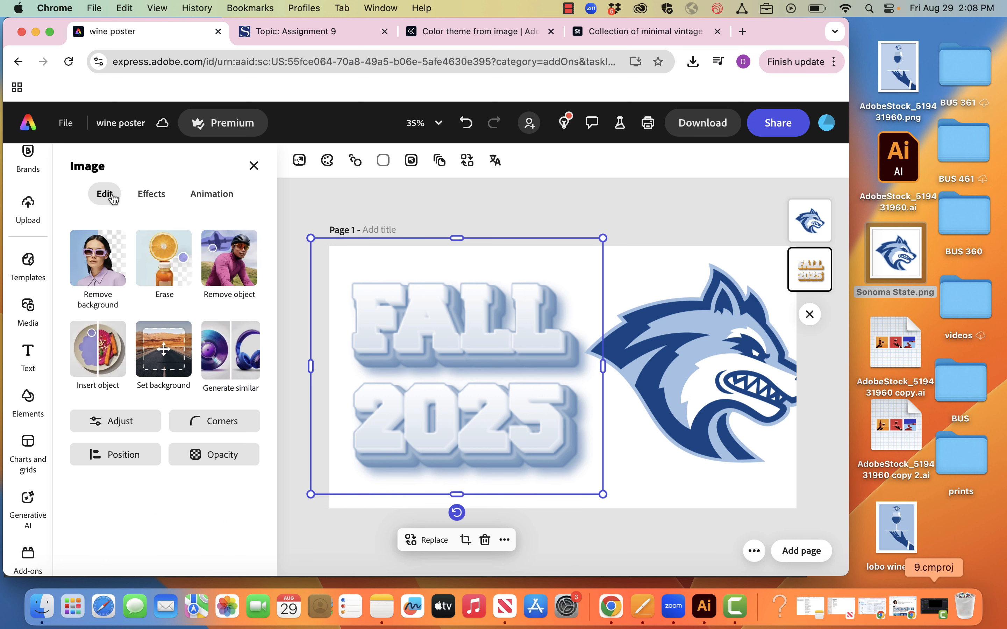
pyautogui.click(136, 422)
pyautogui.moveTo(144, 260); pyautogui.dragTo(179, 262)
pyautogui.moveTo(145, 308); pyautogui.dragTo(2, 314)
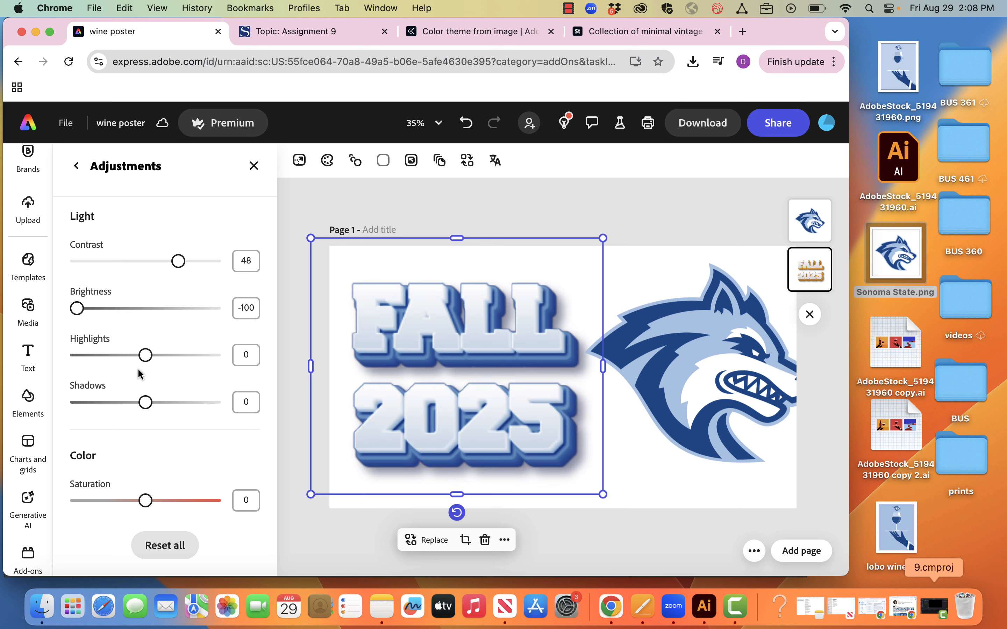
pyautogui.moveTo(147, 402); pyautogui.dragTo(4, 413)
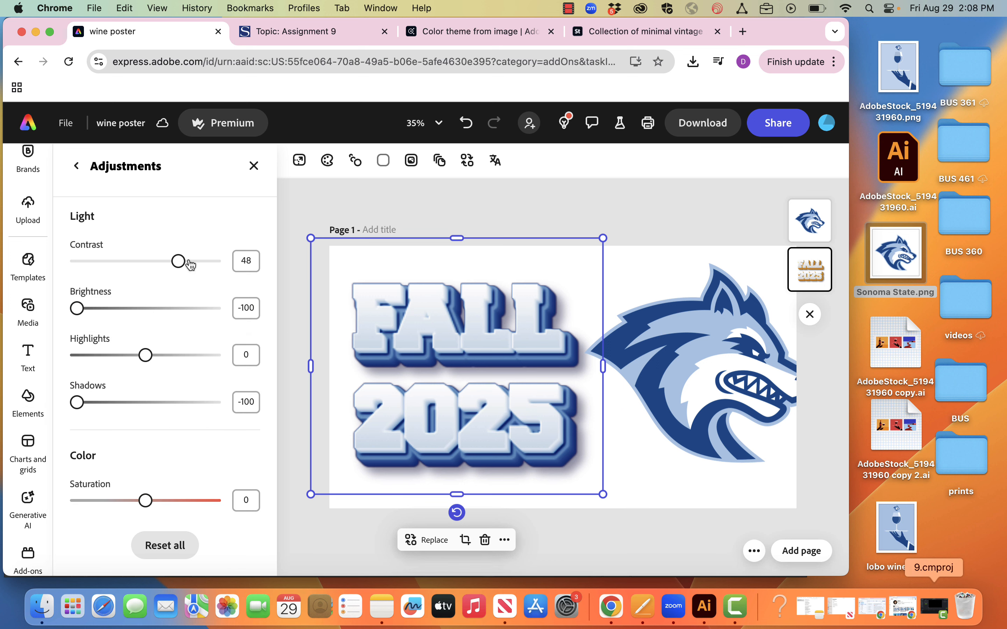
# Raise the FALL 2025 image's highlights past 30, keep its brightness at the minimum, and deselect the image
pyautogui.moveTo(145, 354); pyautogui.dragTo(170, 354)
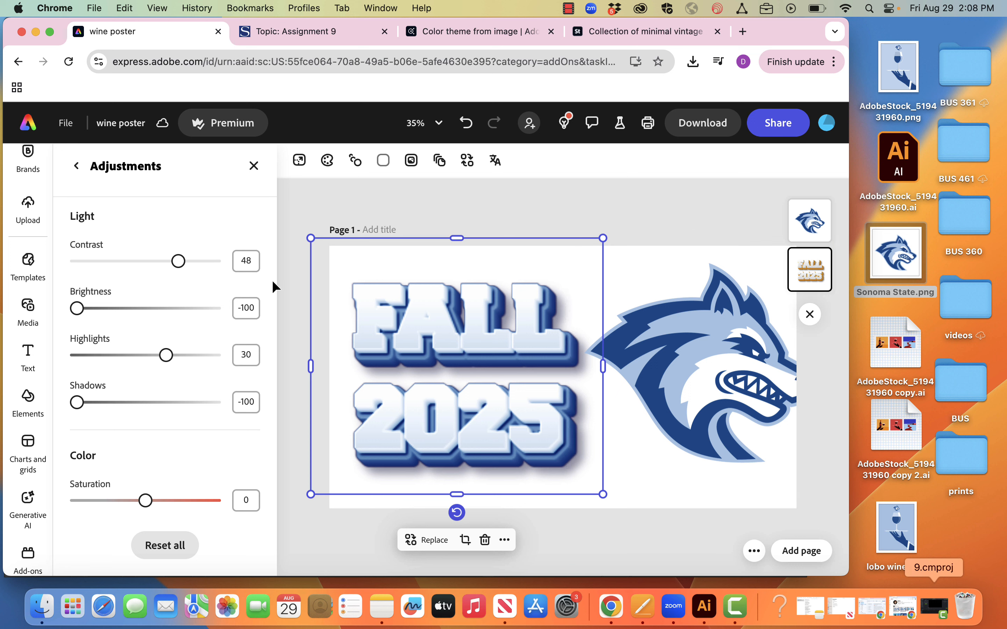
pyautogui.moveTo(77, 308)
pyautogui.mouseDown()
pyautogui.moveTo(109, 310)
pyautogui.moveTo(70, 319)
pyautogui.mouseUp()
pyautogui.moveTo(173, 357)
pyautogui.mouseDown()
pyautogui.moveTo(197, 357)
pyautogui.moveTo(186, 359)
pyautogui.mouseUp()
pyautogui.click(461, 221)
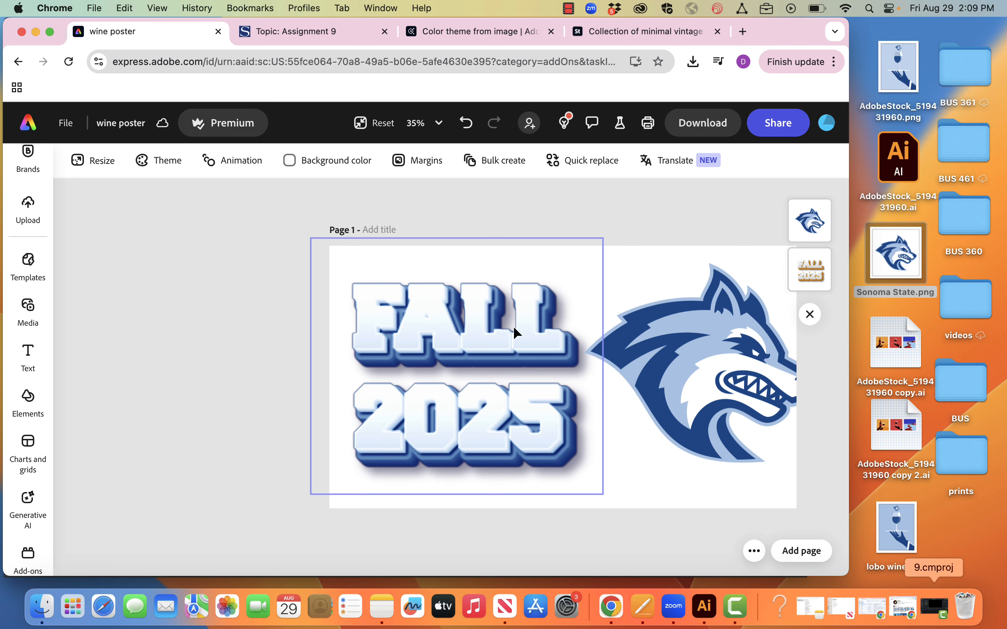
# Delete the wolf logo and place lobo wine.png in its spot, enlarged to nearly the page height beside FALL 2025
pyautogui.click(707, 367)
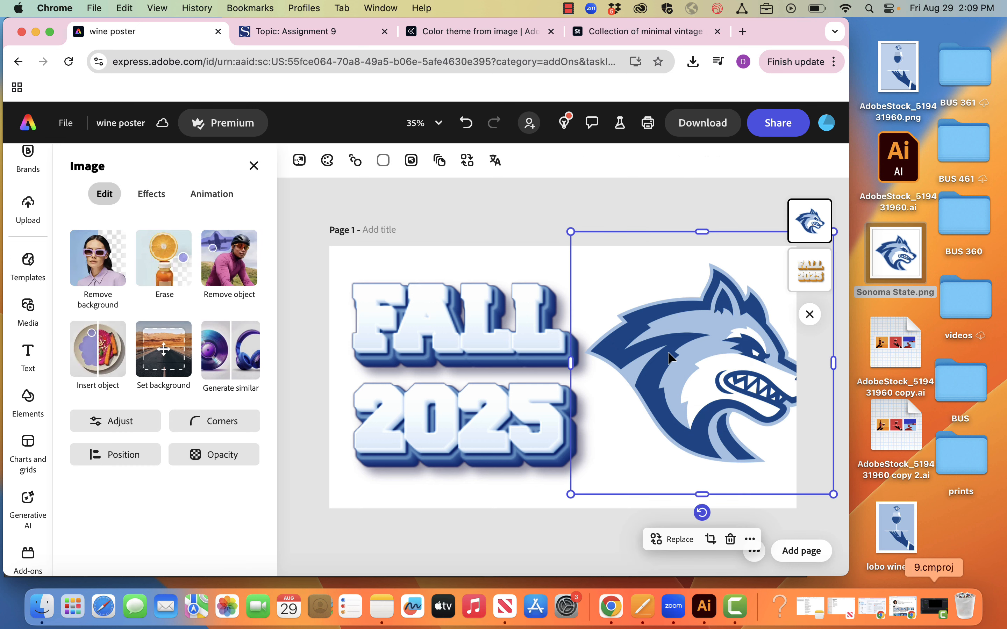
pyautogui.press('Delete')
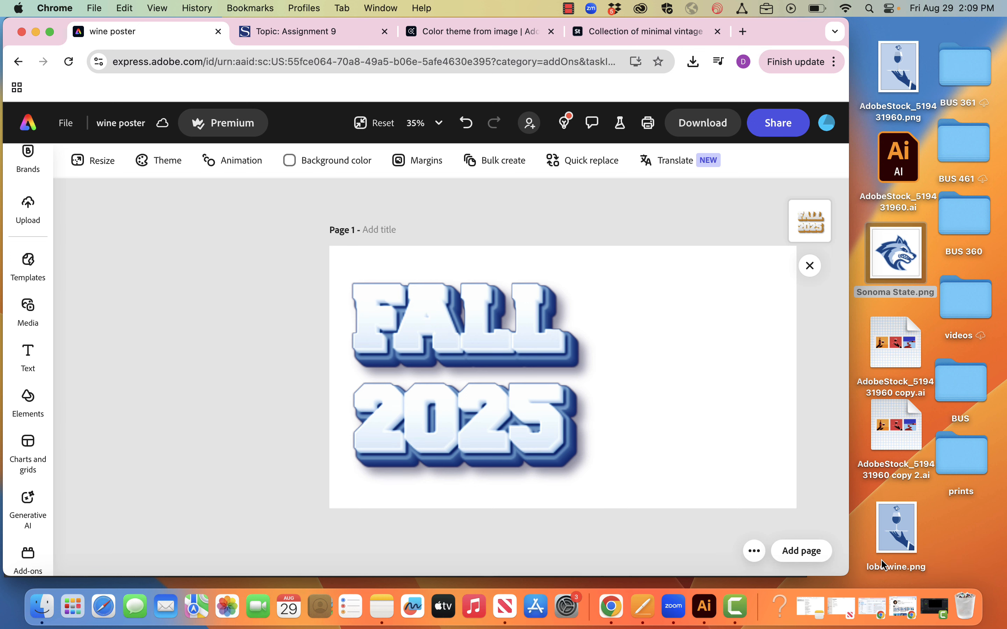
pyautogui.moveTo(885, 557); pyautogui.dragTo(689, 425)
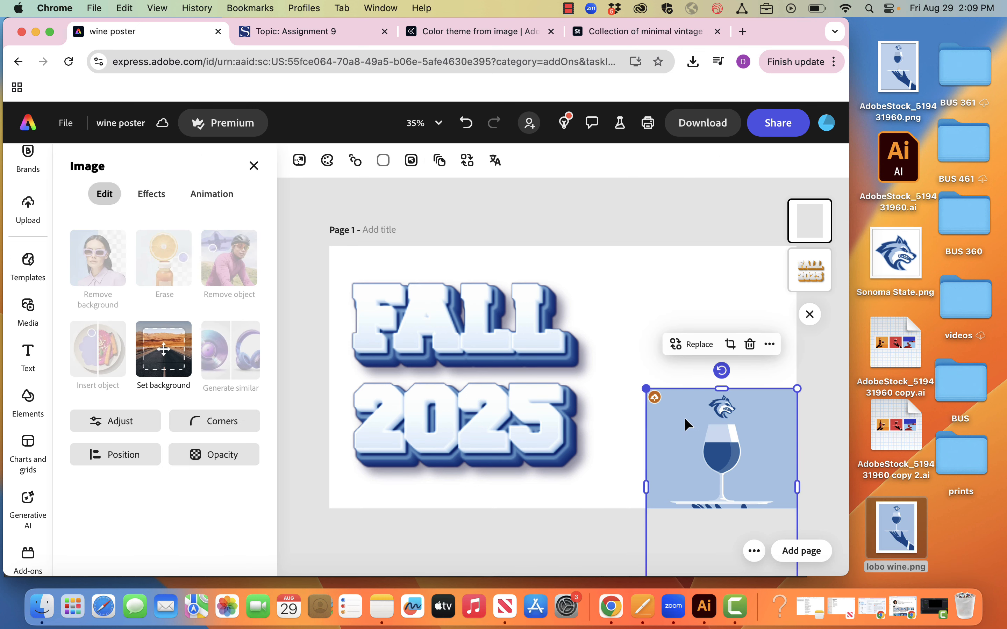
pyautogui.moveTo(724, 478); pyautogui.dragTo(679, 367)
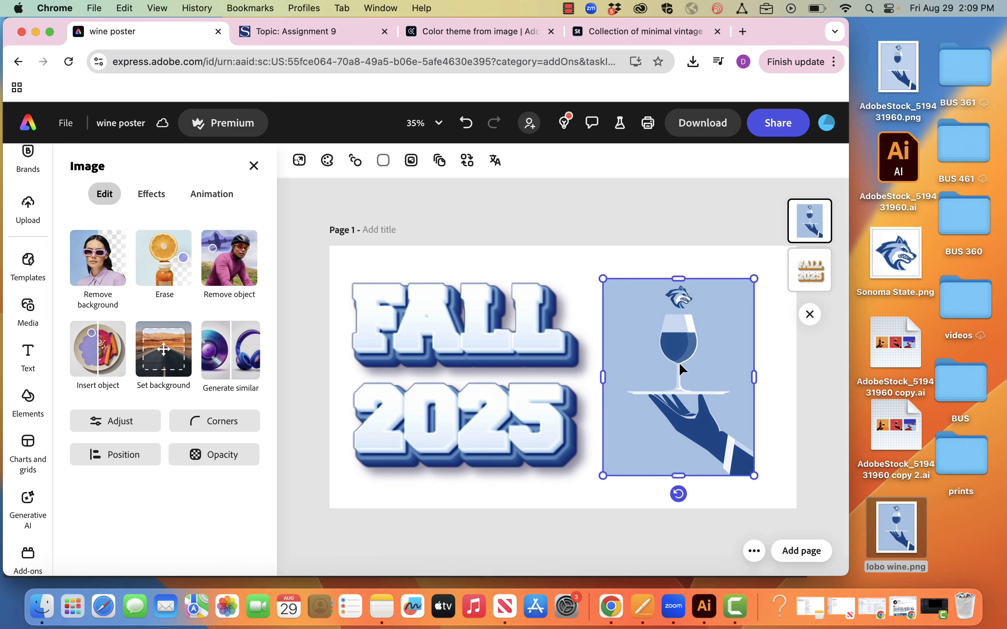
pyautogui.moveTo(757, 279); pyautogui.dragTo(776, 269)
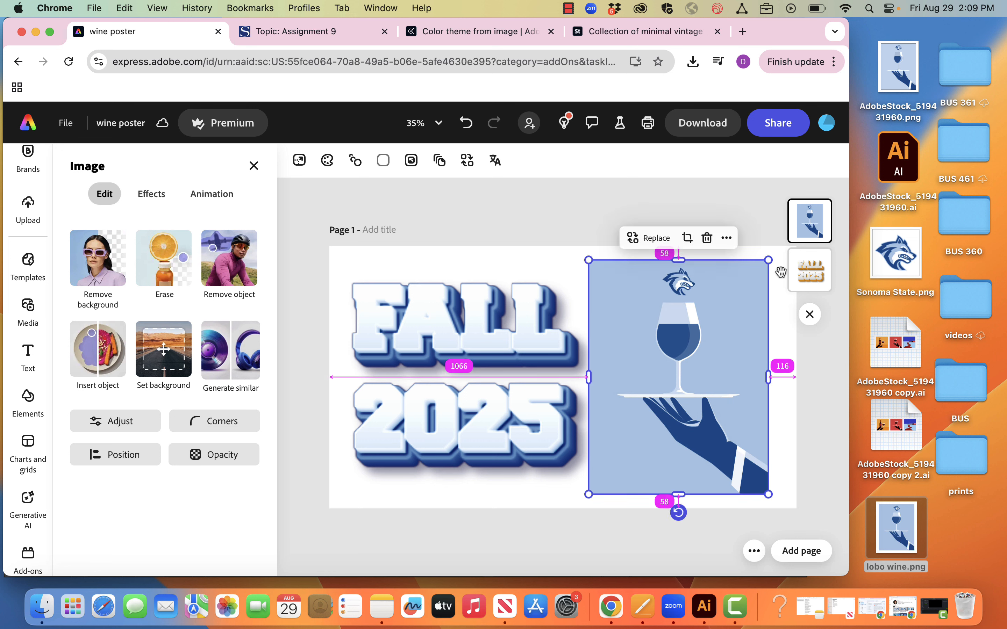
pyautogui.moveTo(722, 329); pyautogui.dragTo(728, 321)
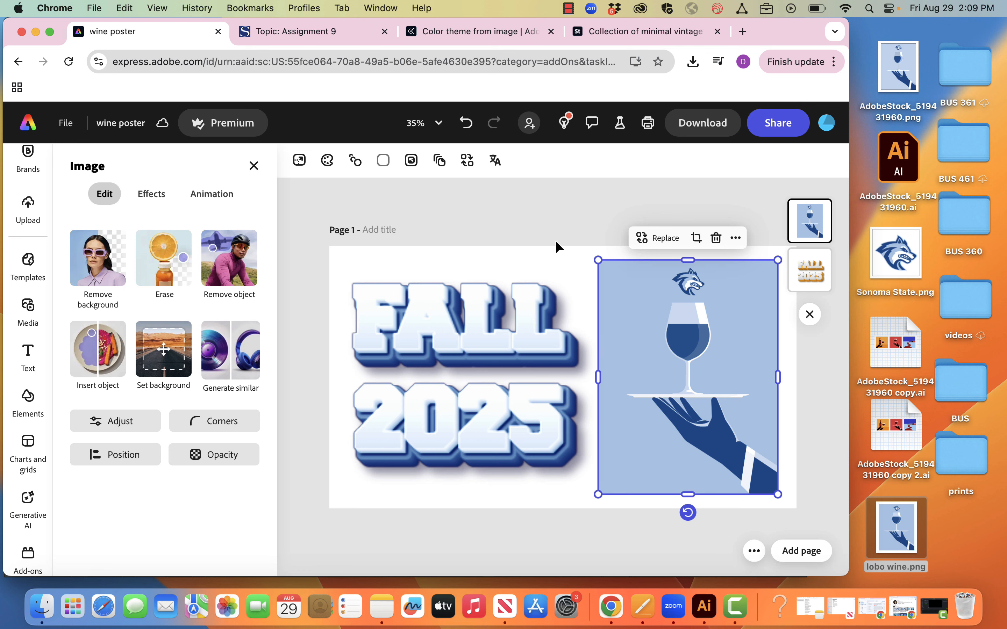
pyautogui.click(547, 226)
pyautogui.click(603, 266)
pyautogui.click(254, 166)
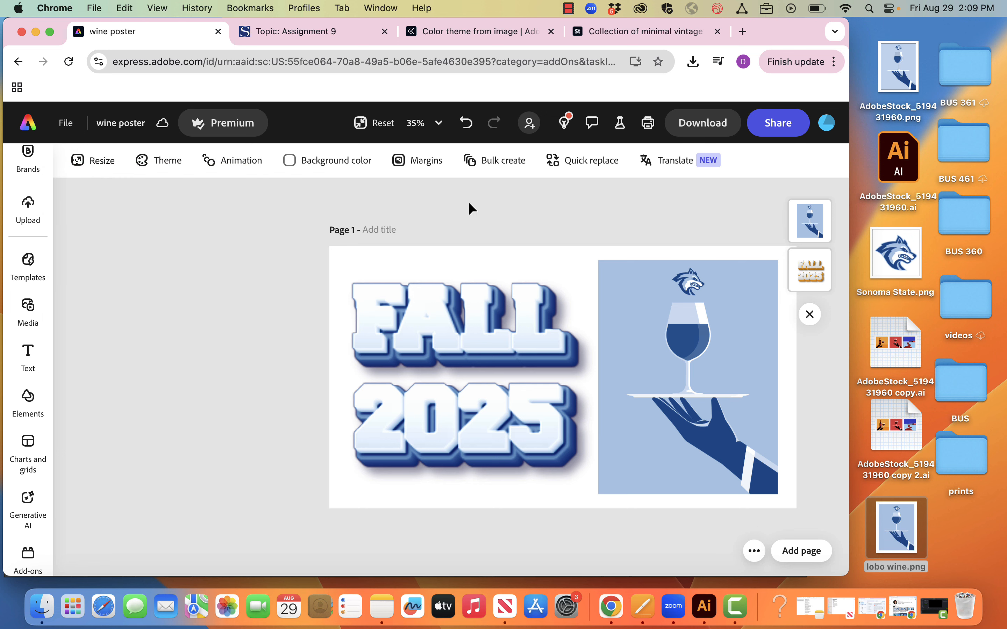
# Add all three pages of the saved poster file to the design as pages and open page 2 for editing
pyautogui.scroll(3, 28, 366)
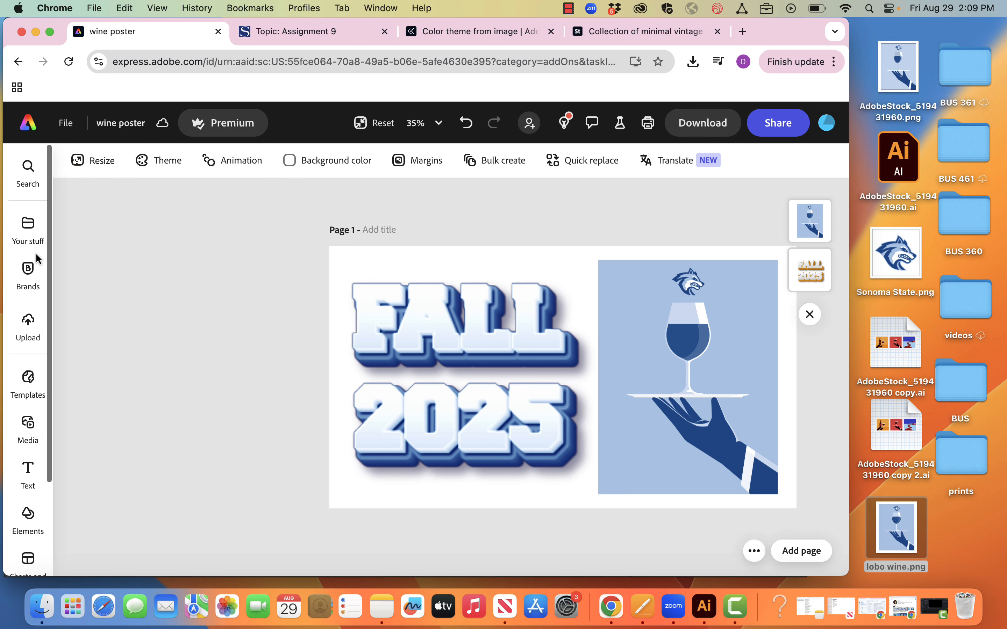
pyautogui.click(28, 227)
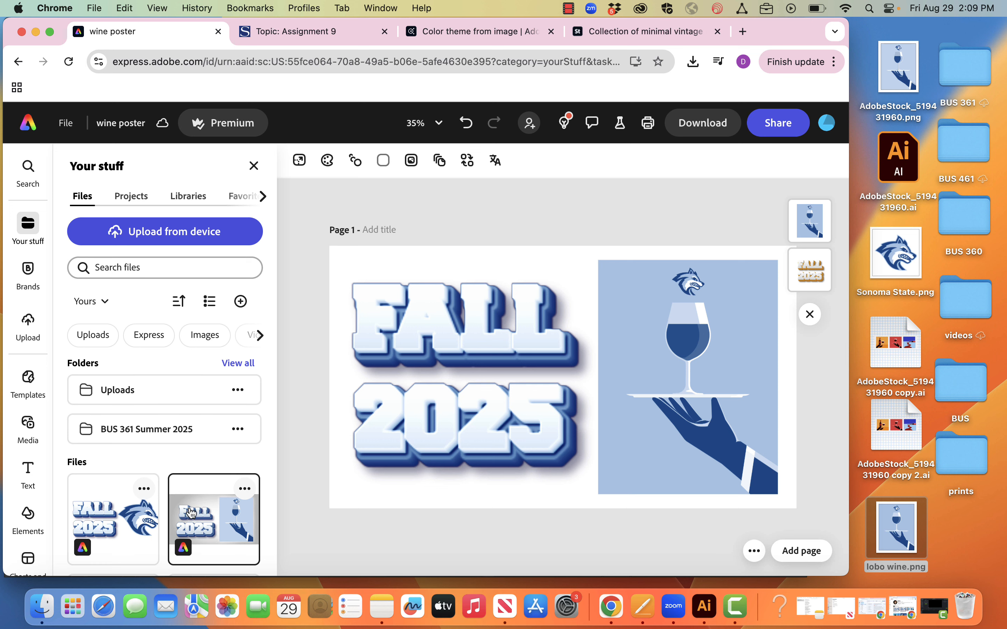
pyautogui.click(202, 516)
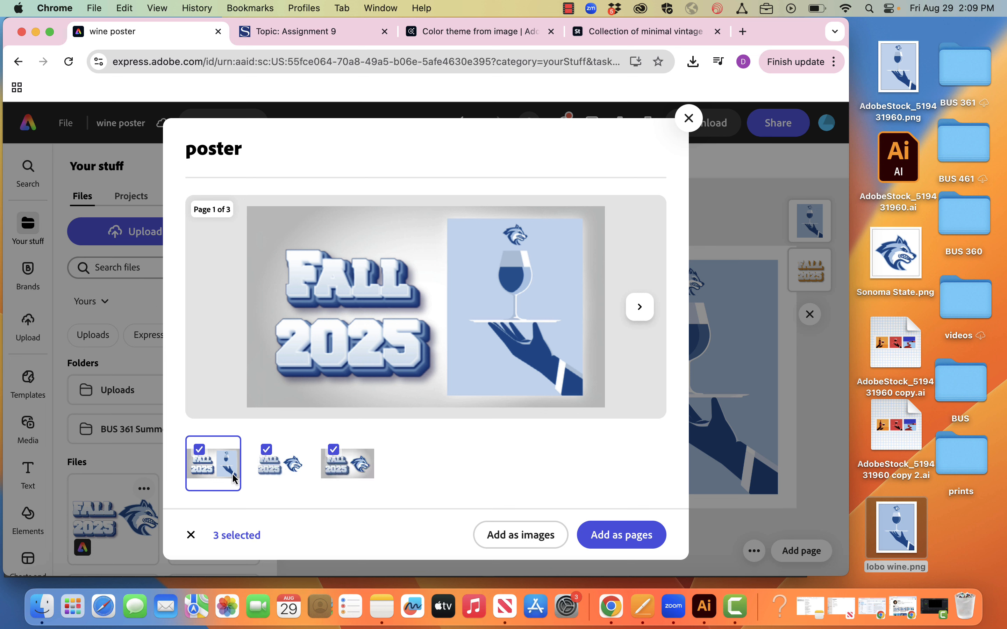
pyautogui.click(356, 476)
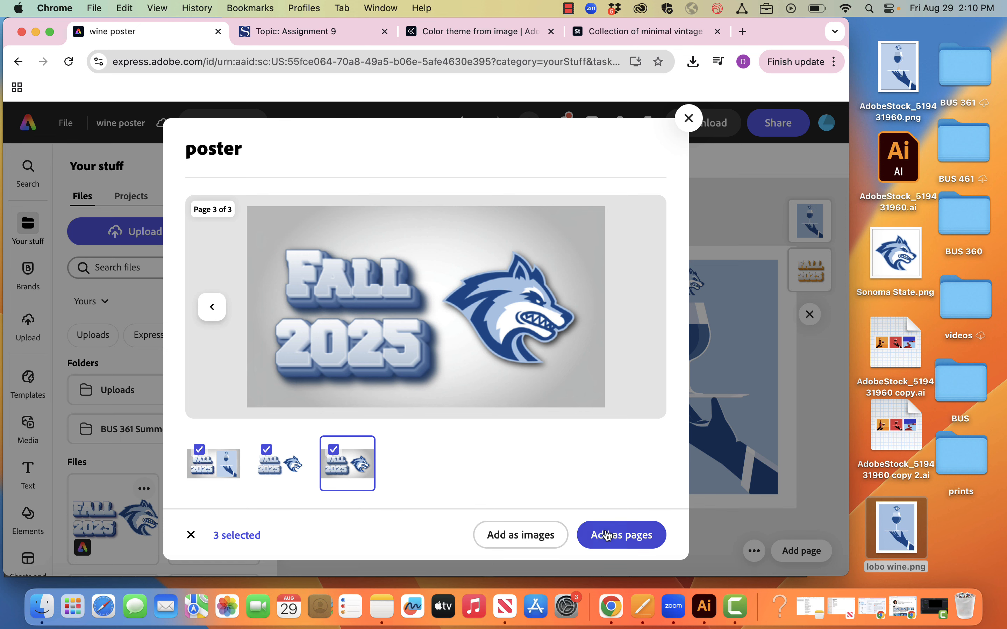
pyautogui.click(611, 541)
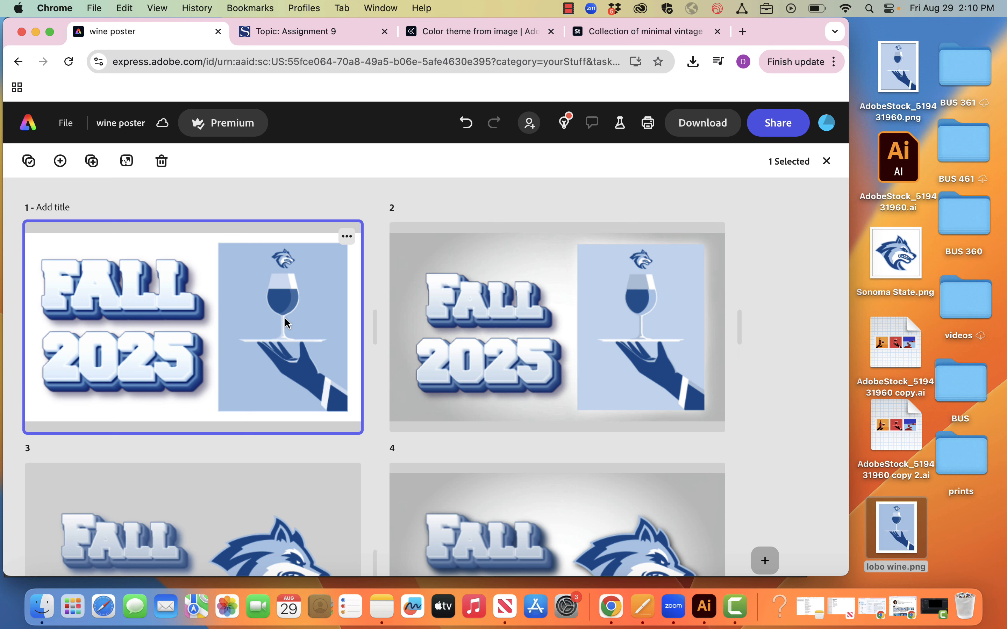
pyautogui.click(451, 291)
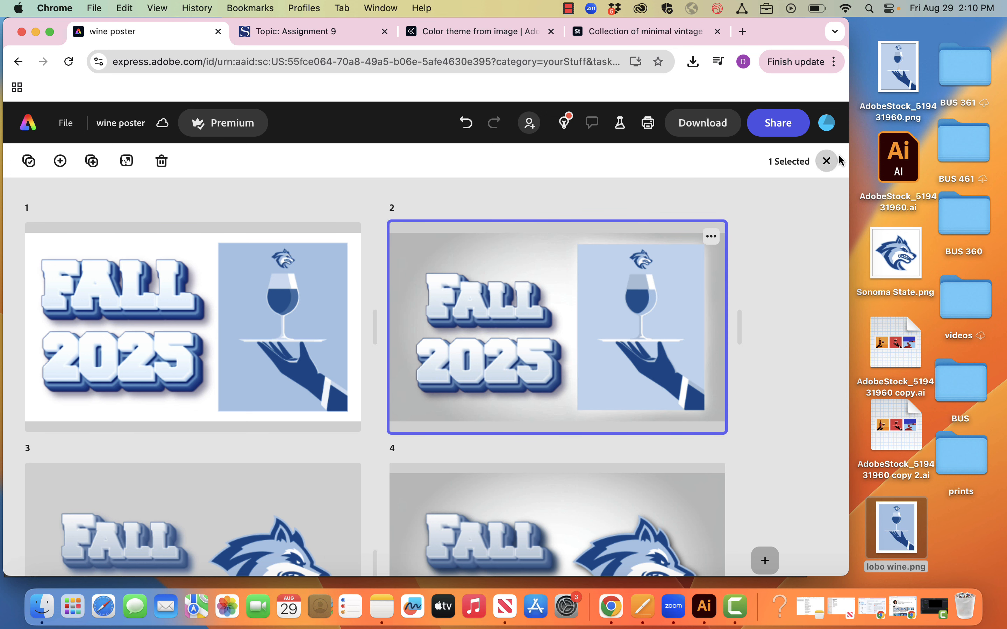
pyautogui.click(827, 162)
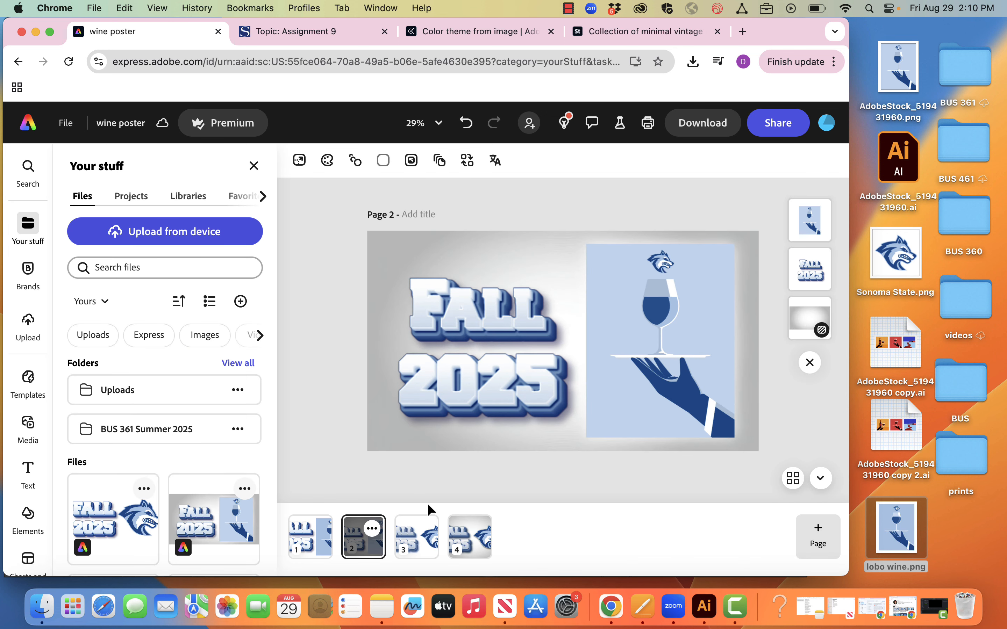
# Open page 1 of the wine poster for editing and leave its background deselected
pyautogui.click(469, 449)
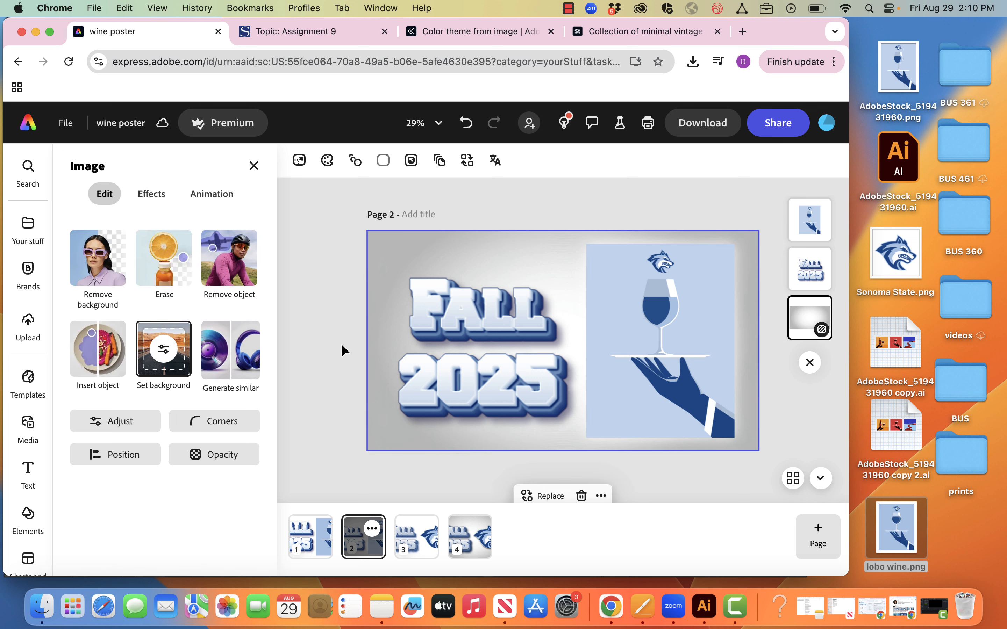
pyautogui.click(308, 539)
pyautogui.click(393, 367)
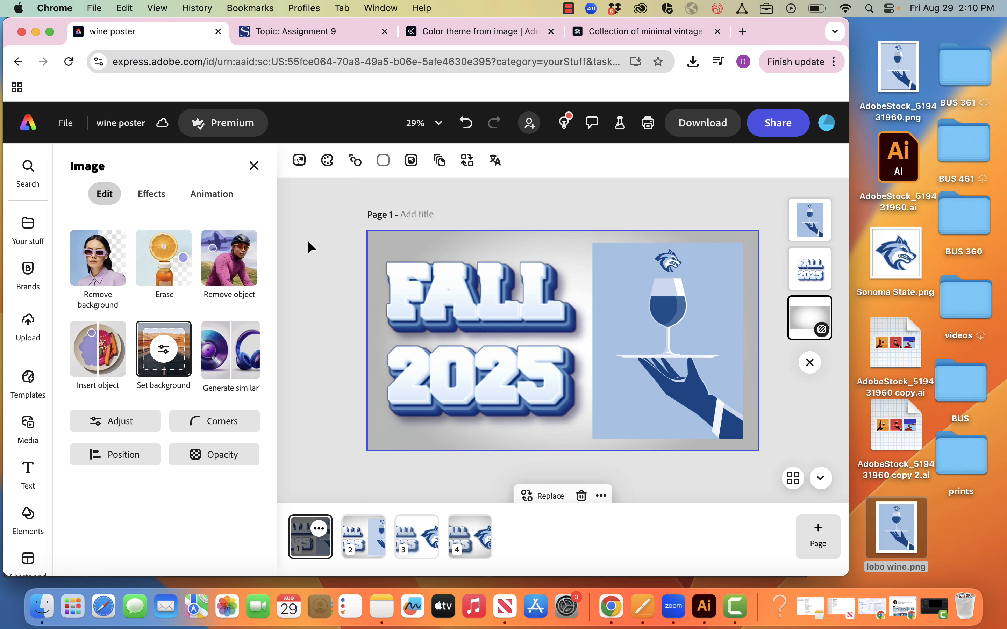
pyautogui.click(316, 319)
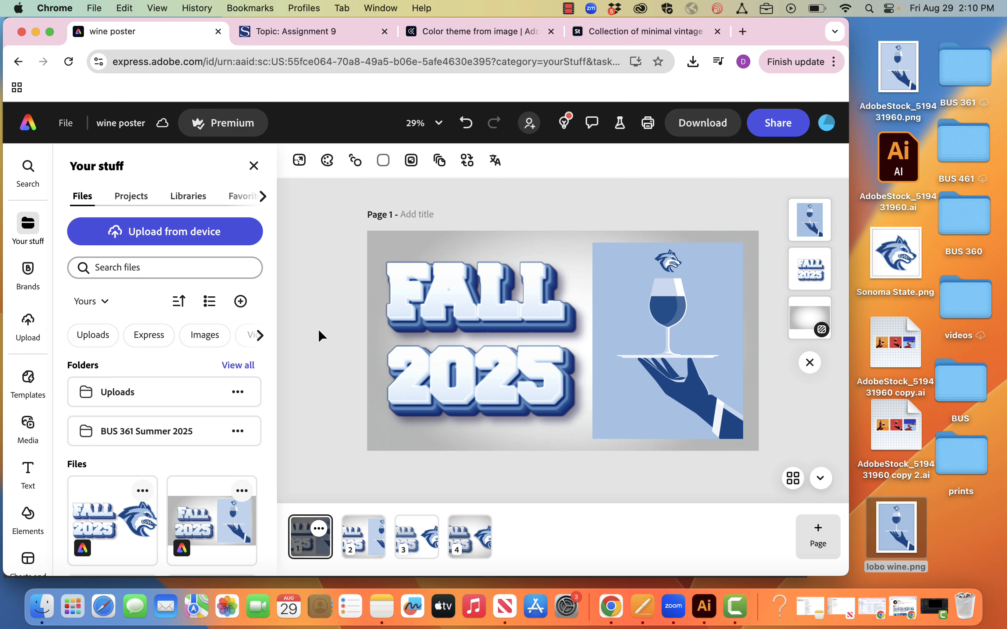
# Apply a Glow shadow to the wine artwork image on page 1, recolor the shadow white, and deselect the image
pyautogui.click(712, 289)
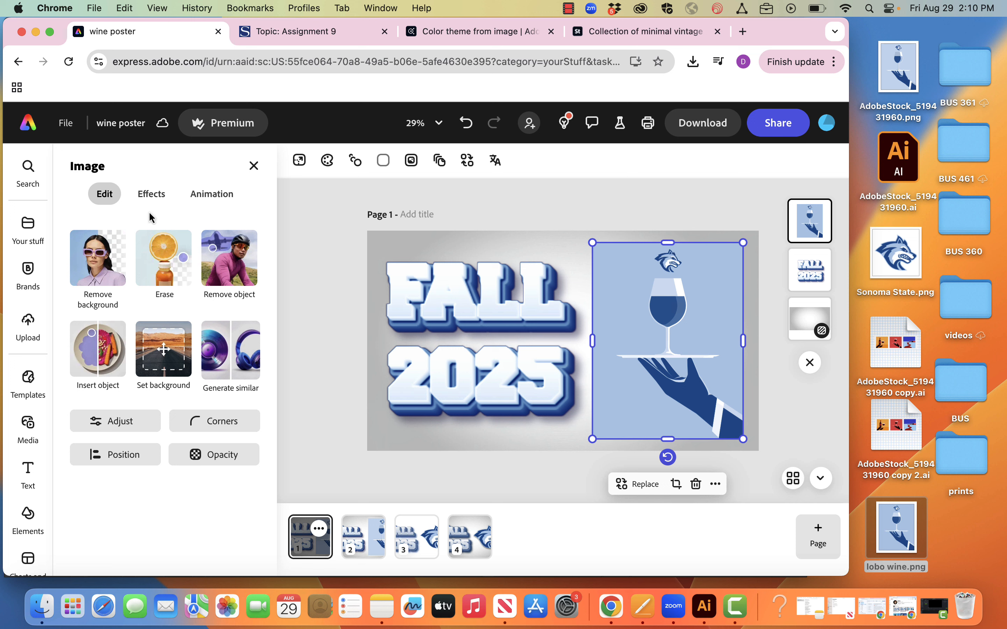
pyautogui.click(152, 199)
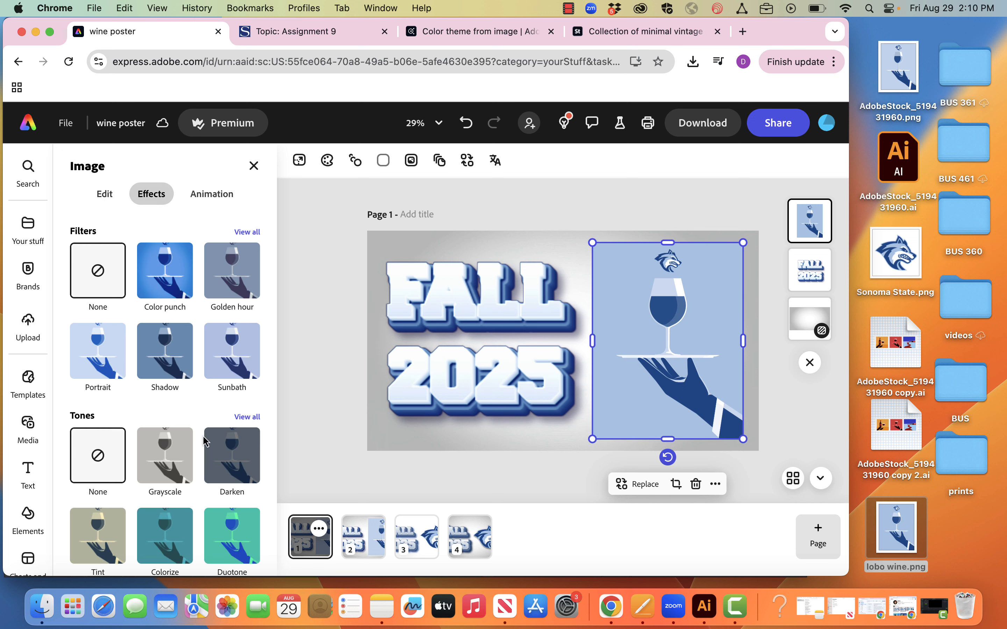
pyautogui.scroll(-3, 204, 473)
pyautogui.scroll(-5, 204, 474)
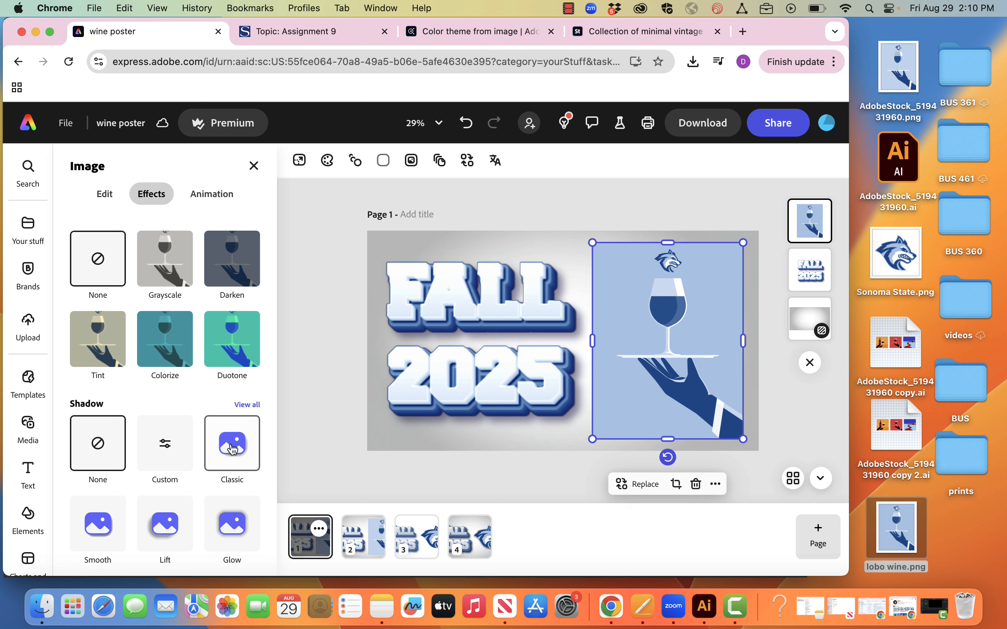
pyautogui.click(225, 527)
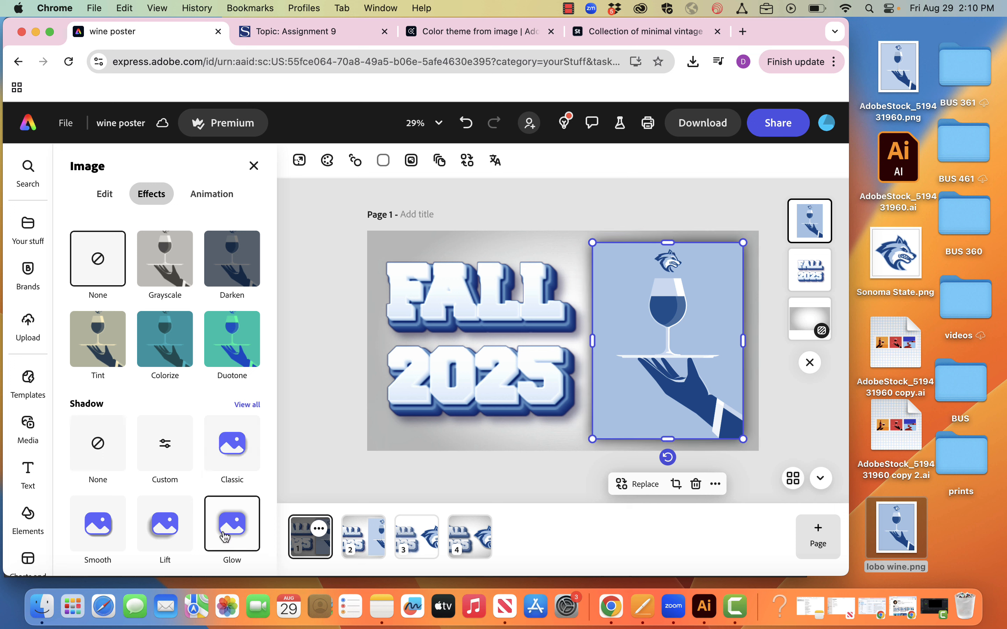
pyautogui.click(160, 440)
pyautogui.click(232, 402)
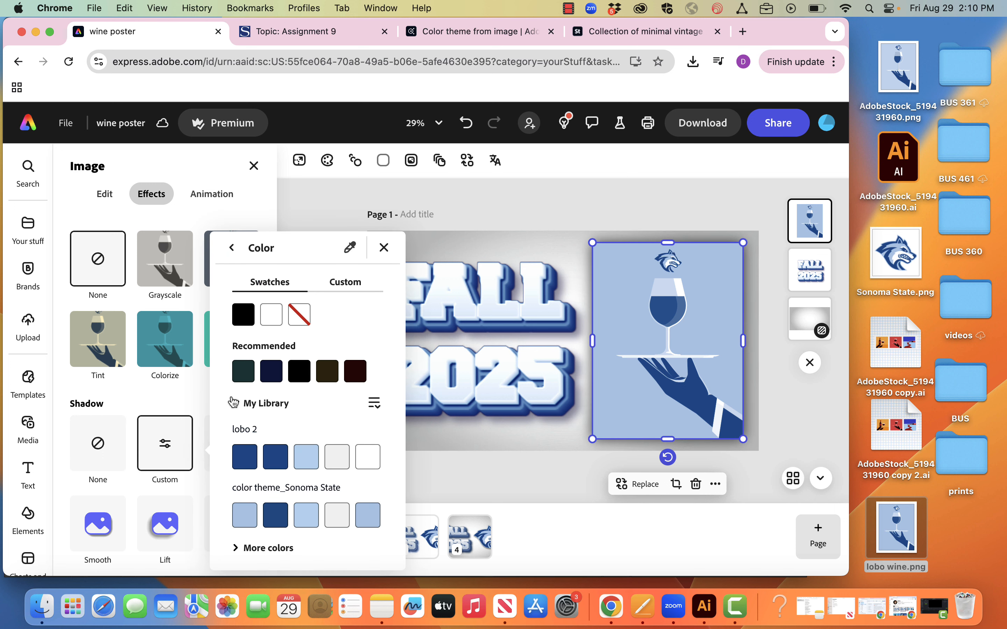
pyautogui.click(273, 317)
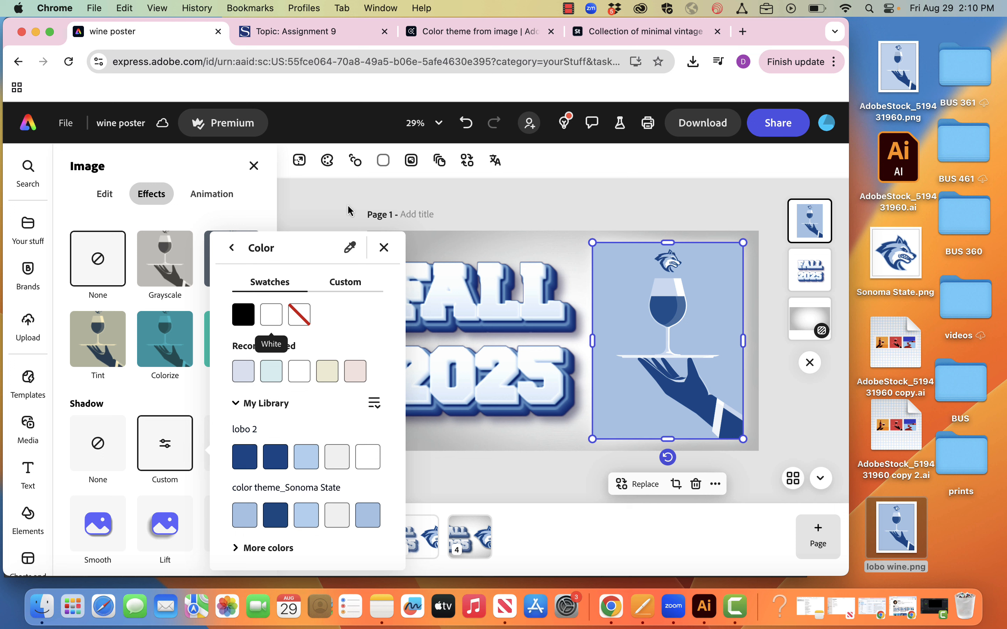
pyautogui.click(383, 247)
pyautogui.click(529, 197)
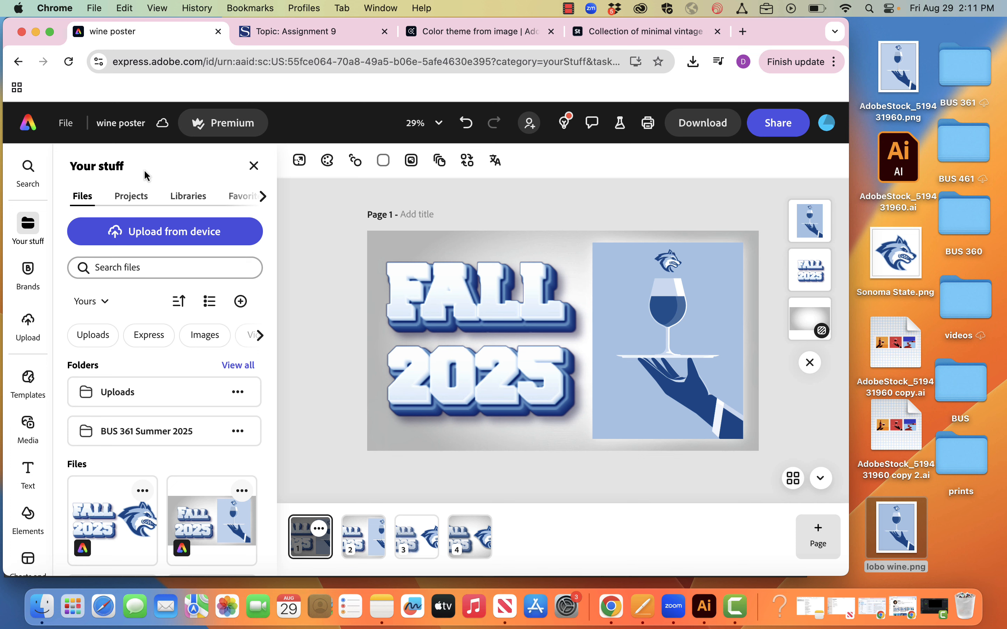
# From the Adobe Express home page, try to convert AdobeStock_519431960 copy.ai to an Adobe Express file
pyautogui.click(28, 125)
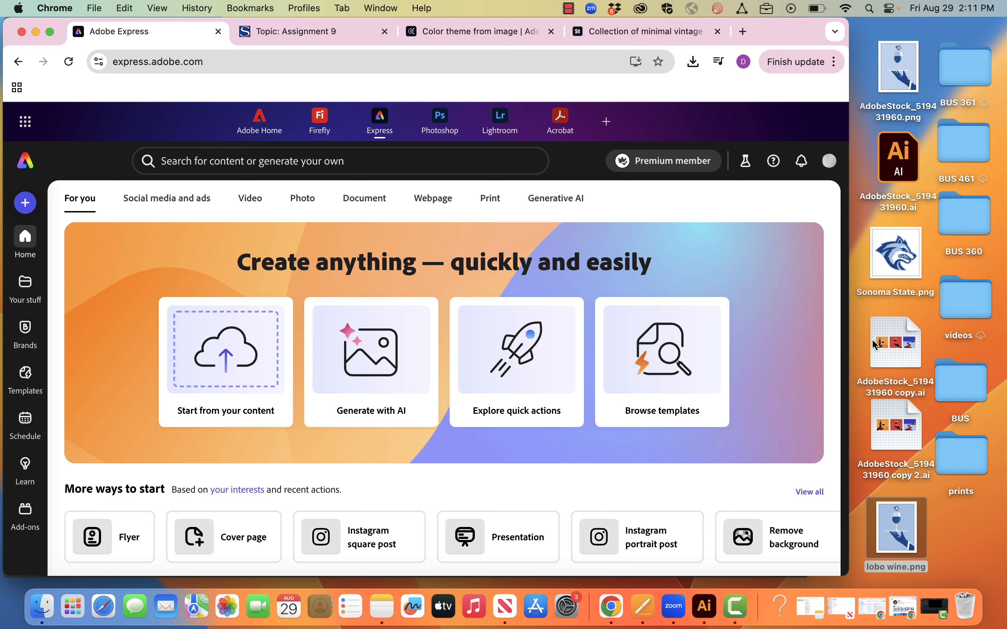
pyautogui.moveTo(901, 348); pyautogui.dragTo(219, 361)
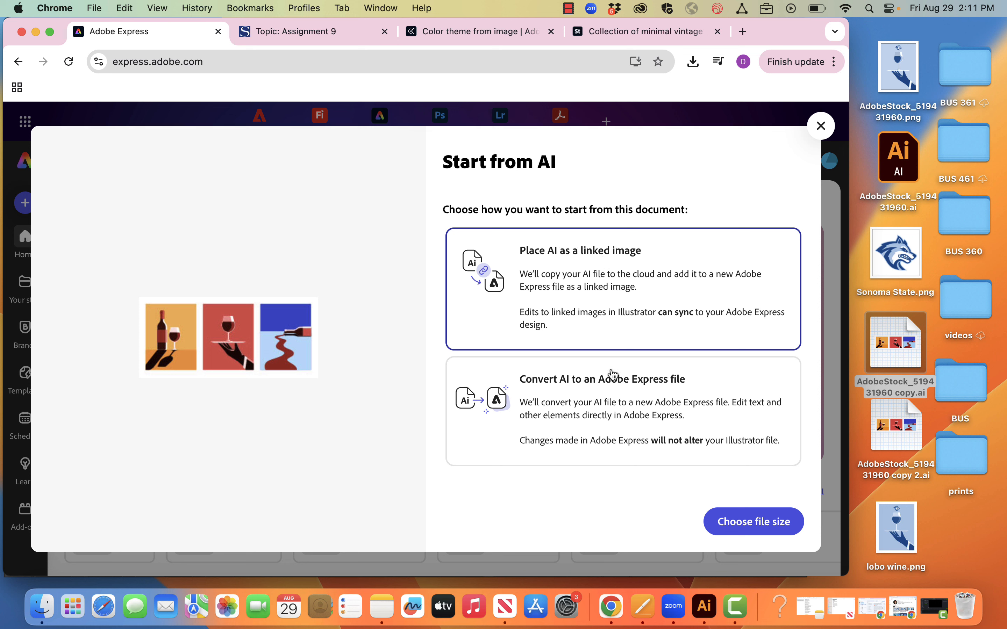
pyautogui.click(573, 401)
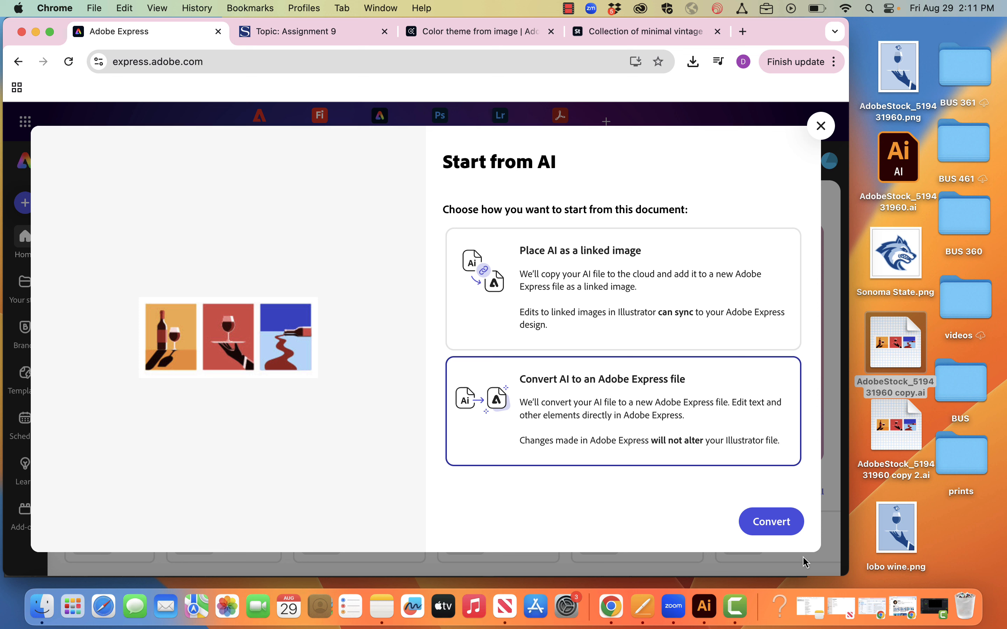
pyautogui.click(778, 521)
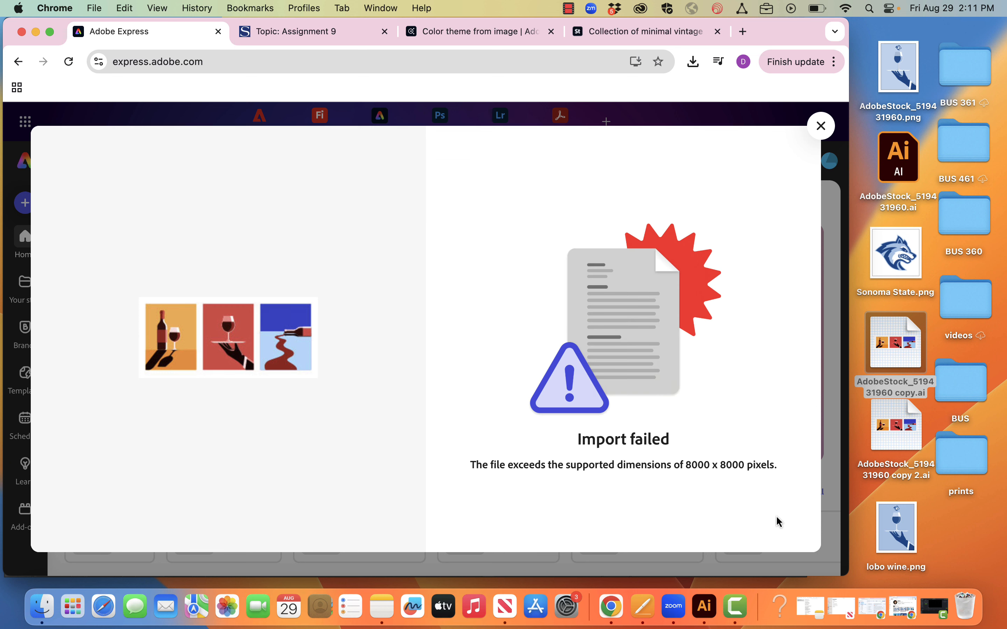
pyautogui.click(822, 127)
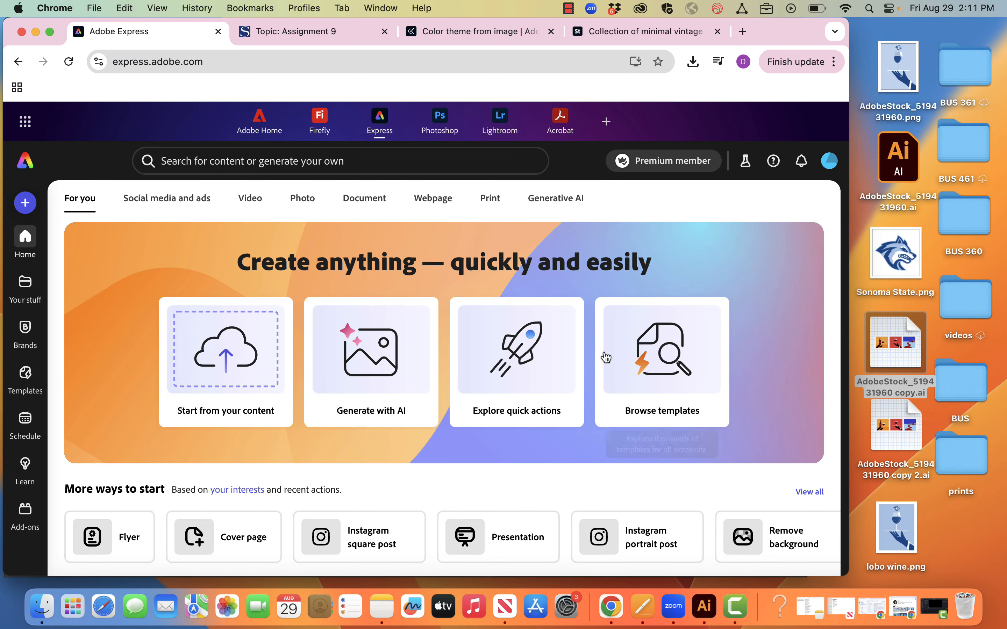
# Open AdobeStock_519431960 copy.ai in Illustrator and delete the orange bottle group, the blue spill group and the white background rectangle
pyautogui.doubleClick(895, 346)
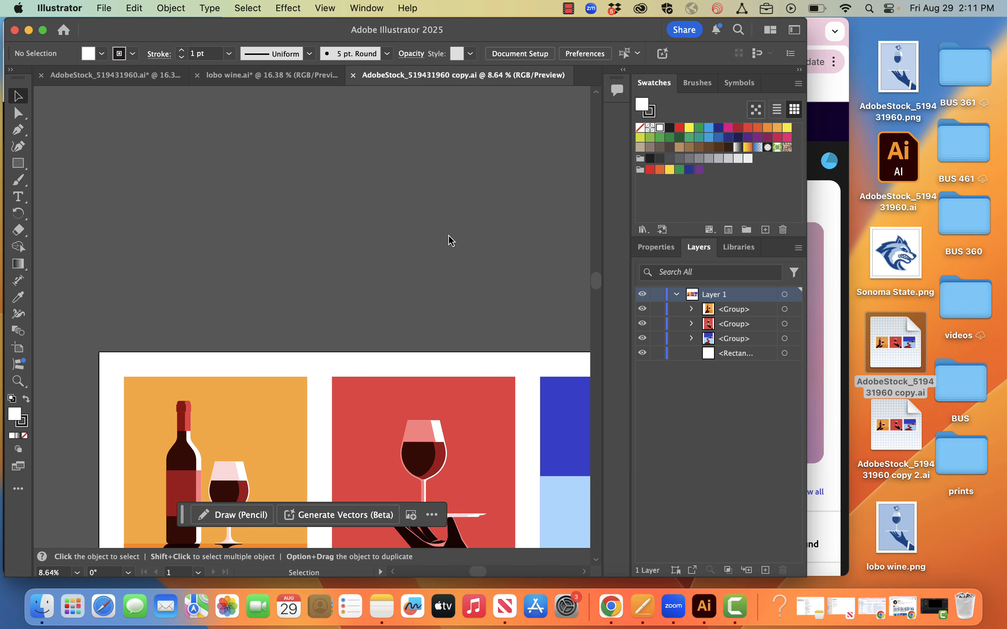
pyautogui.press('super+0')
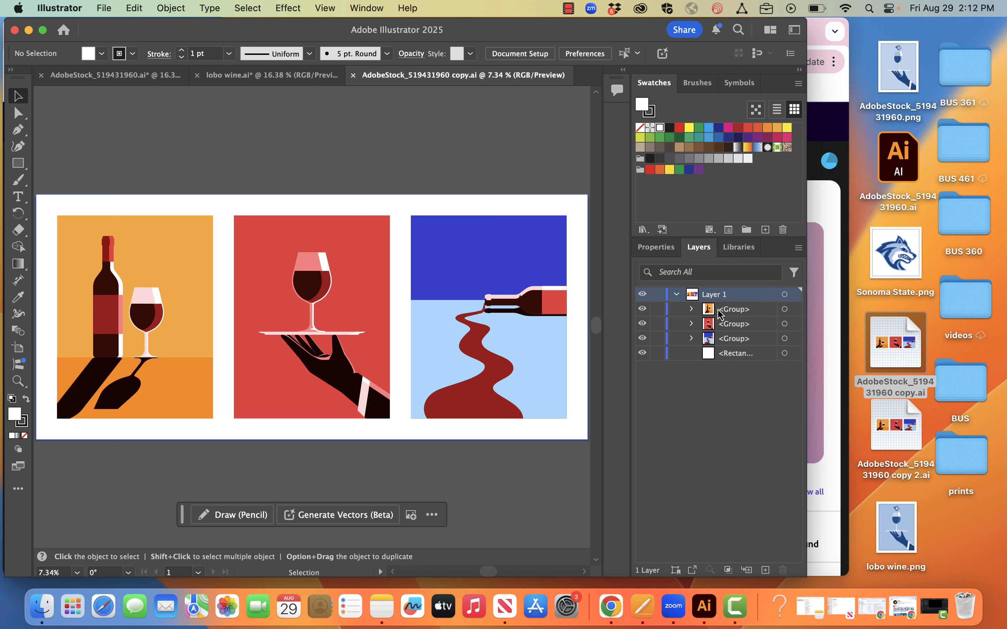
pyautogui.moveTo(784, 310); pyautogui.dragTo(781, 573)
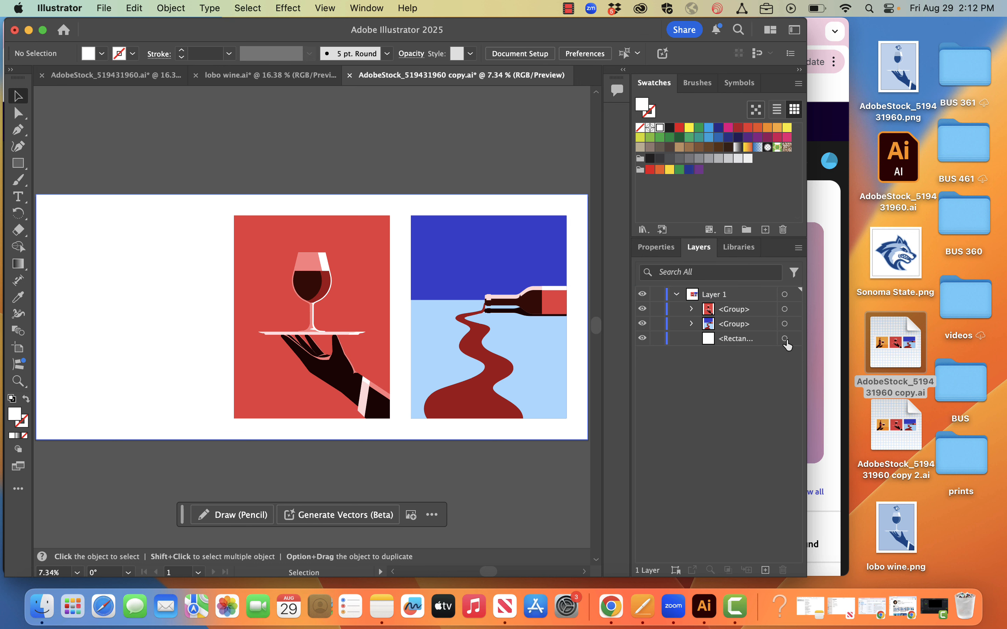
pyautogui.click(785, 323)
pyautogui.moveTo(780, 418); pyautogui.dragTo(783, 570)
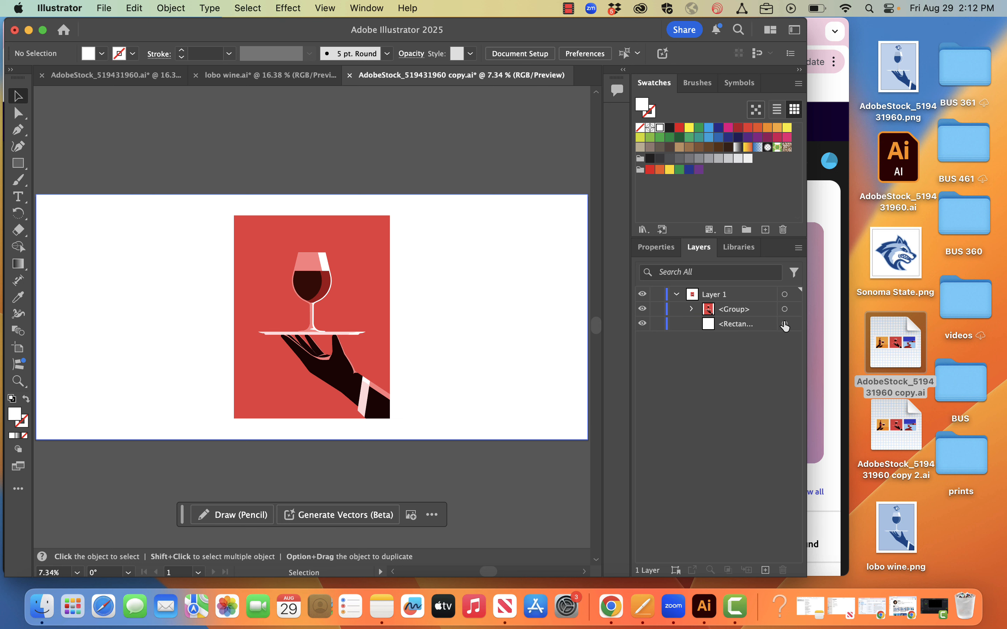
pyautogui.click(784, 323)
pyautogui.moveTo(755, 328); pyautogui.dragTo(783, 570)
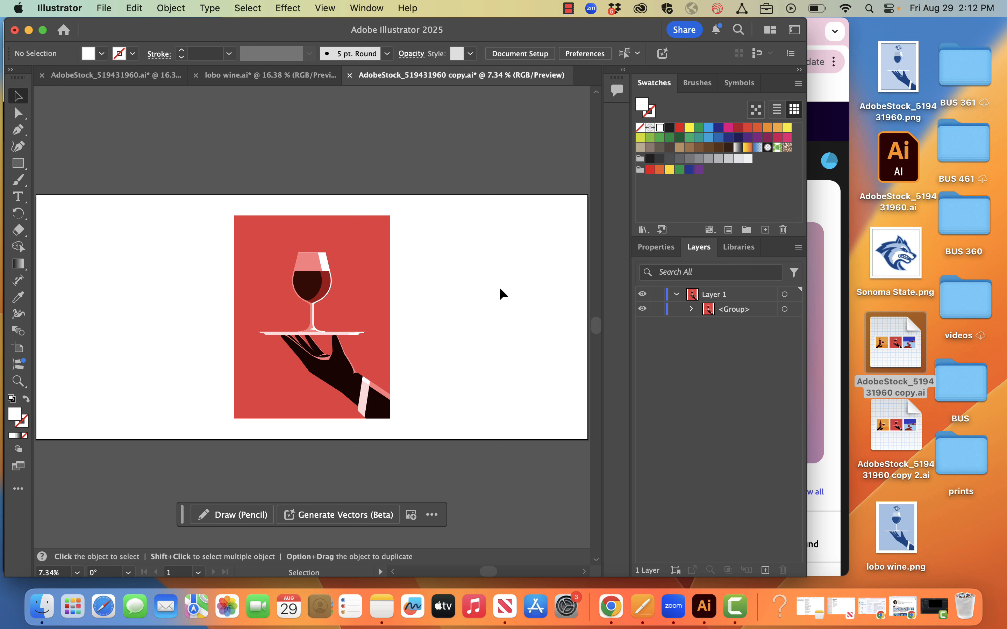
# Shrink the artboard to the edges of the red wine glass panel, about 1712 by 2233 px, and save the file
pyautogui.click(18, 348)
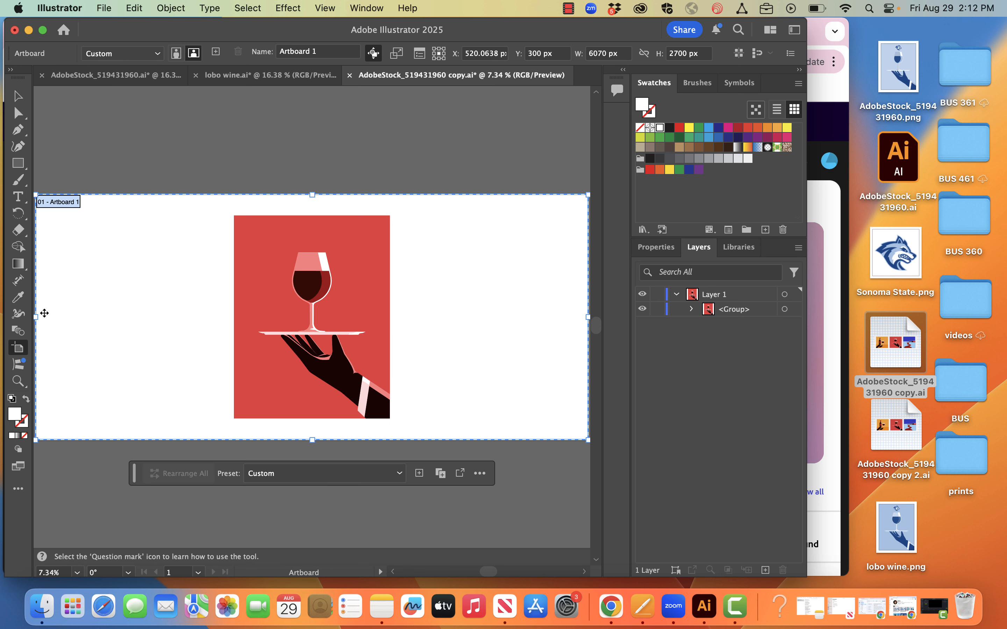
pyautogui.moveTo(36, 317); pyautogui.dragTo(238, 325)
pyautogui.hscroll(3, 291, 325)
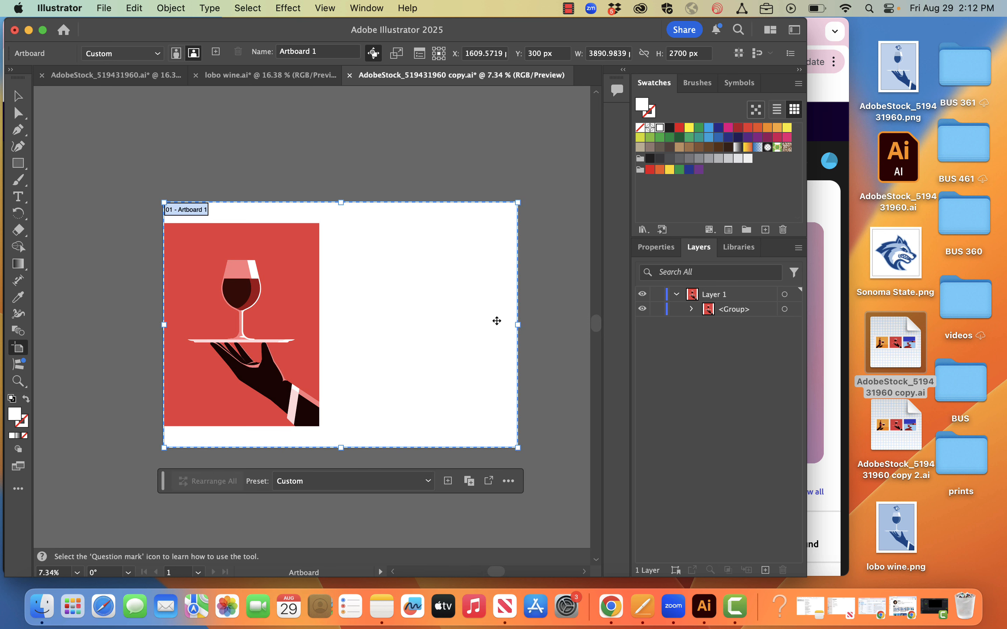
pyautogui.moveTo(517, 325); pyautogui.dragTo(320, 330)
pyautogui.moveTo(242, 202); pyautogui.dragTo(247, 223)
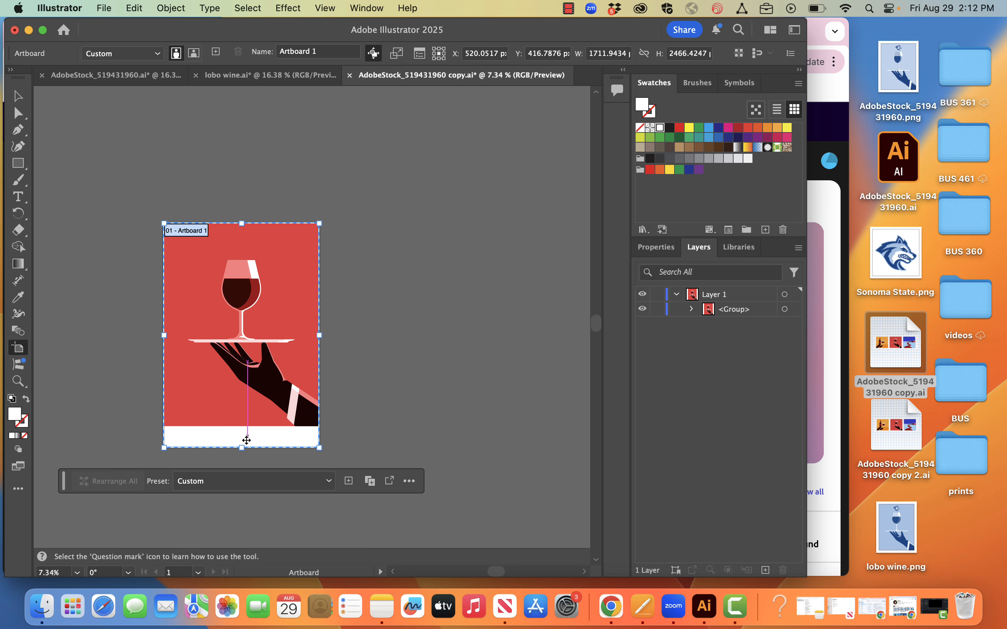
pyautogui.moveTo(247, 448); pyautogui.dragTo(244, 427)
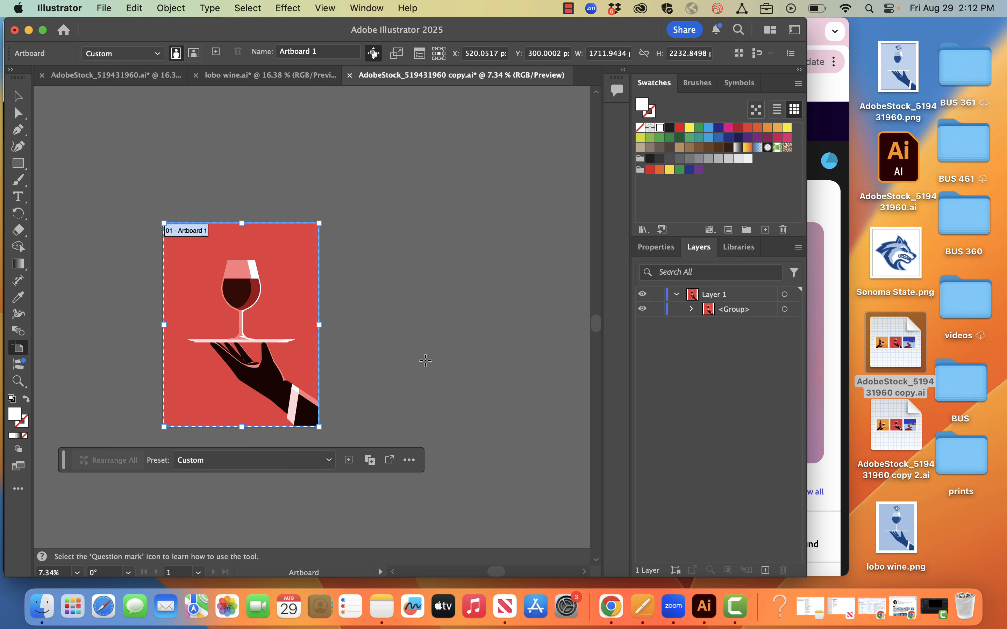
pyautogui.click(18, 96)
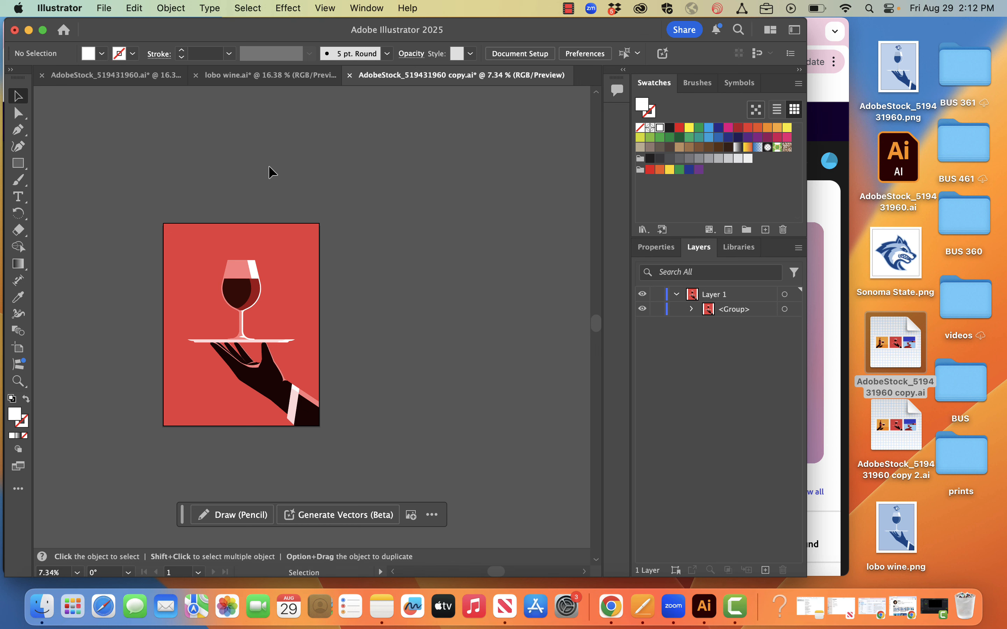
pyautogui.press('super+s')
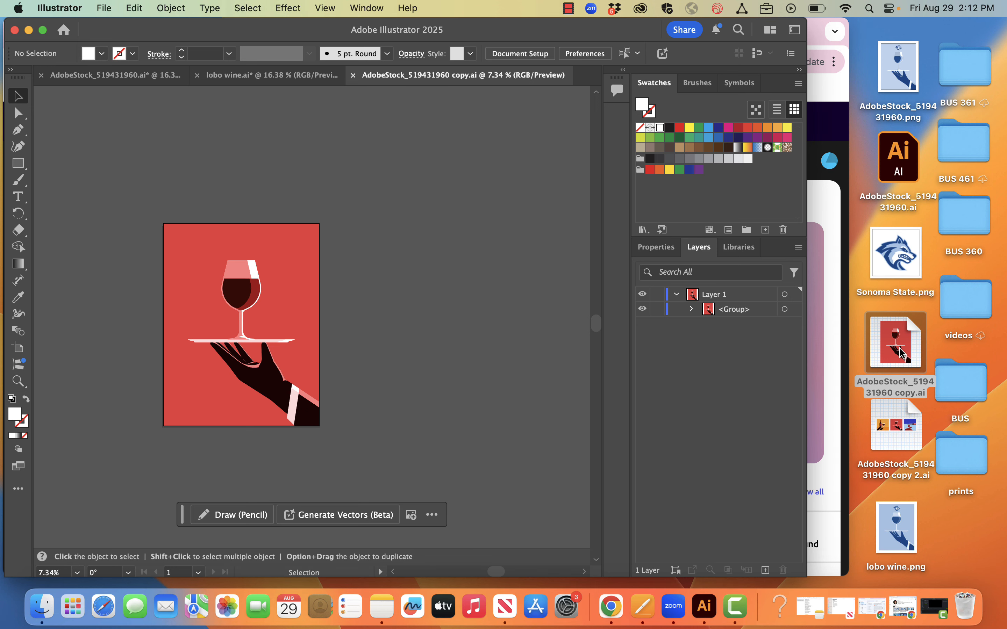
# Switch back to Adobe Express and convert the cropped AdobeStock_519431960 copy.ai to an Adobe Express file
pyautogui.click(853, 330)
pyautogui.click(830, 238)
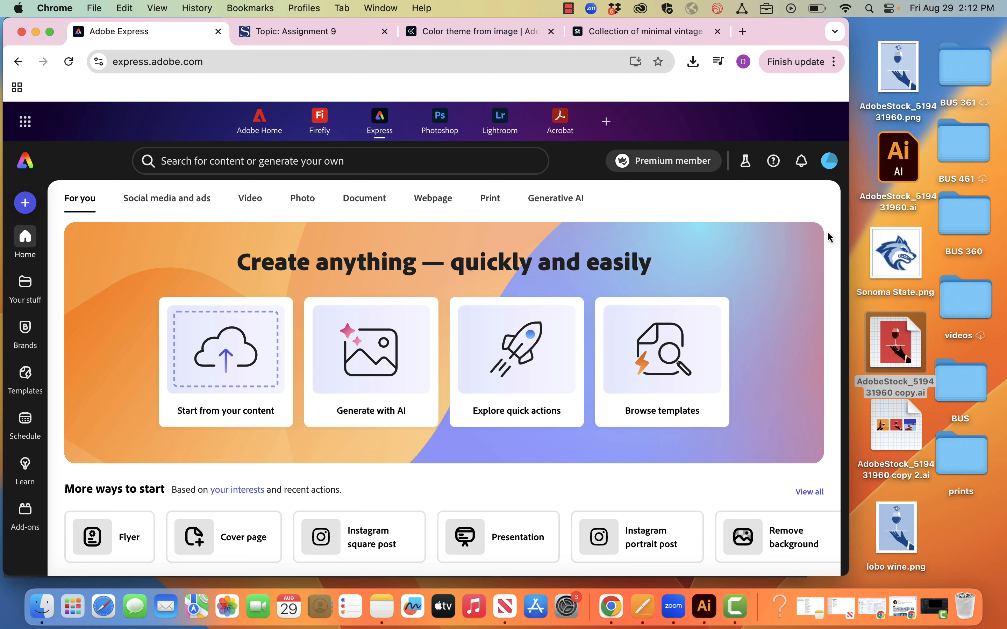
pyautogui.moveTo(914, 347); pyautogui.dragTo(222, 371)
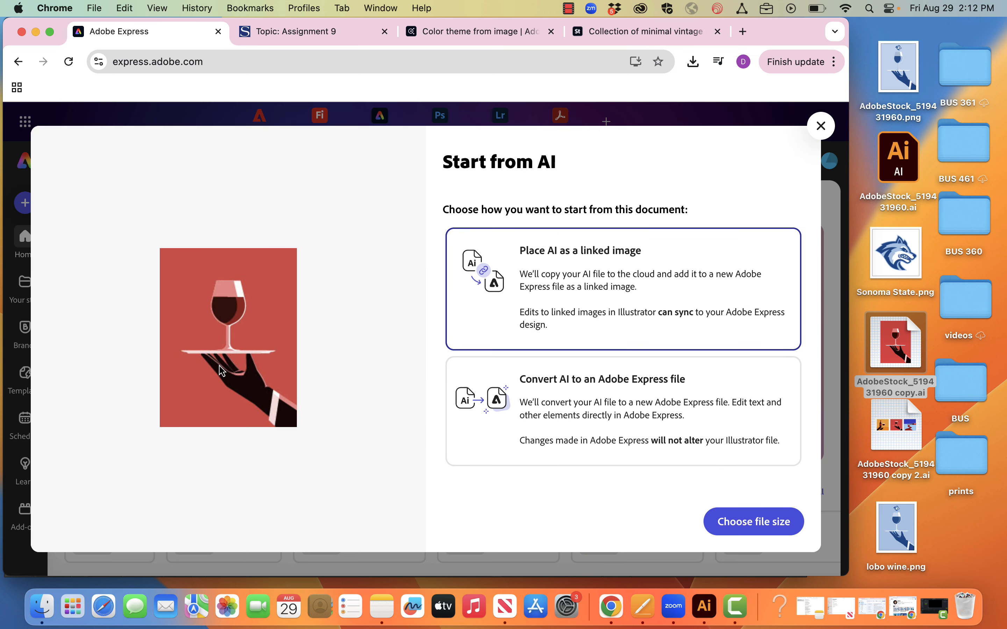
pyautogui.click(606, 438)
pyautogui.click(764, 520)
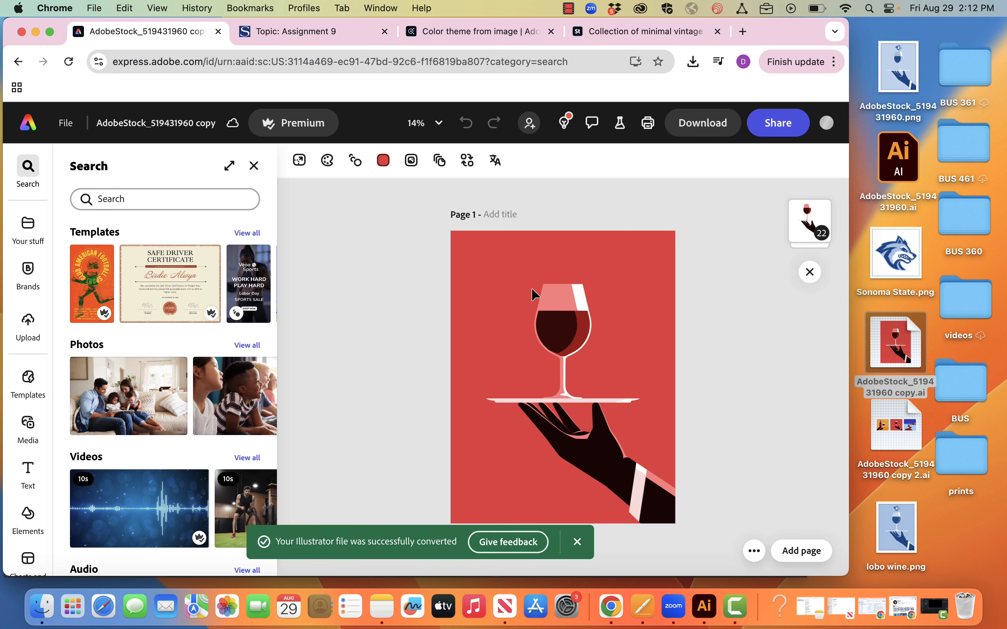
pyautogui.click(807, 237)
pyautogui.click(813, 234)
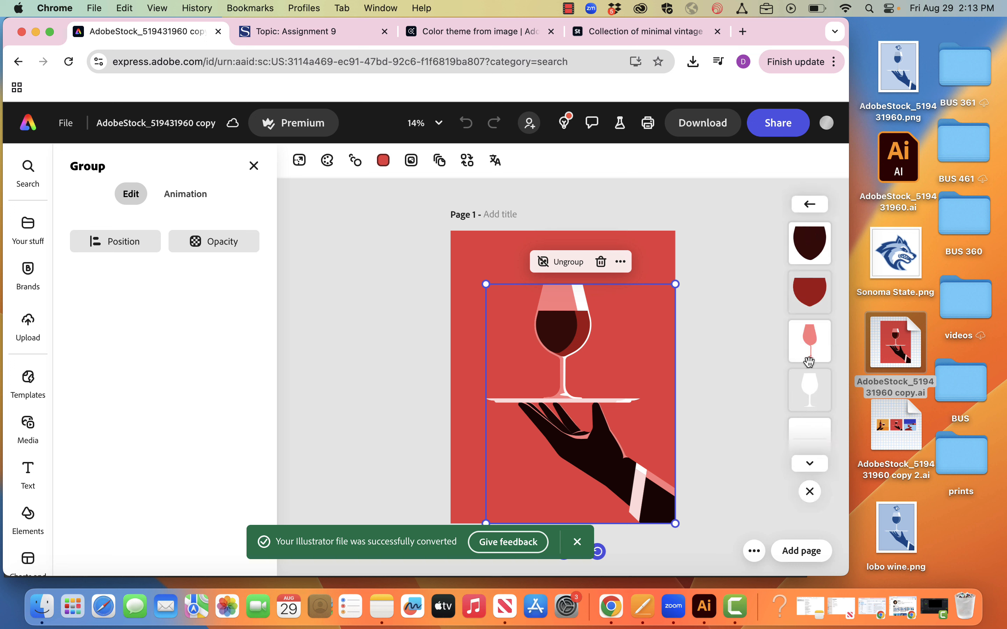
pyautogui.click(890, 260)
pyautogui.moveTo(889, 261); pyautogui.dragTo(667, 243)
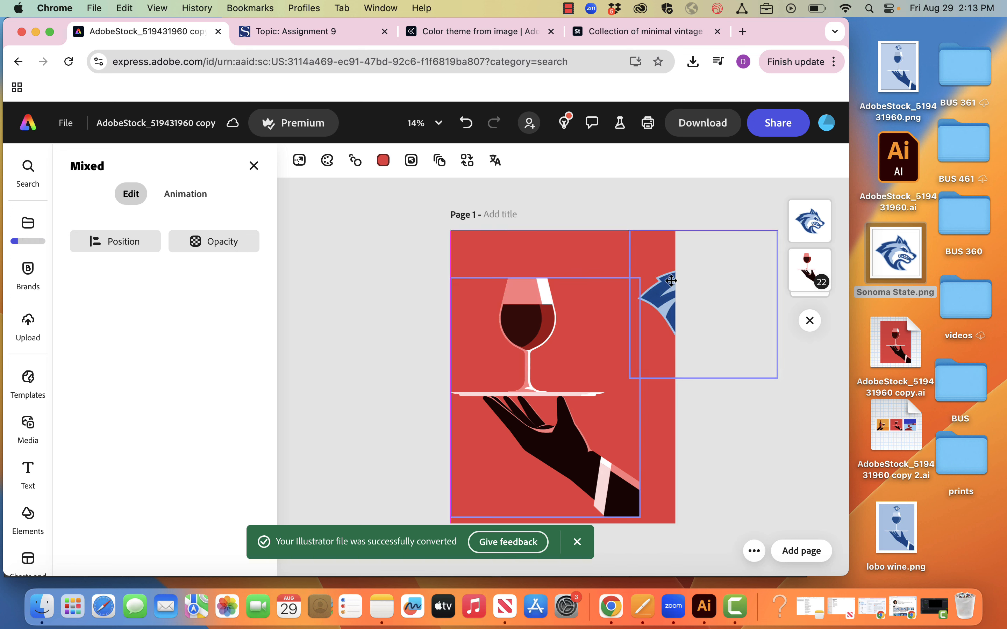
pyautogui.press('super+z')
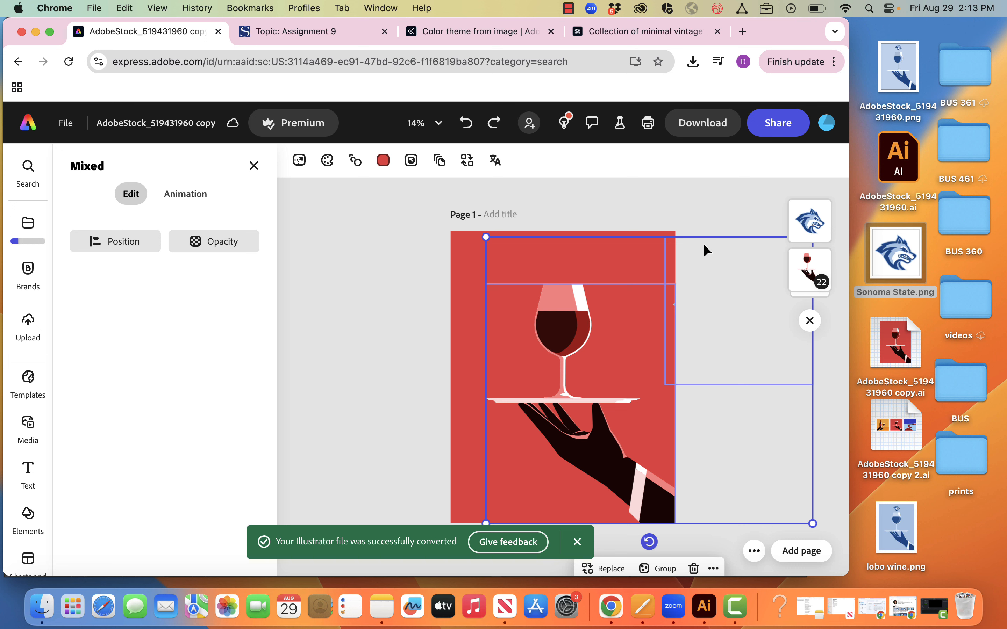
pyautogui.press('super+z')
pyautogui.click(673, 213)
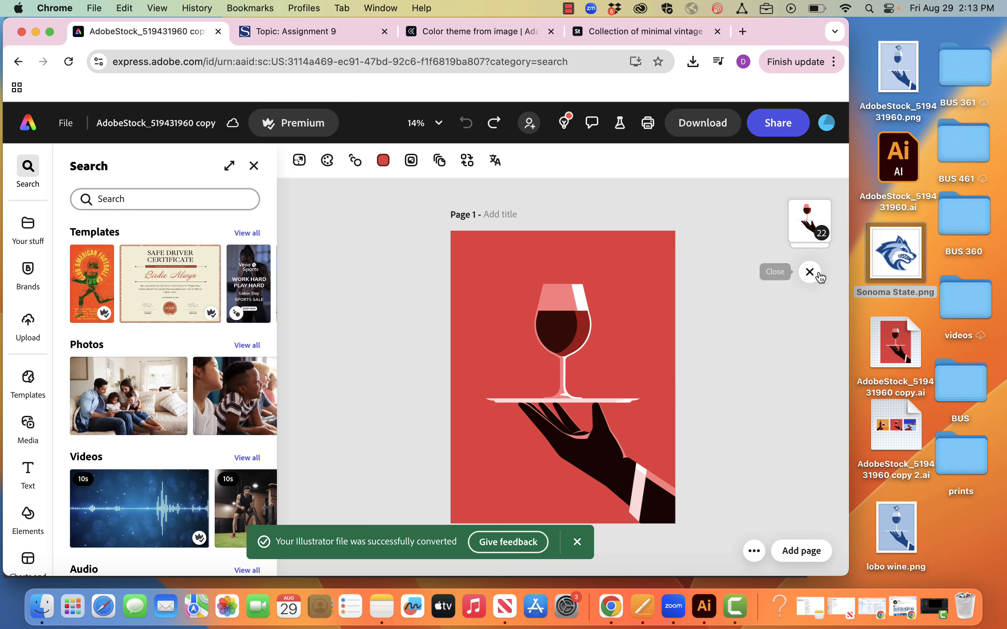
# Add Sonoma State.png to the page and fill the darkest wine shape in the glass with dark blue sampled from the wolf logo
pyautogui.moveTo(899, 264); pyautogui.dragTo(654, 287)
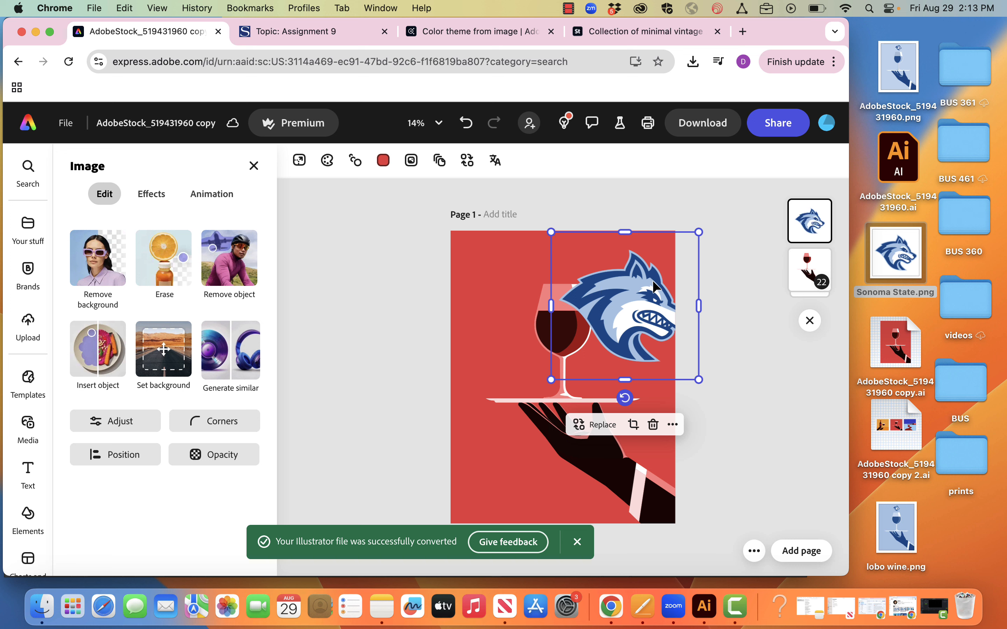
pyautogui.click(810, 270)
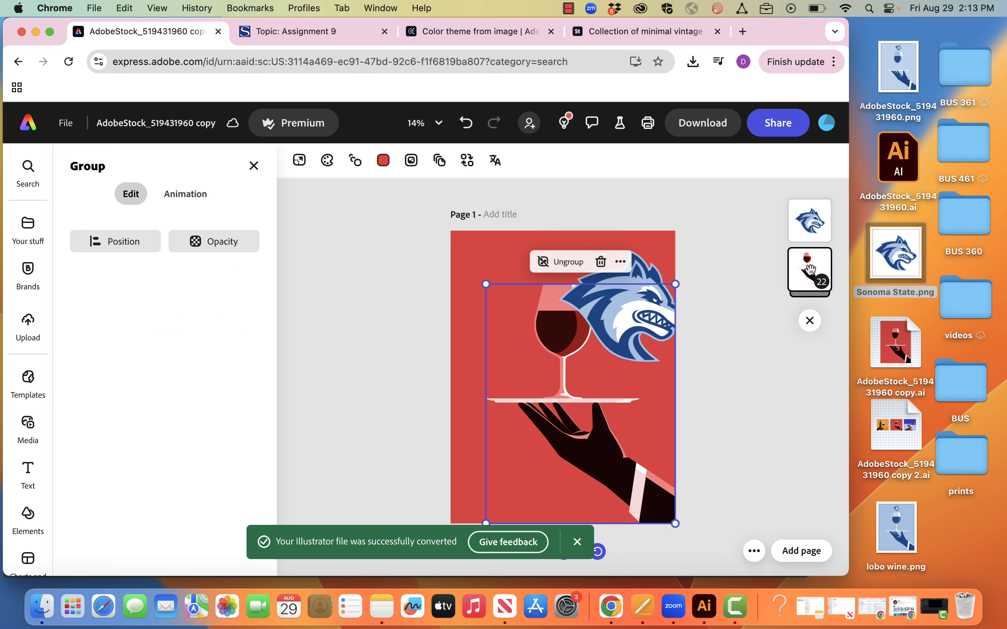
pyautogui.click(811, 269)
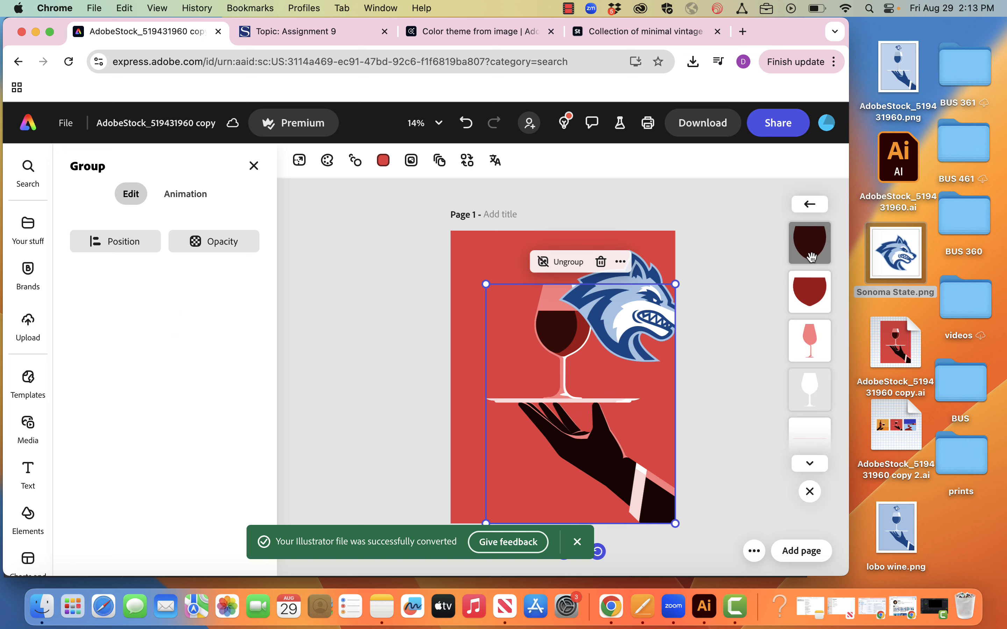
pyautogui.click(545, 330)
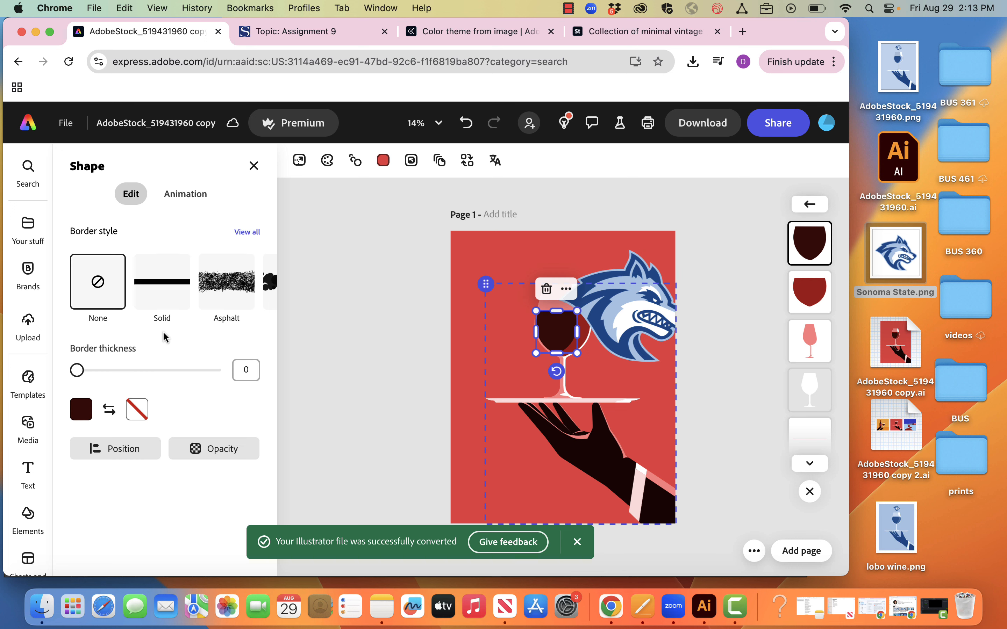
pyautogui.click(81, 410)
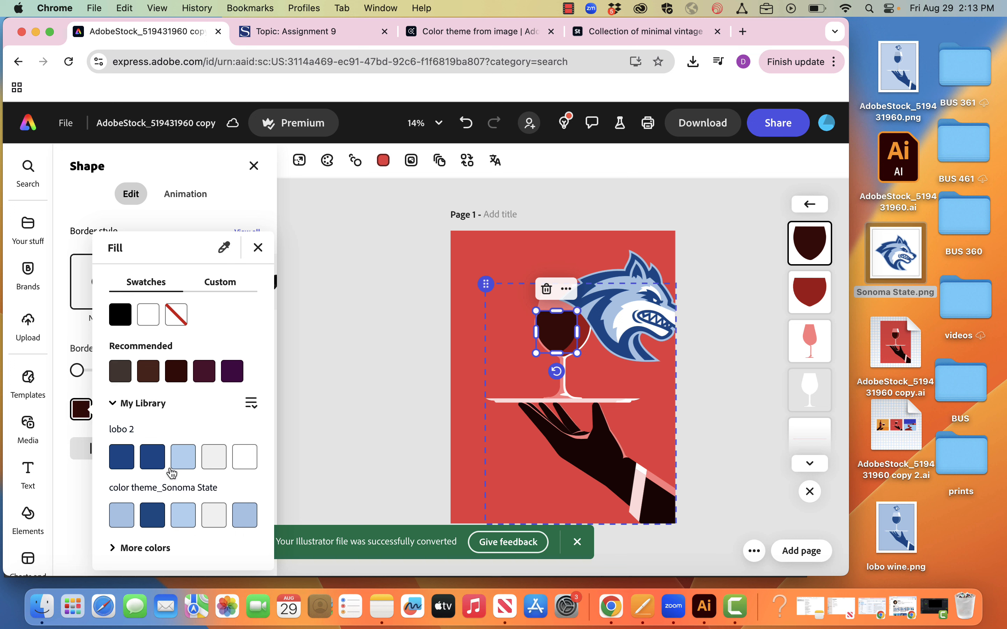
pyautogui.click(224, 248)
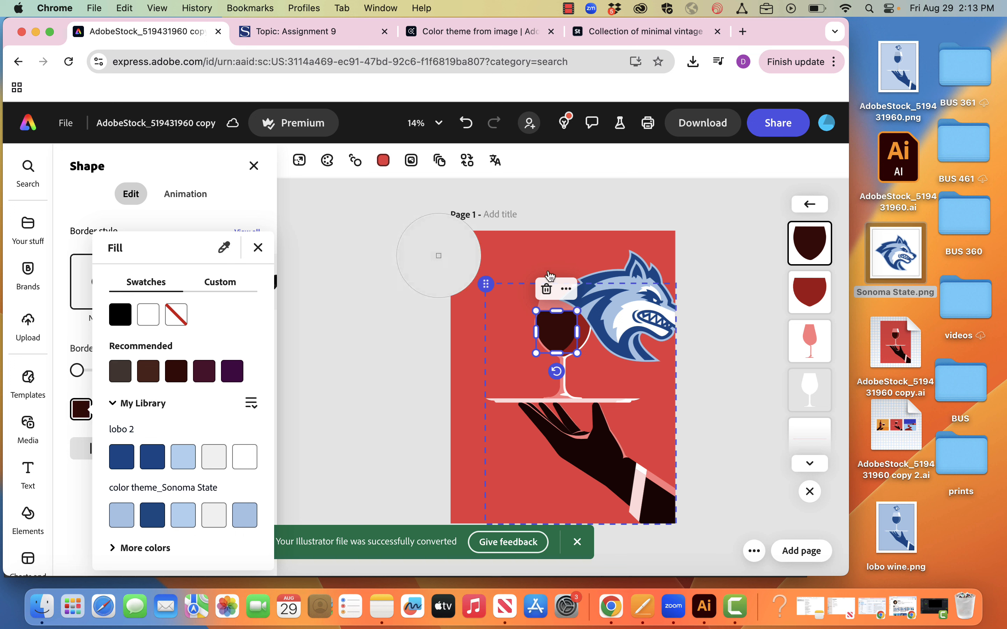
pyautogui.click(602, 282)
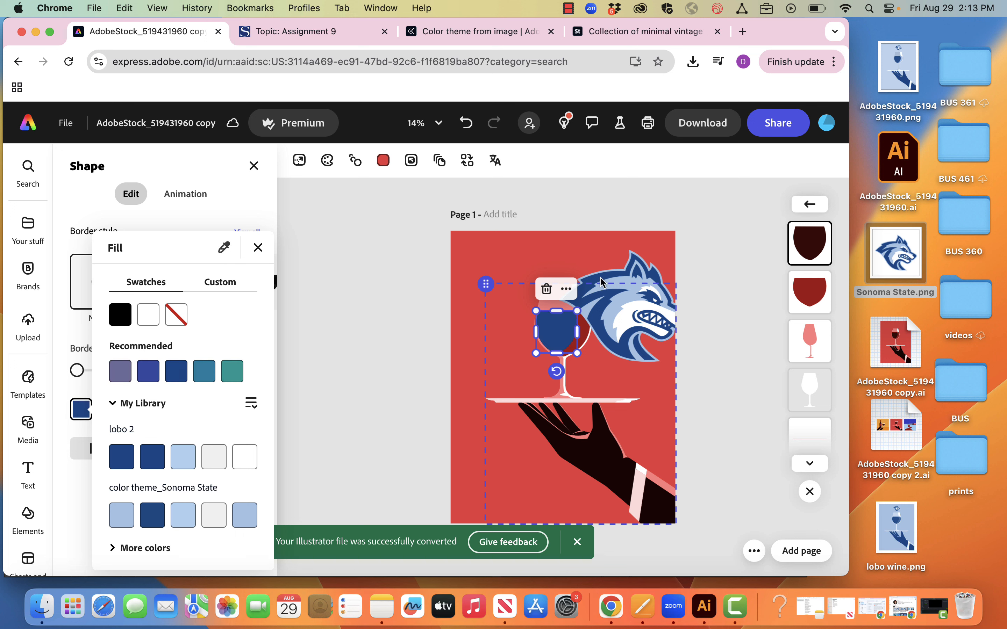
pyautogui.click(827, 298)
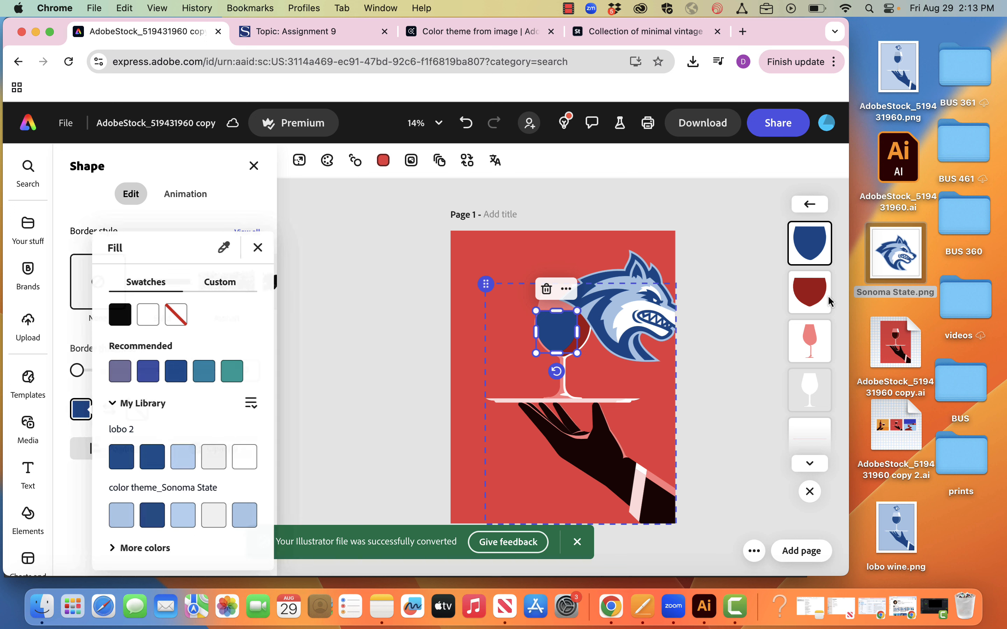
# Move the wolf logo away from the wine glass, mostly beyond the page's upper-right corner
pyautogui.click(809, 299)
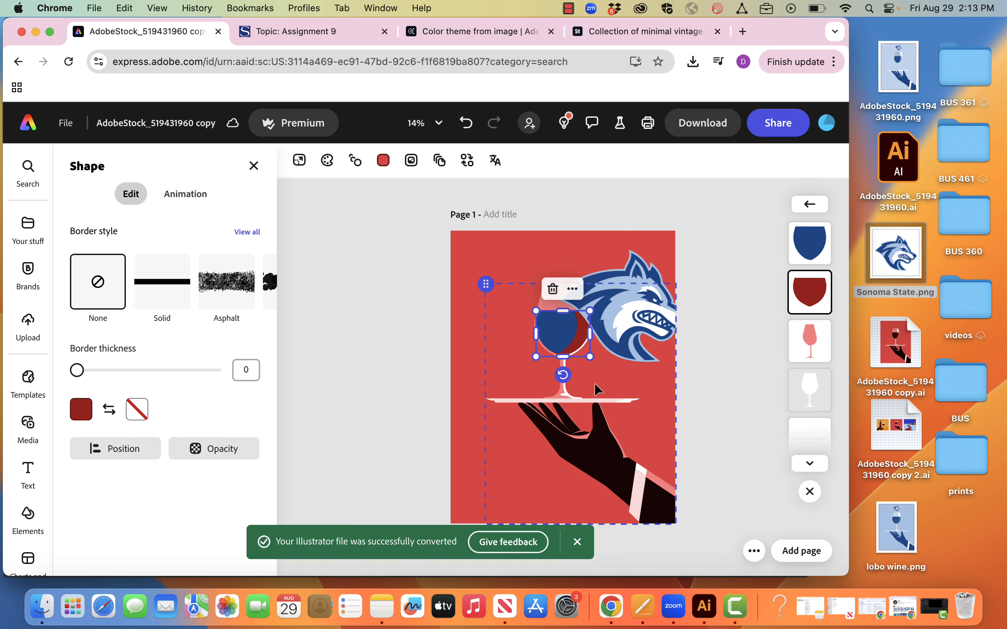
pyautogui.press('Escape')
pyautogui.moveTo(672, 252); pyautogui.dragTo(389, 238)
pyautogui.moveTo(643, 323); pyautogui.dragTo(710, 252)
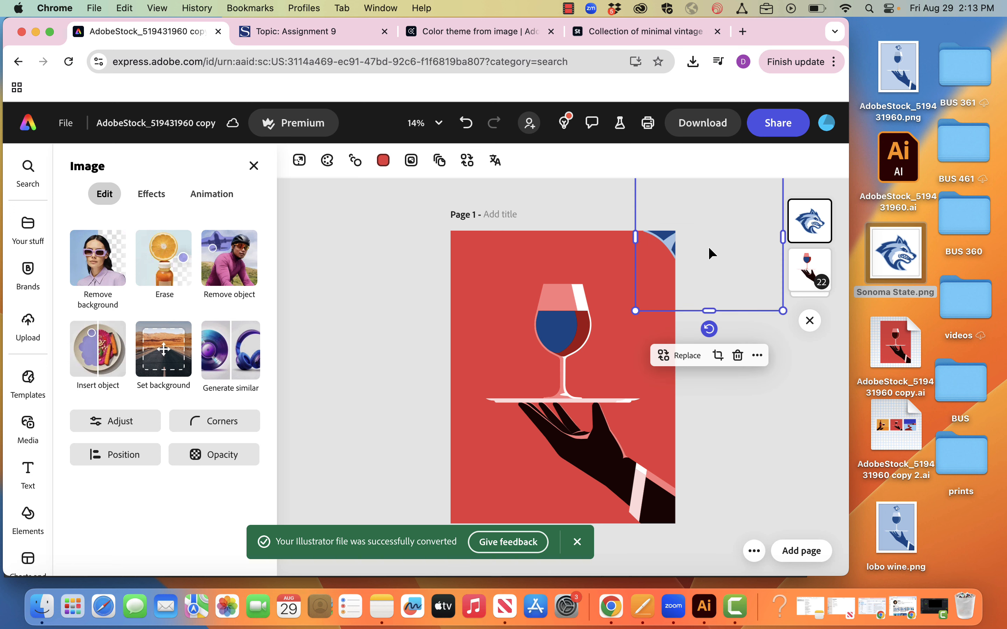
# Fill the red wine shape inside the artwork group with the light blue from the lobo 2 theme
pyautogui.click(820, 266)
pyautogui.click(818, 268)
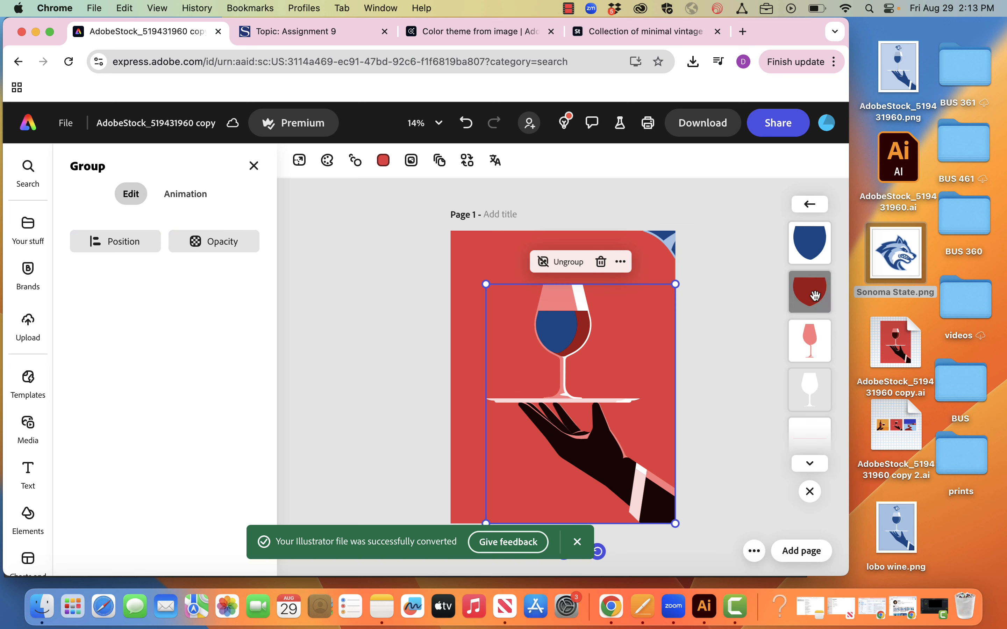
pyautogui.click(815, 296)
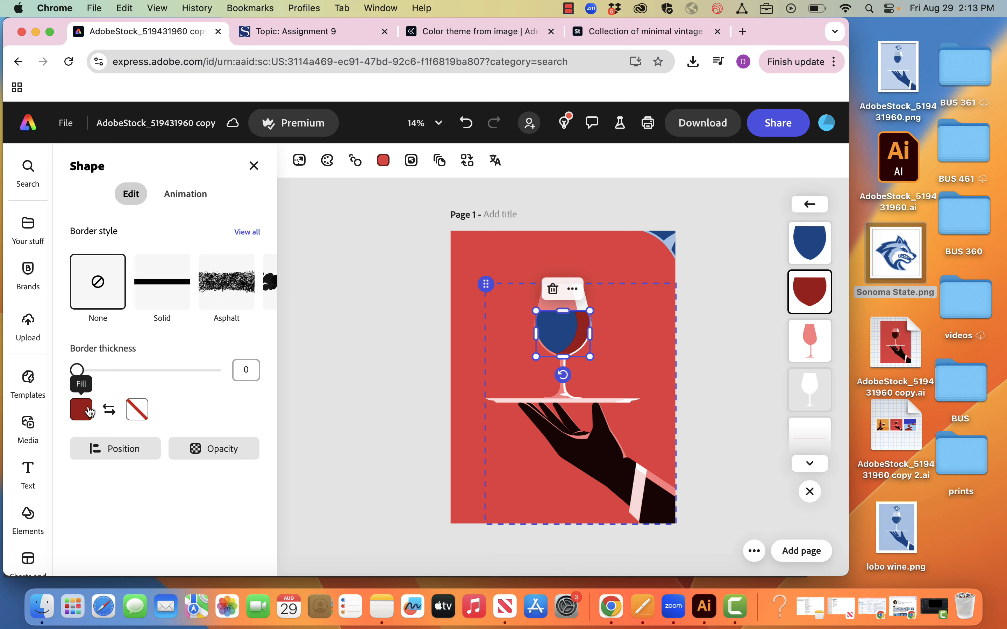
pyautogui.click(81, 411)
pyautogui.click(183, 457)
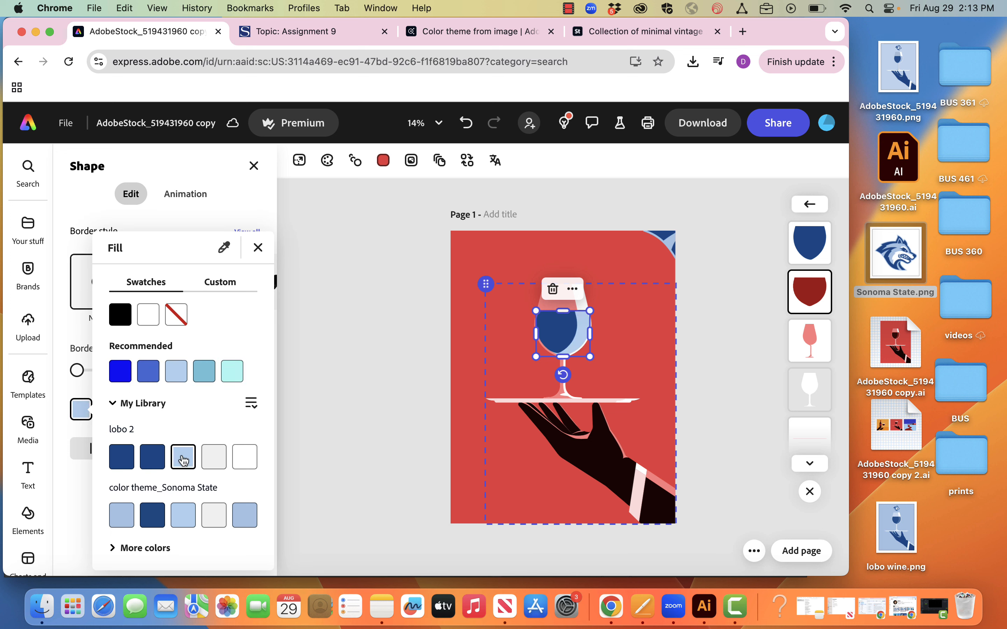
# Fill the pink wine glass shape with the light blue from the lobo 2 theme
pyautogui.click(807, 345)
pyautogui.click(818, 344)
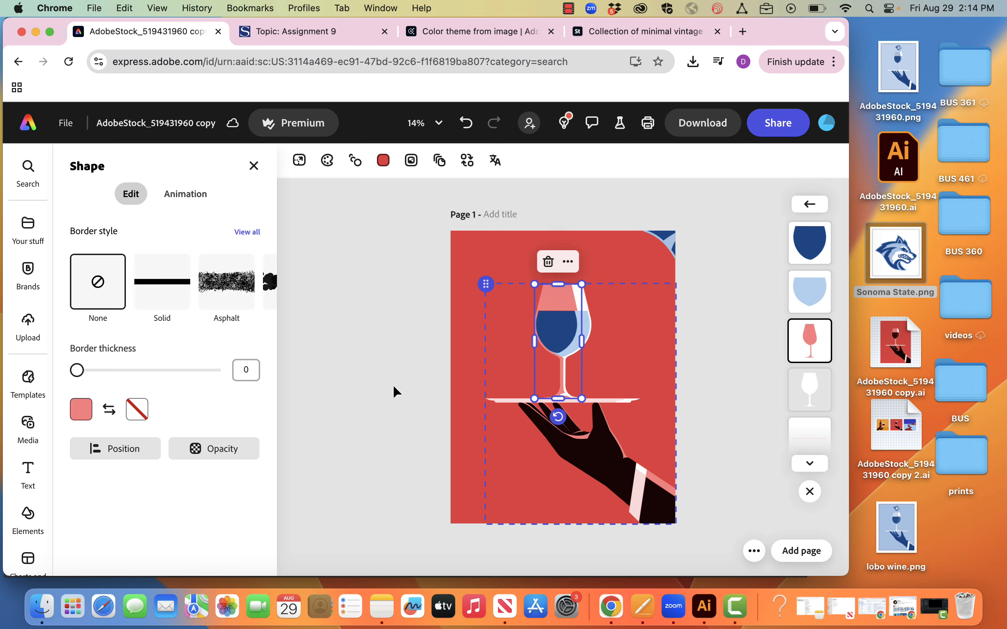
pyautogui.click(81, 409)
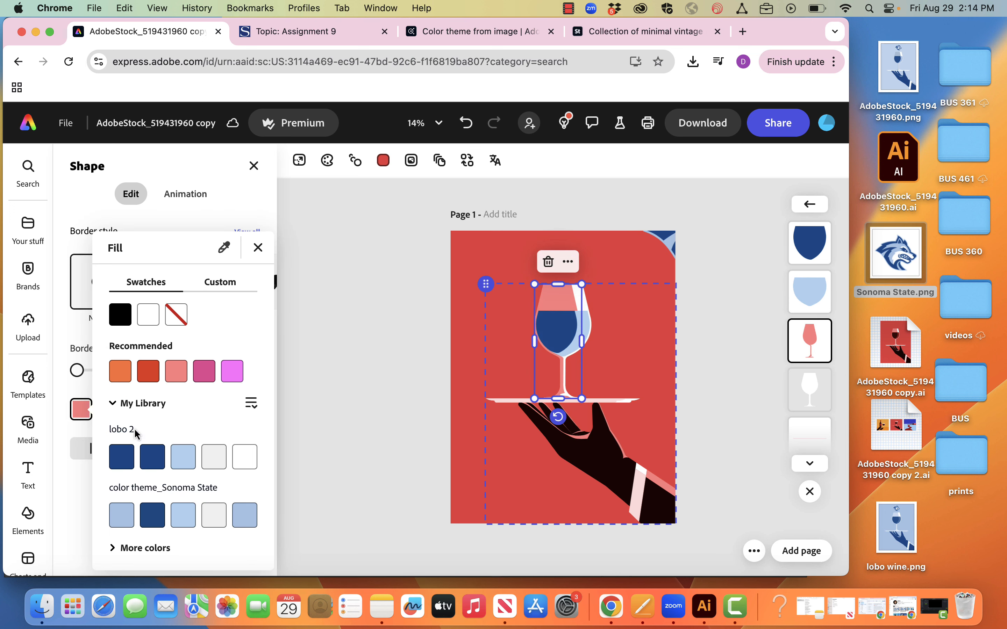
pyautogui.click(184, 458)
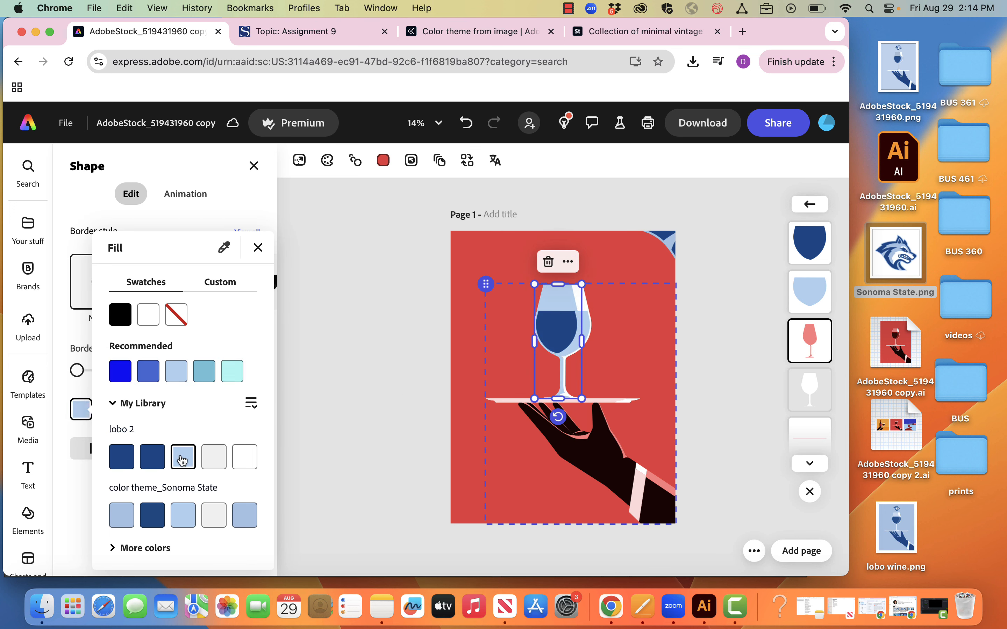
# Fill the black sleeve shape with dark blue #0D518C from the color theme_Sonoma State swatches and deselect it
pyautogui.click(813, 396)
pyautogui.click(813, 402)
pyautogui.scroll(-5, 814, 402)
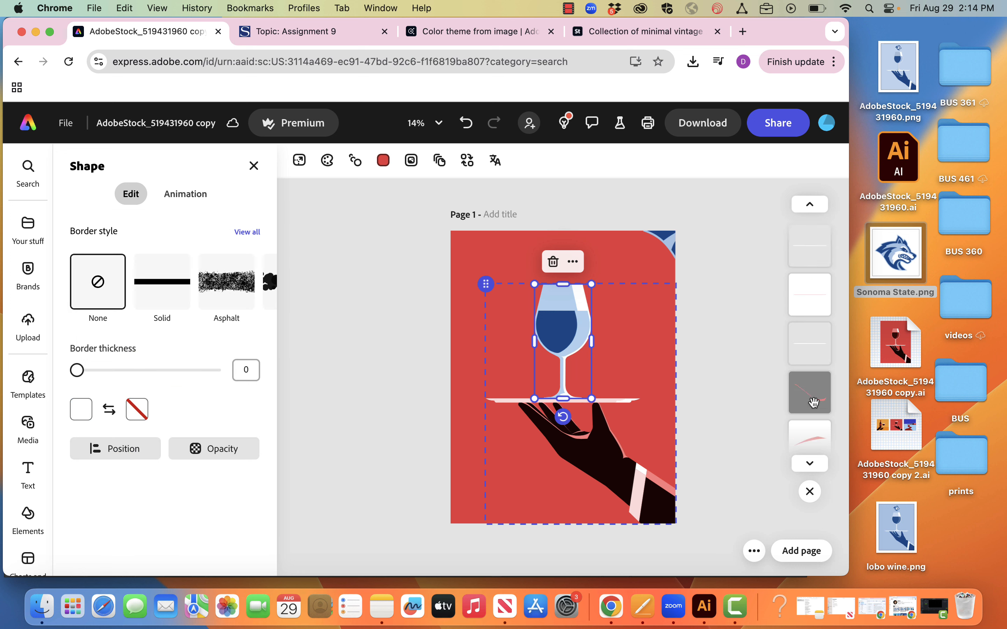
pyautogui.scroll(1, 809, 295)
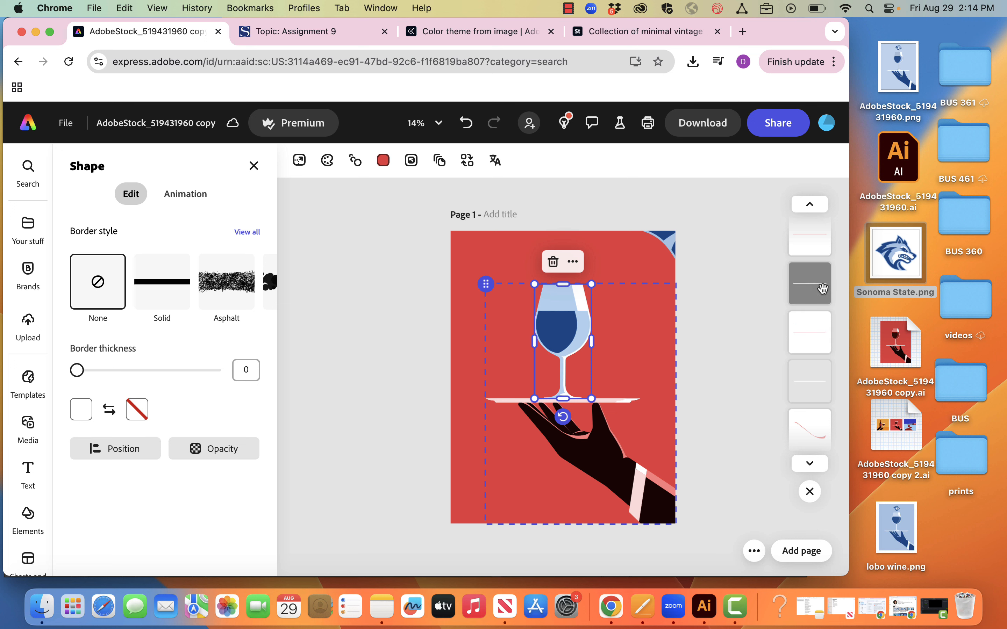
pyautogui.scroll(-5, 828, 387)
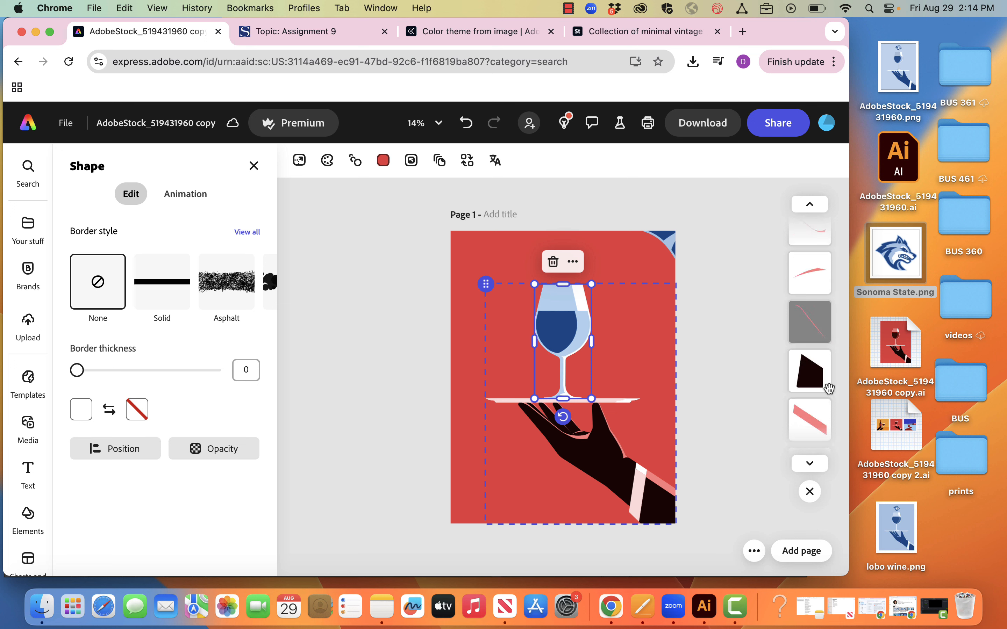
pyautogui.click(819, 372)
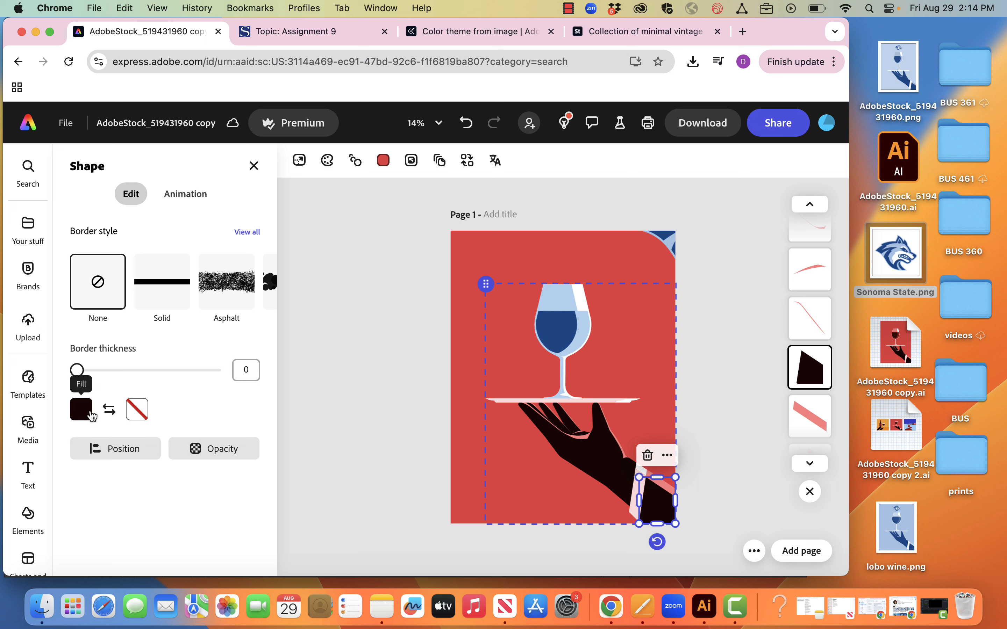
pyautogui.click(88, 410)
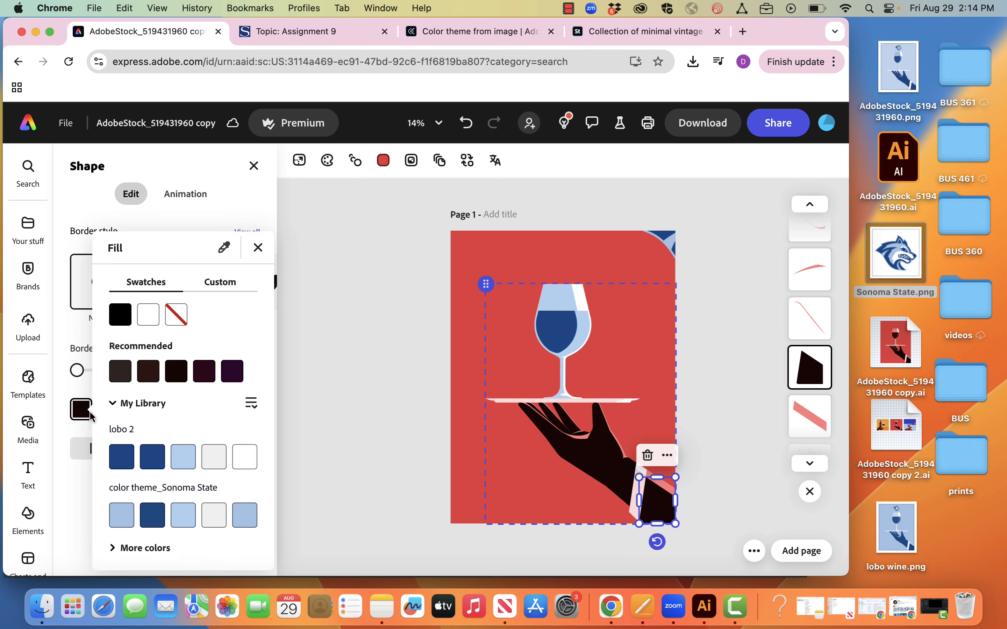
pyautogui.click(154, 518)
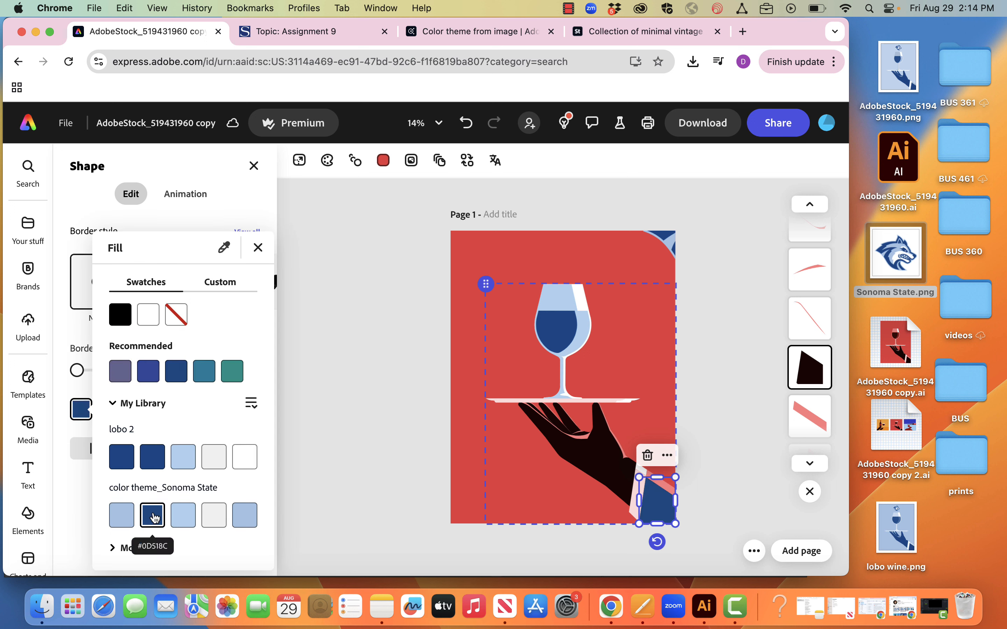
pyautogui.click(308, 319)
pyautogui.click(348, 299)
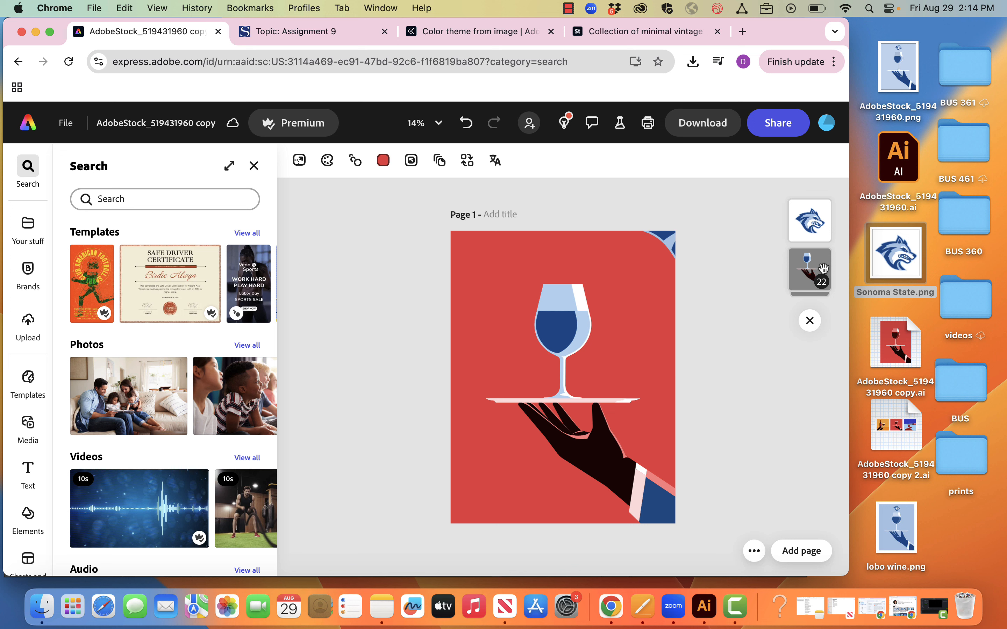
pyautogui.click(817, 280)
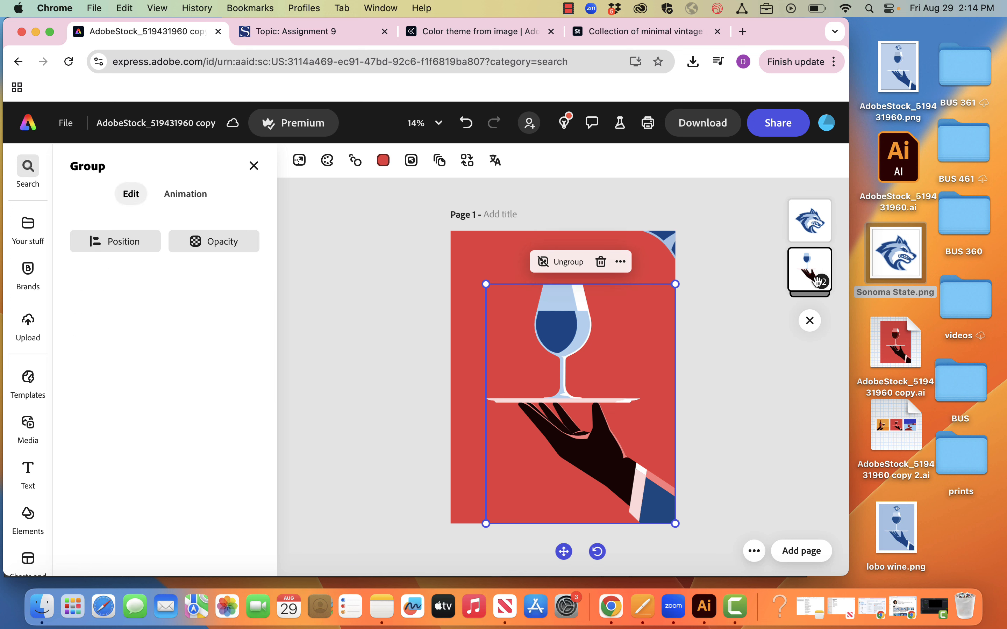
pyautogui.click(817, 280)
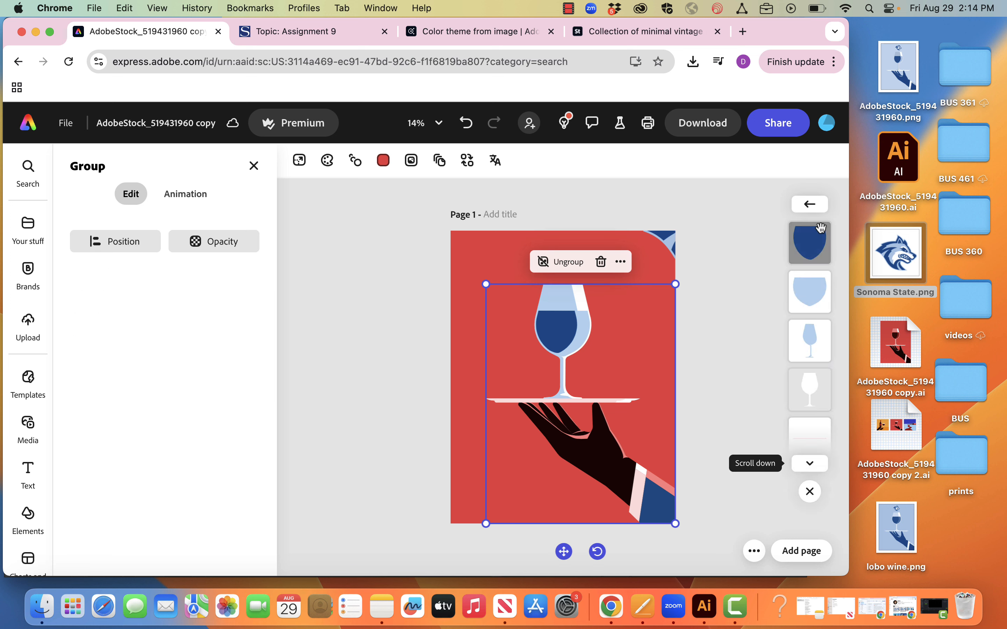
pyautogui.click(735, 316)
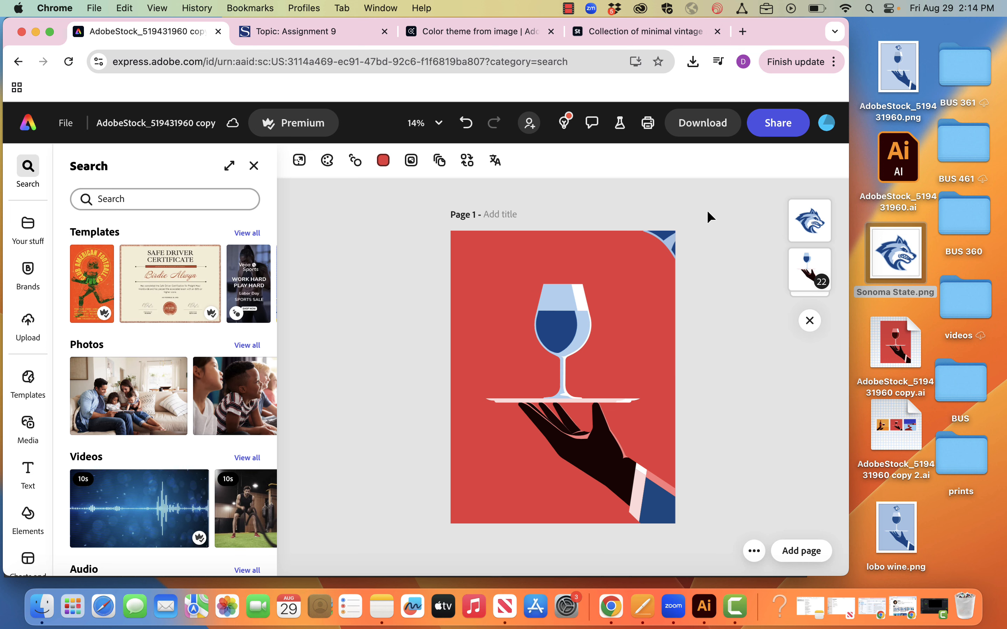